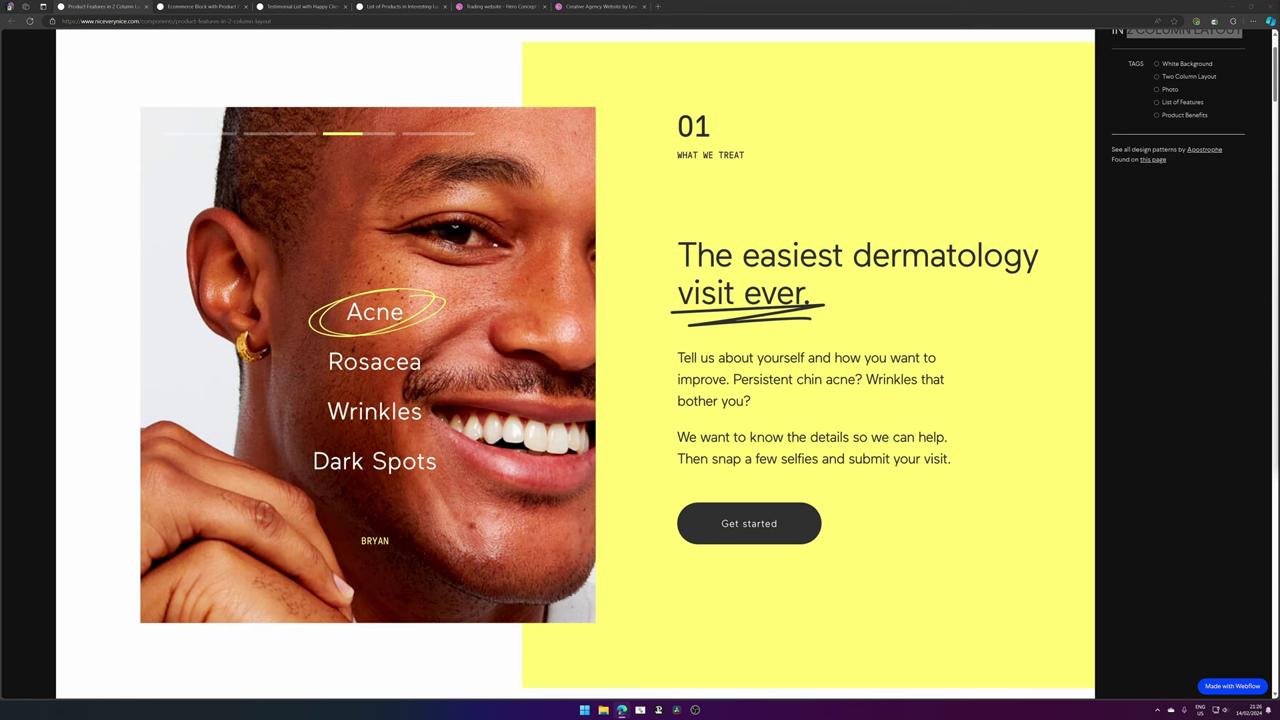
- Look through the open two-column layout examples: ecommerce block, testimonial list, product list and trading website hero
left_click(222, 5)
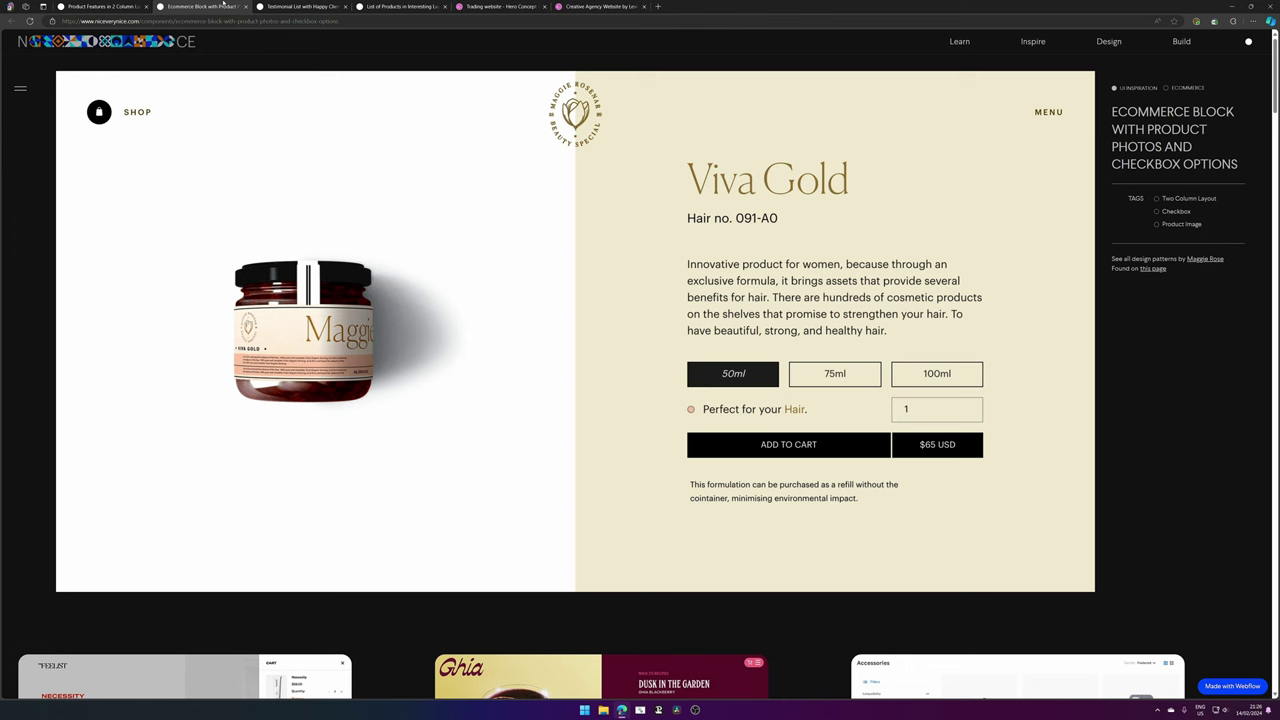
left_click(276, 6)
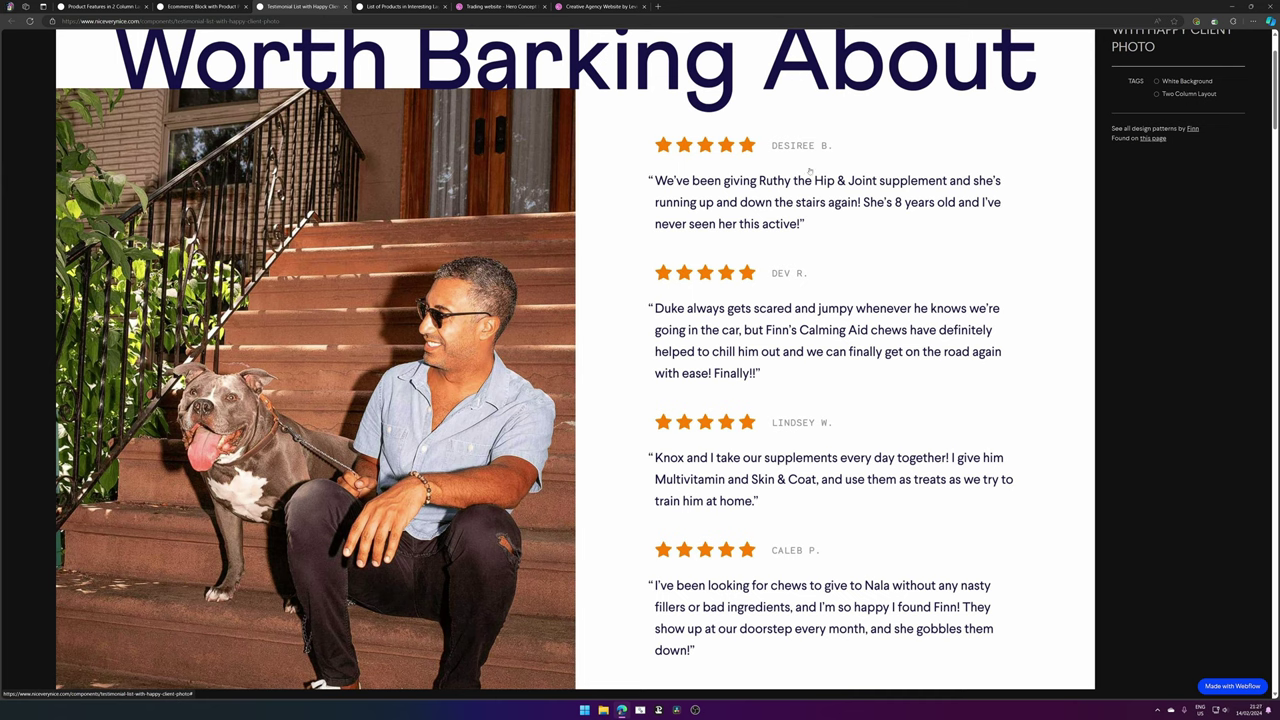
left_click(413, 6)
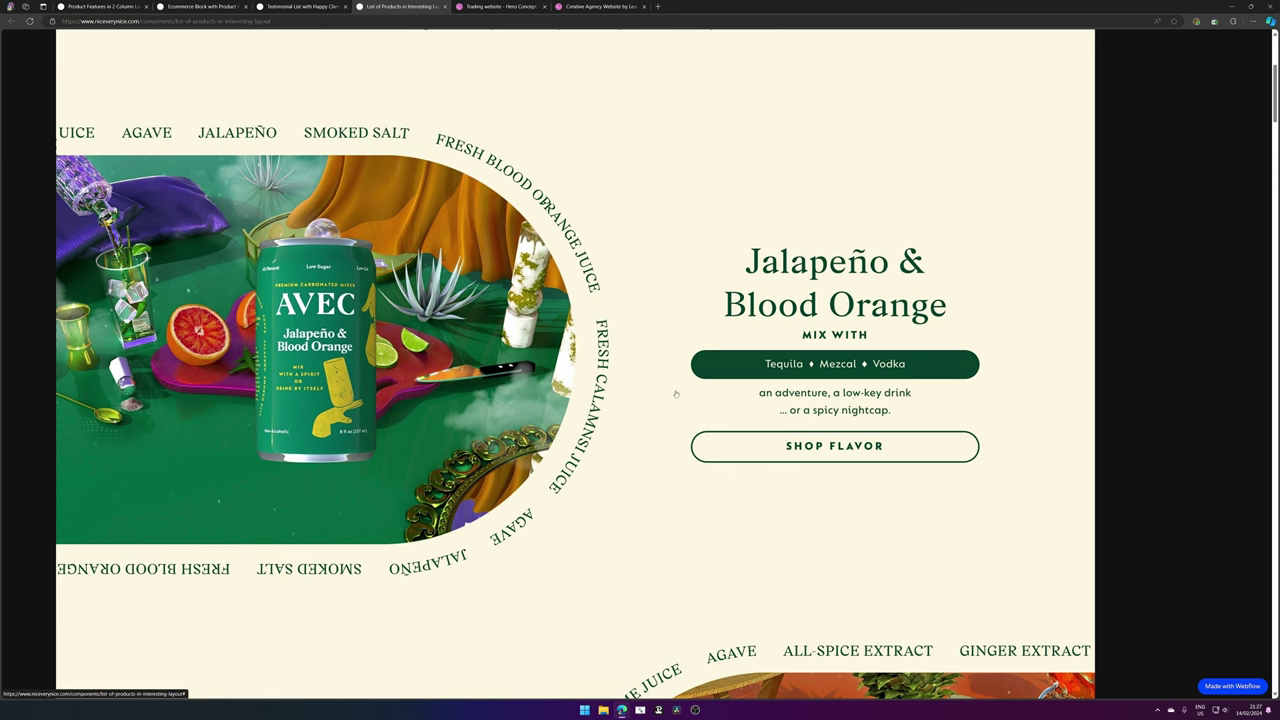
left_click(499, 7)
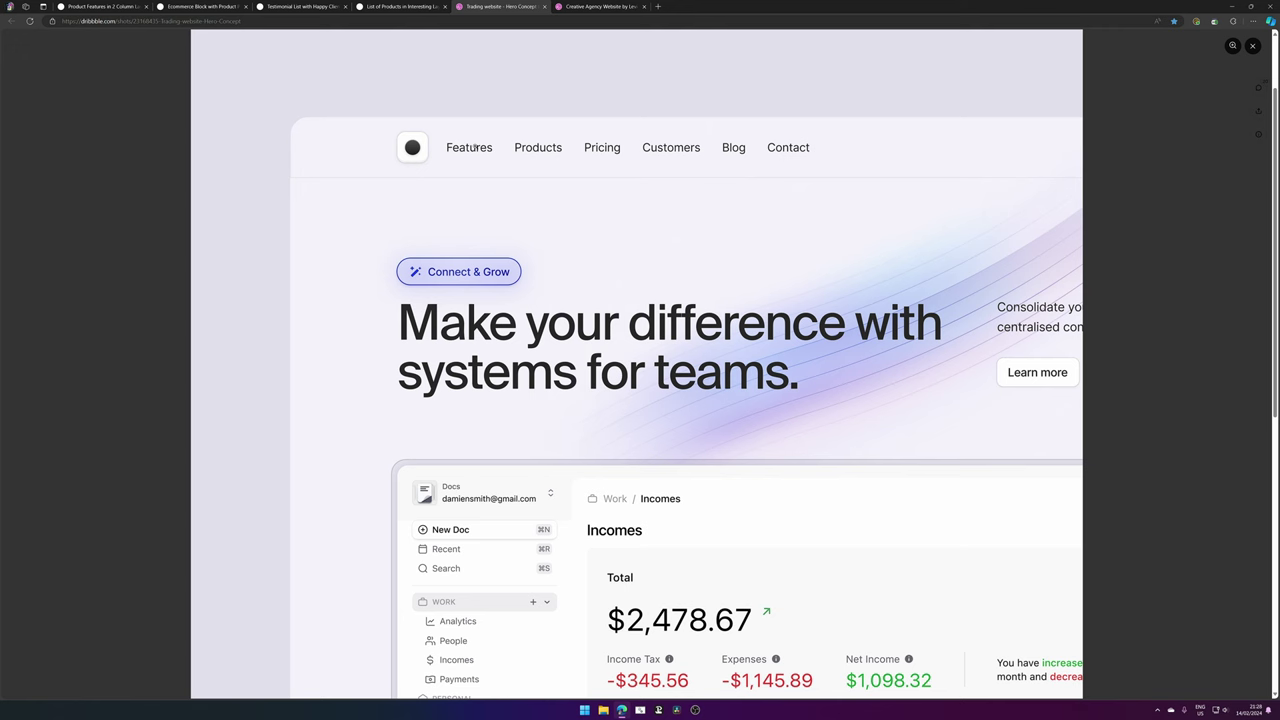
middle_click(504, 6)
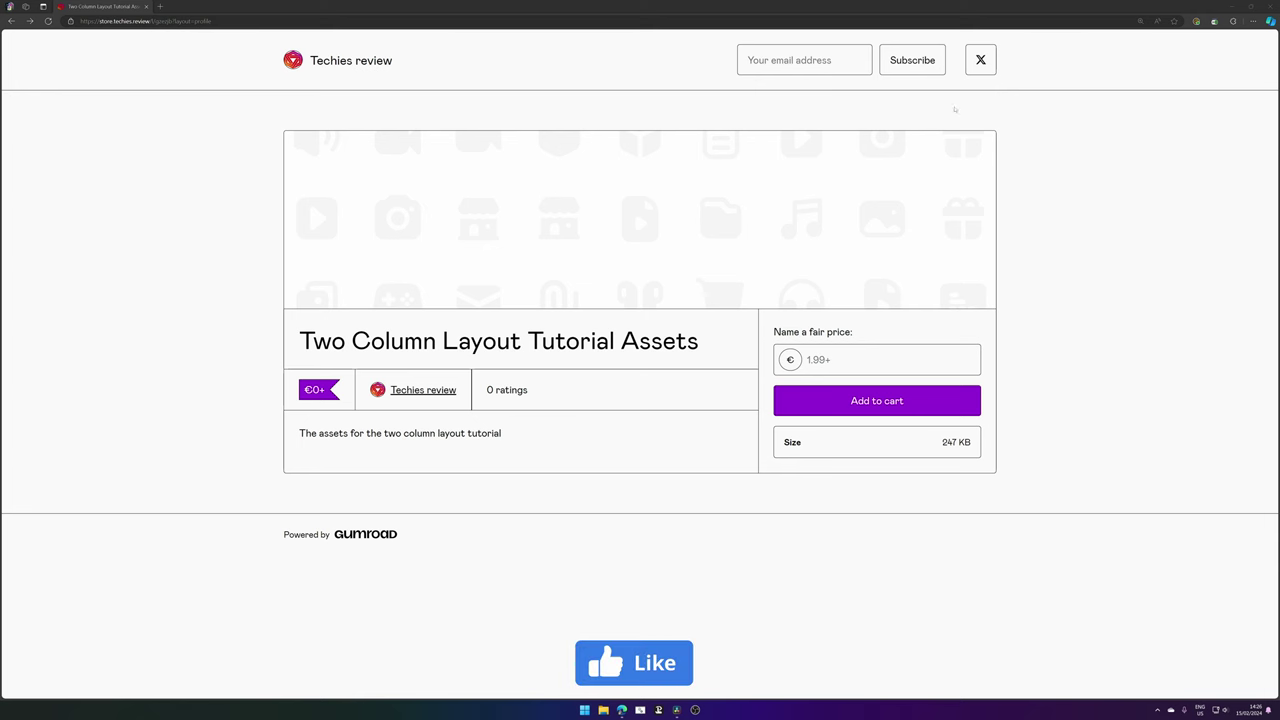
- Set the price of the Two Column Layout Tutorial Assets to €0 and add the product to the cart for checkout
left_click(860, 369)
type("1.99")
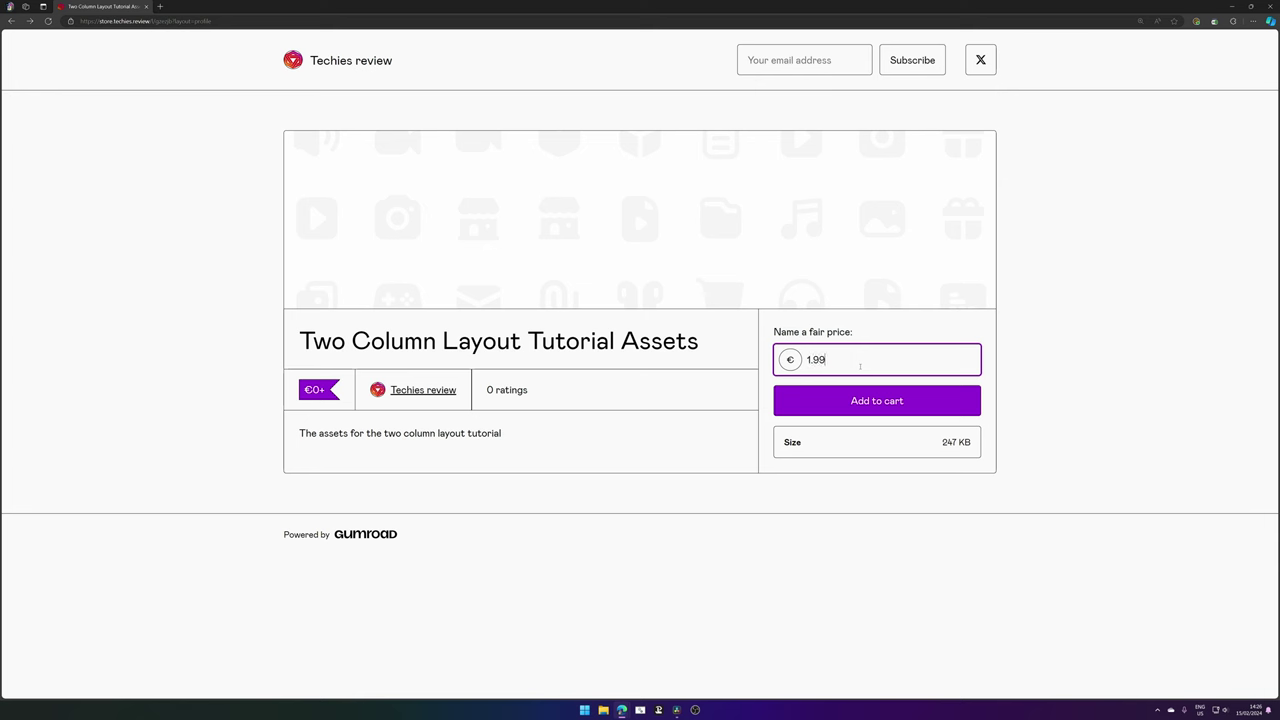
key("ctrl+a")
key("BackSpace")
type("0")
left_click(863, 398)
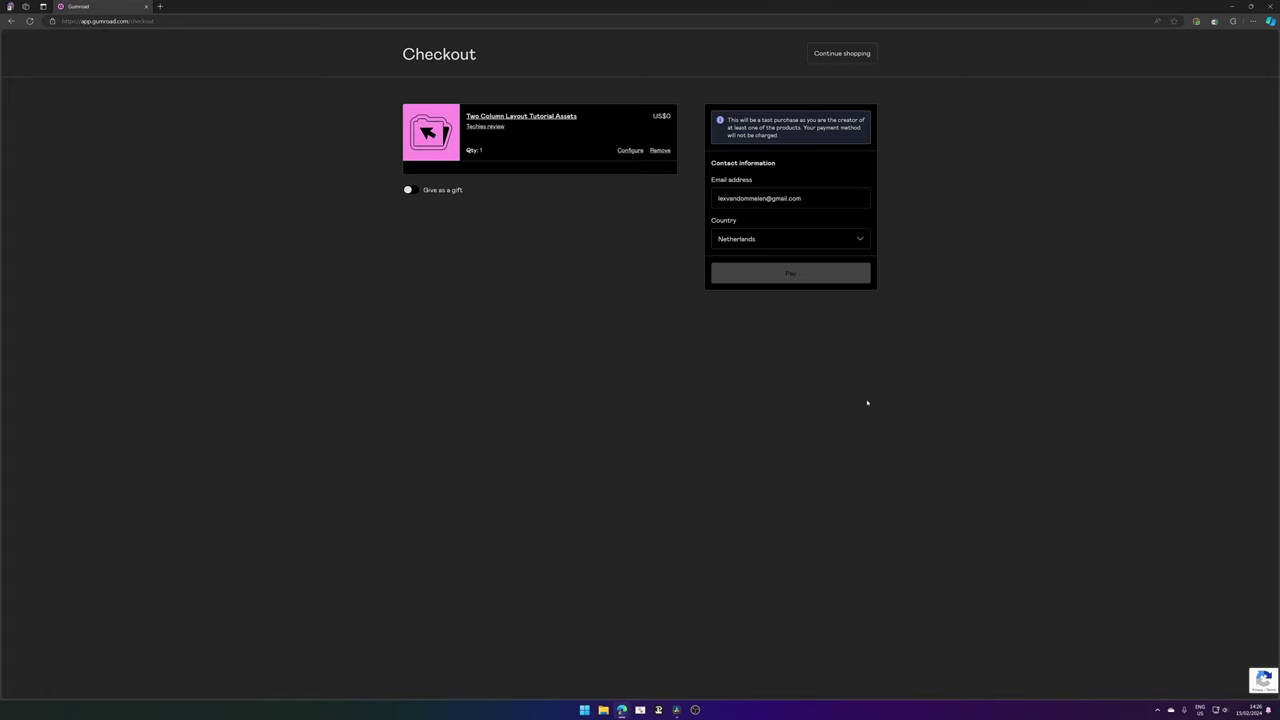
left_click(749, 233)
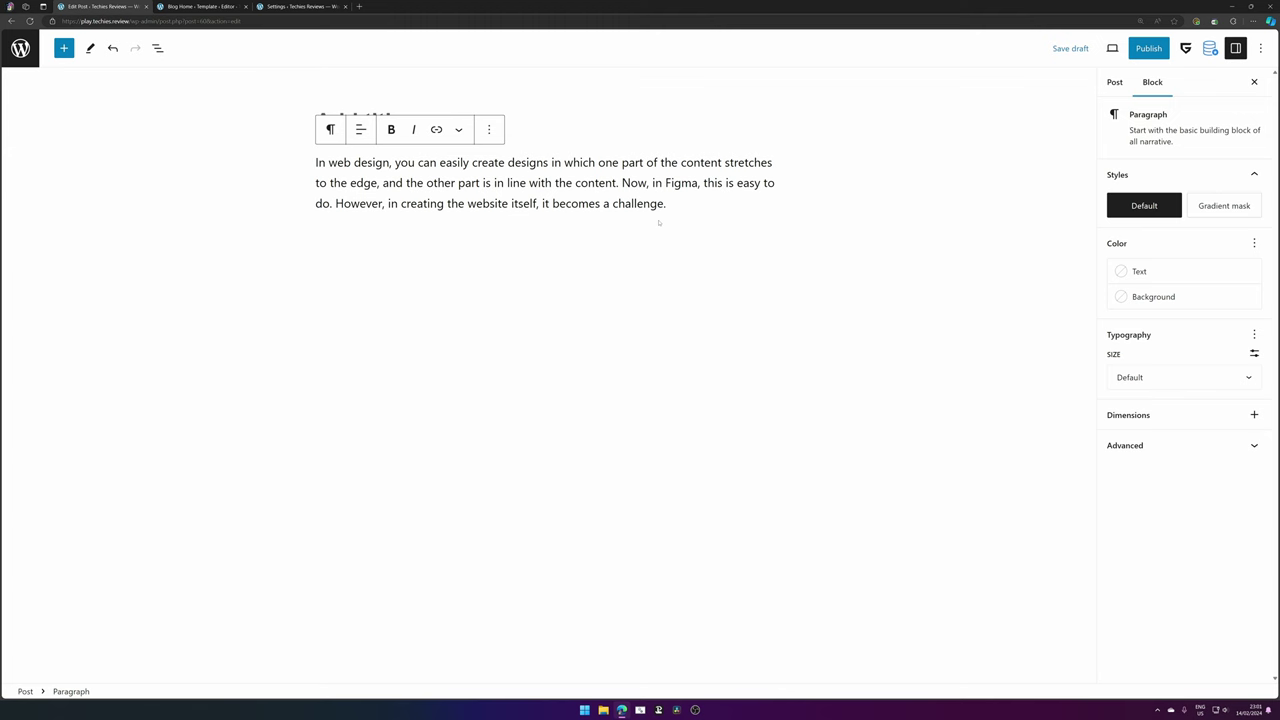
- Insert a Greenshift Row block with two equal columns below the introductory paragraph
key("Return")
type("/row")
key("BackSpace")
key("BackSpace")
key("BackSpace")
type("ow")
key("Down")
key("Down")
key("Up")
key("Return")
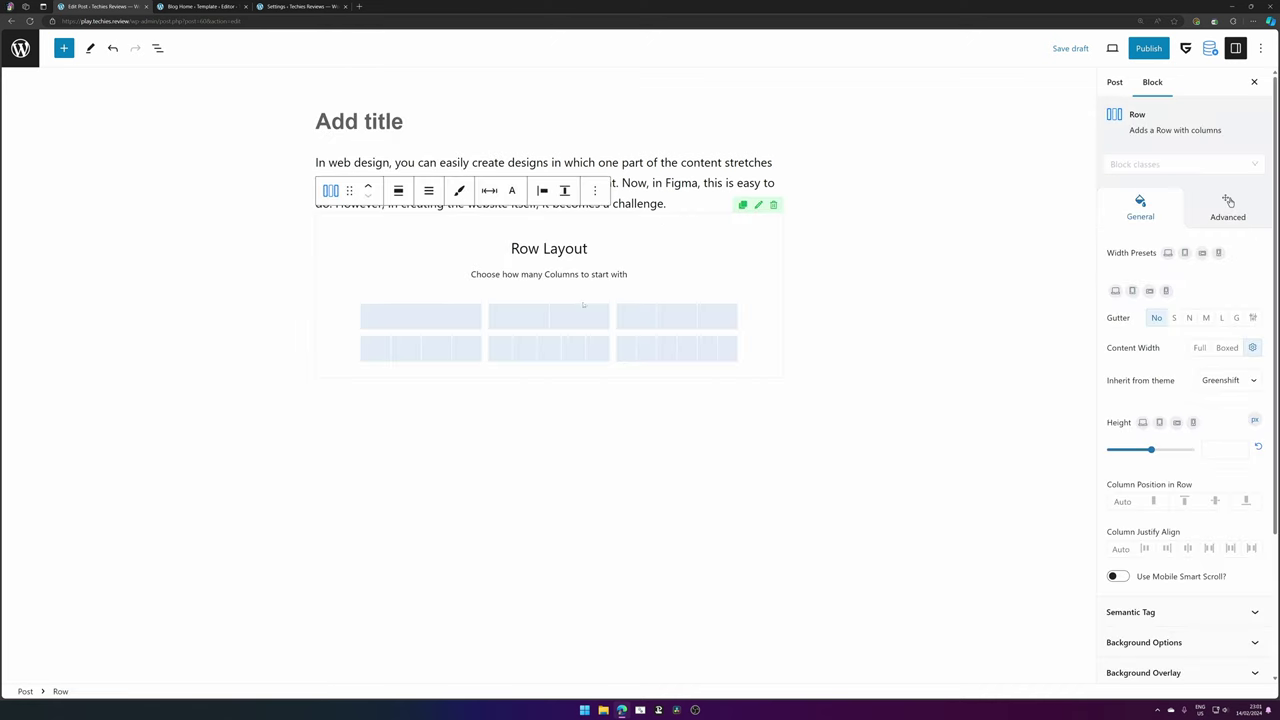
left_click(420, 316)
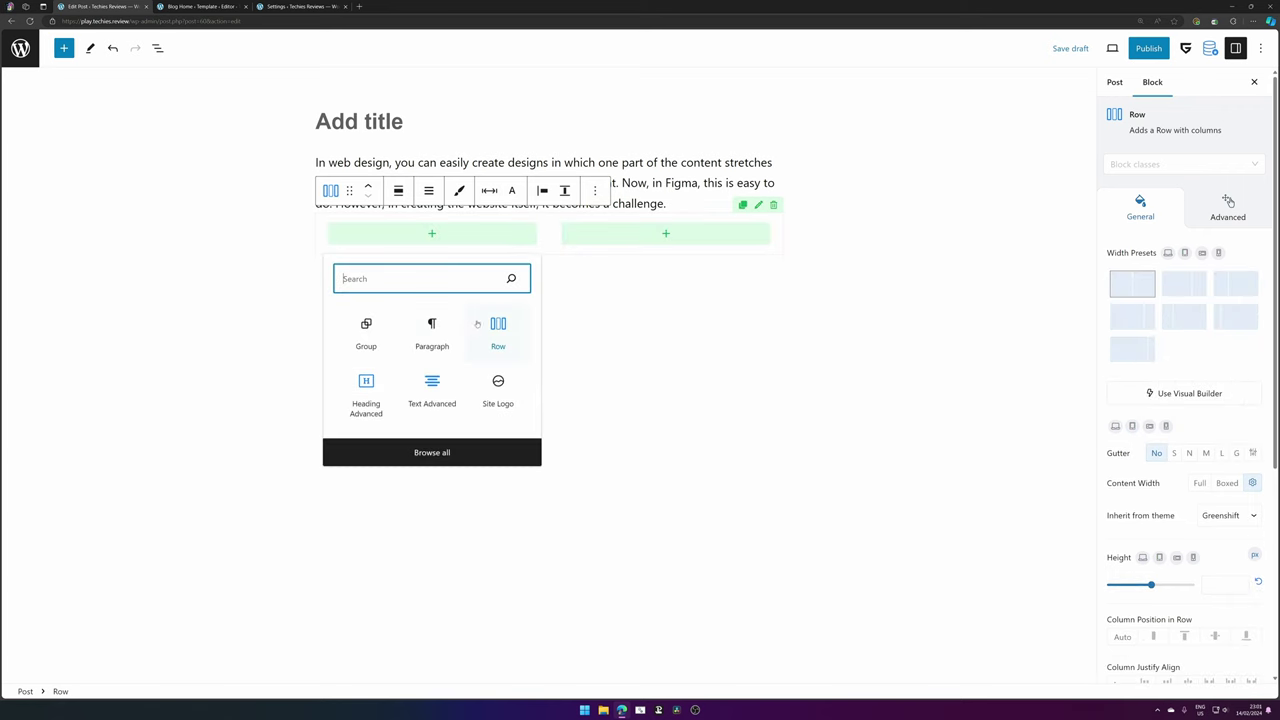
- Fill the first column with an advanced heading "The Greenshift Glory in the WordPress World!" and a paragraph starting "In the land where WordPress reigns"
left_click(366, 388)
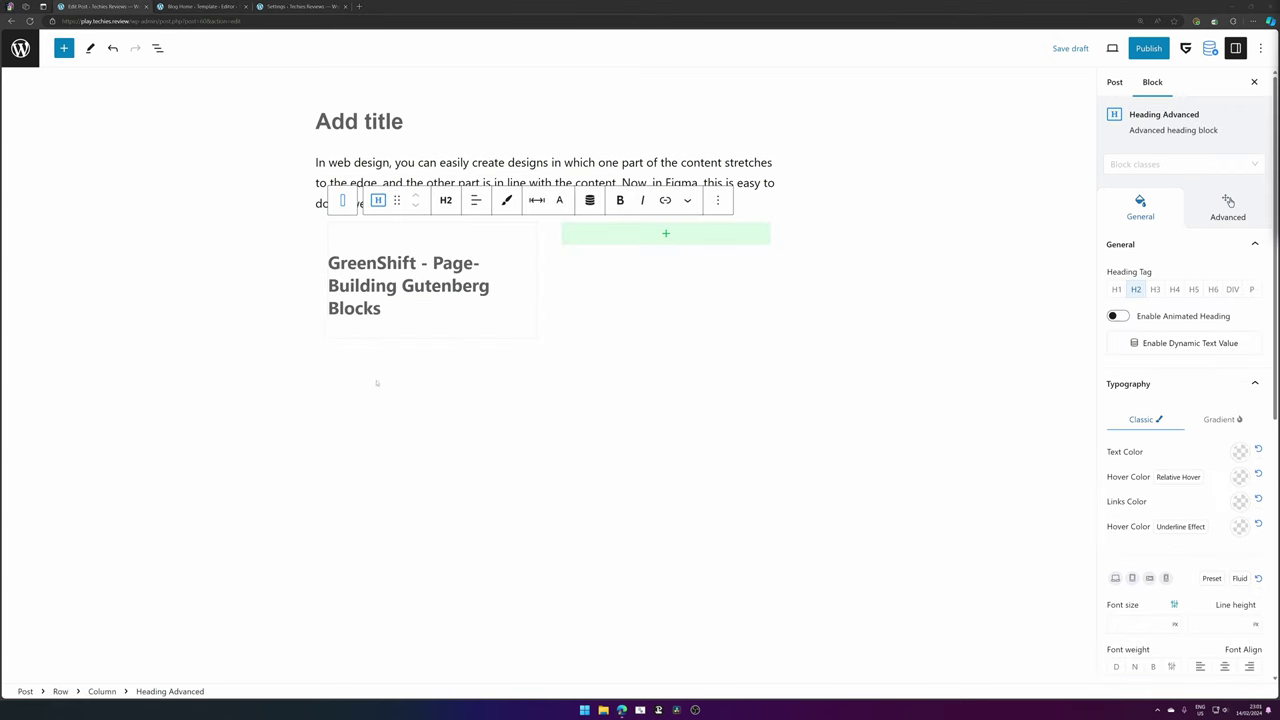
type("The Greenshift Glory in the WordPress World!")
left_click(664, 224)
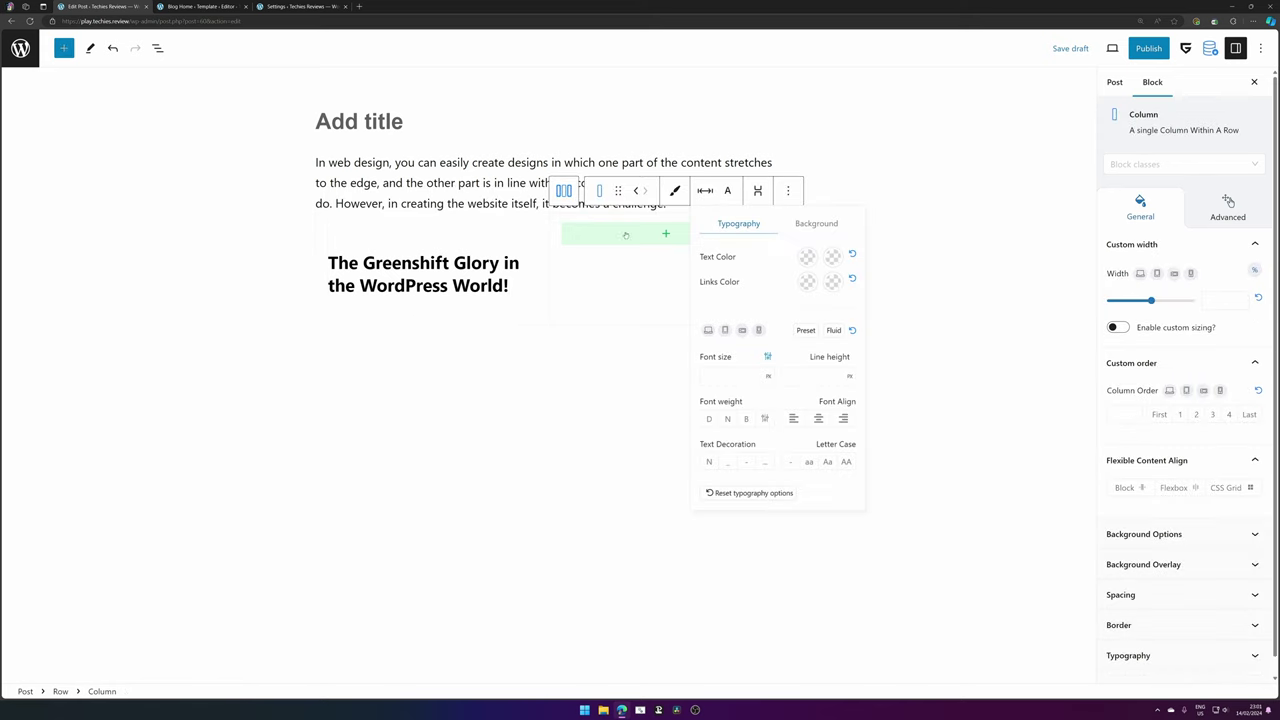
left_click(513, 284)
left_click(715, 200)
left_click(752, 333)
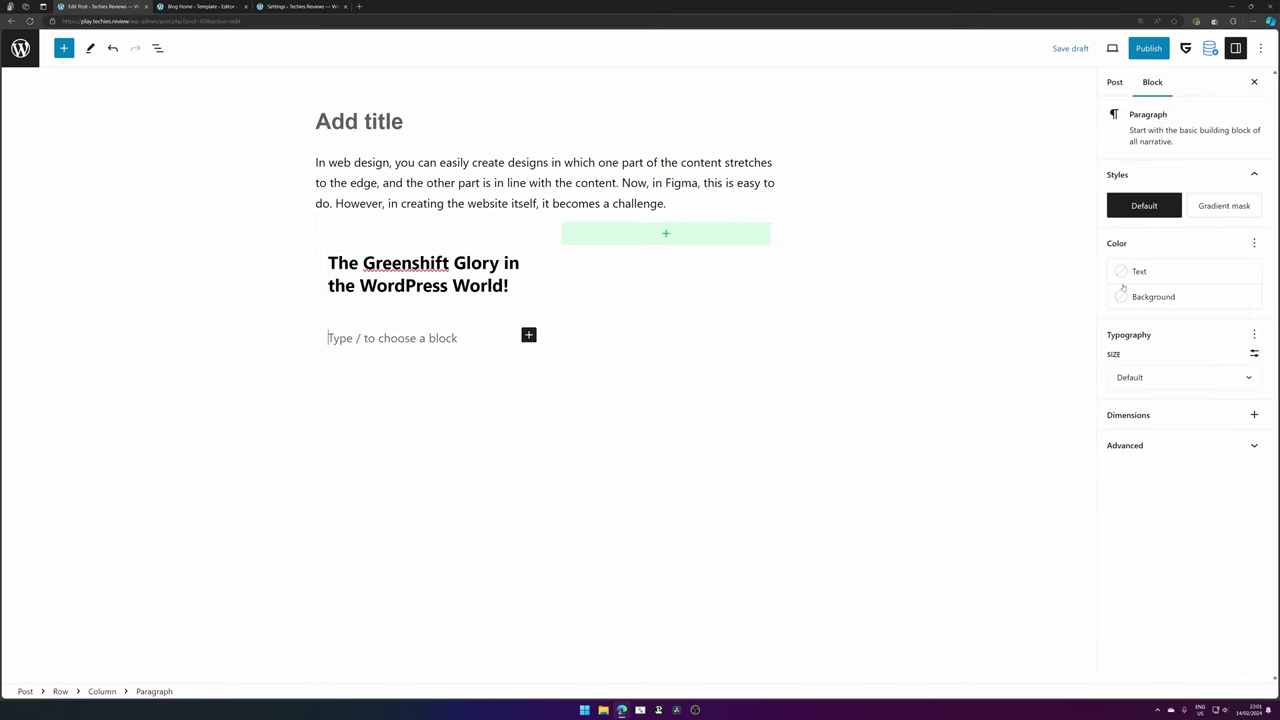
type("In the land where WordPress reigns, Greenshift is a Gutenberg plugin, causing no pains. With its greatness, it simplifies tasks, making website building a joyous game, no masks.")
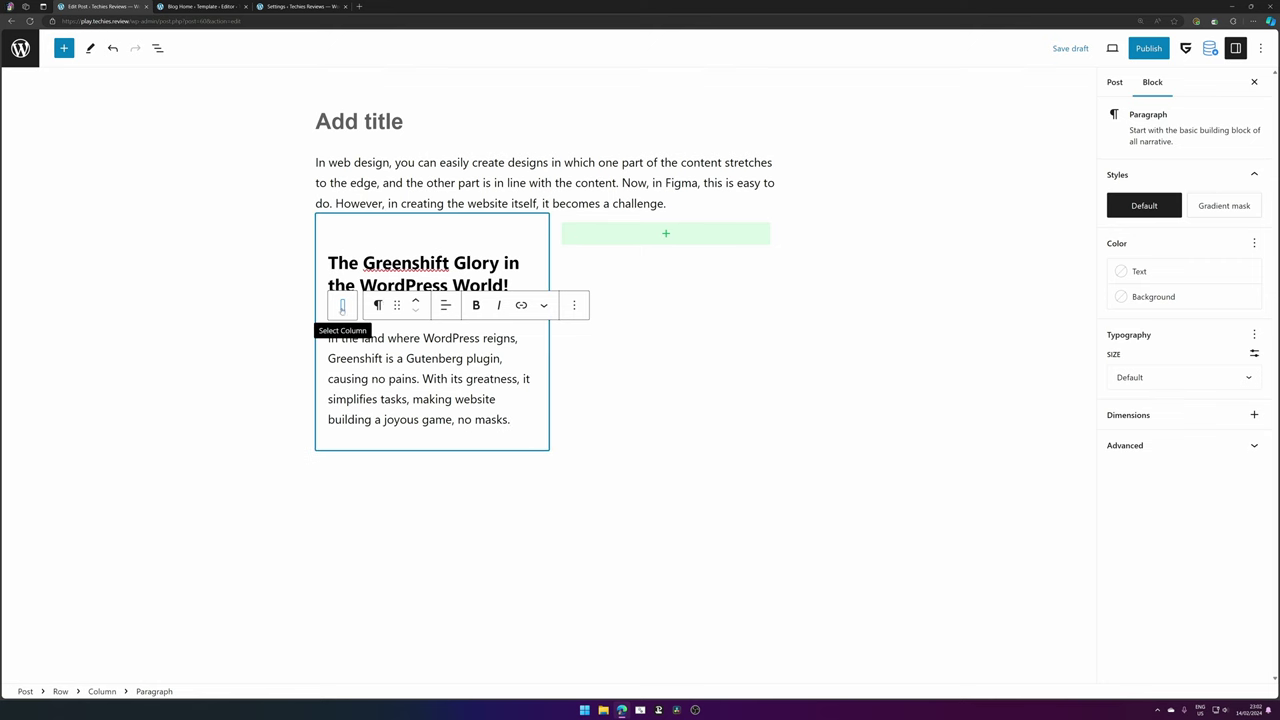
- Select the row that contains the two columns and set its alignment to full width
left_click(342, 305)
left_click(330, 190)
left_click(398, 190)
left_click(432, 286)
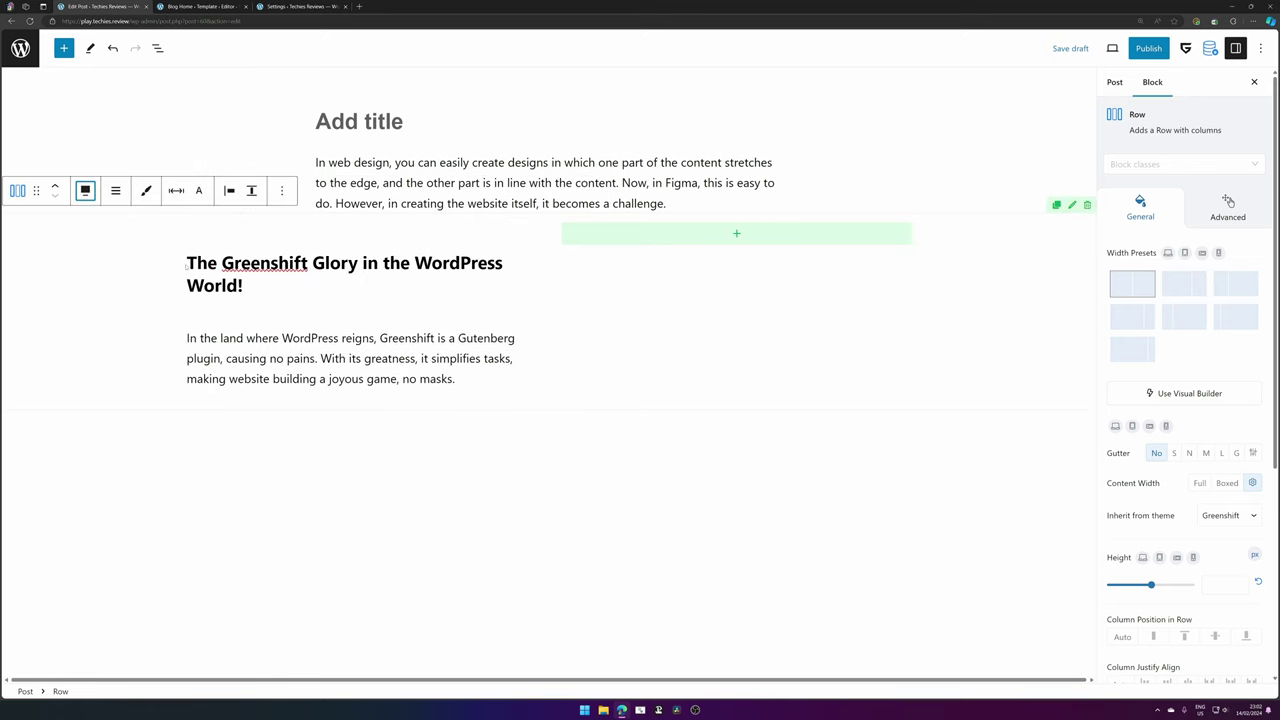
- Set the full-width row's content width to Boxed and save the draft
left_click(316, 162)
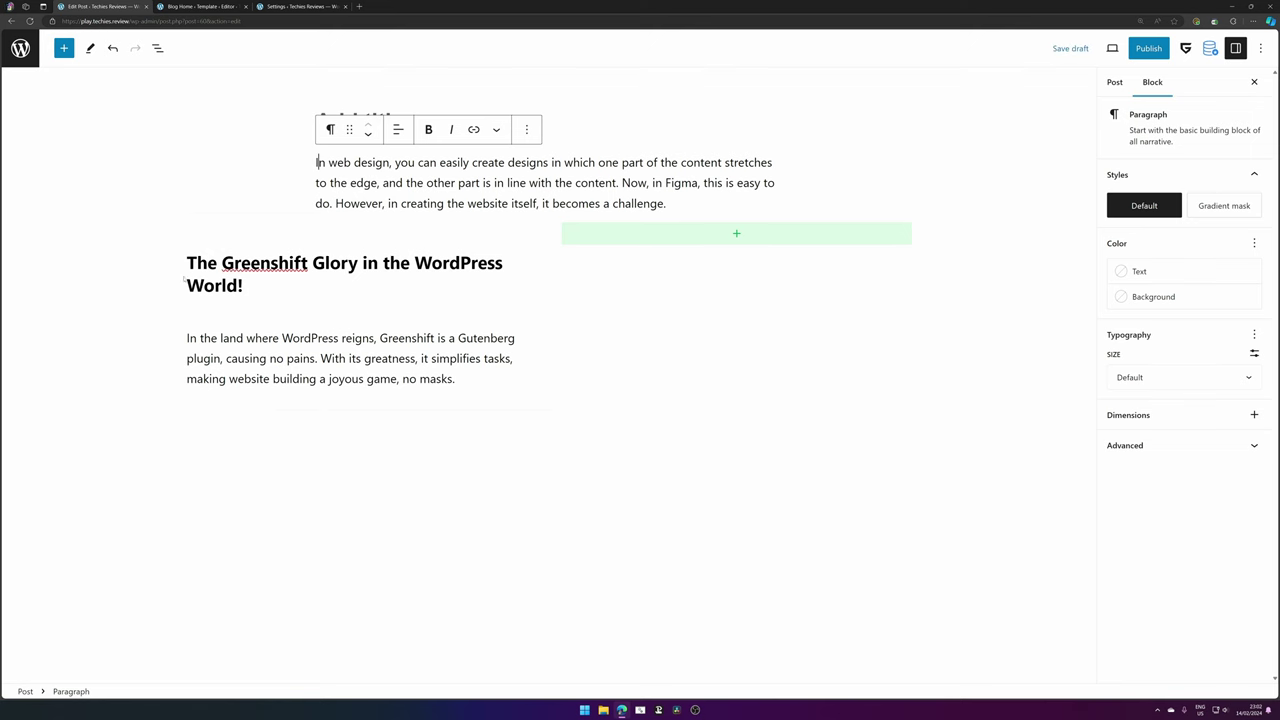
left_click(186, 215)
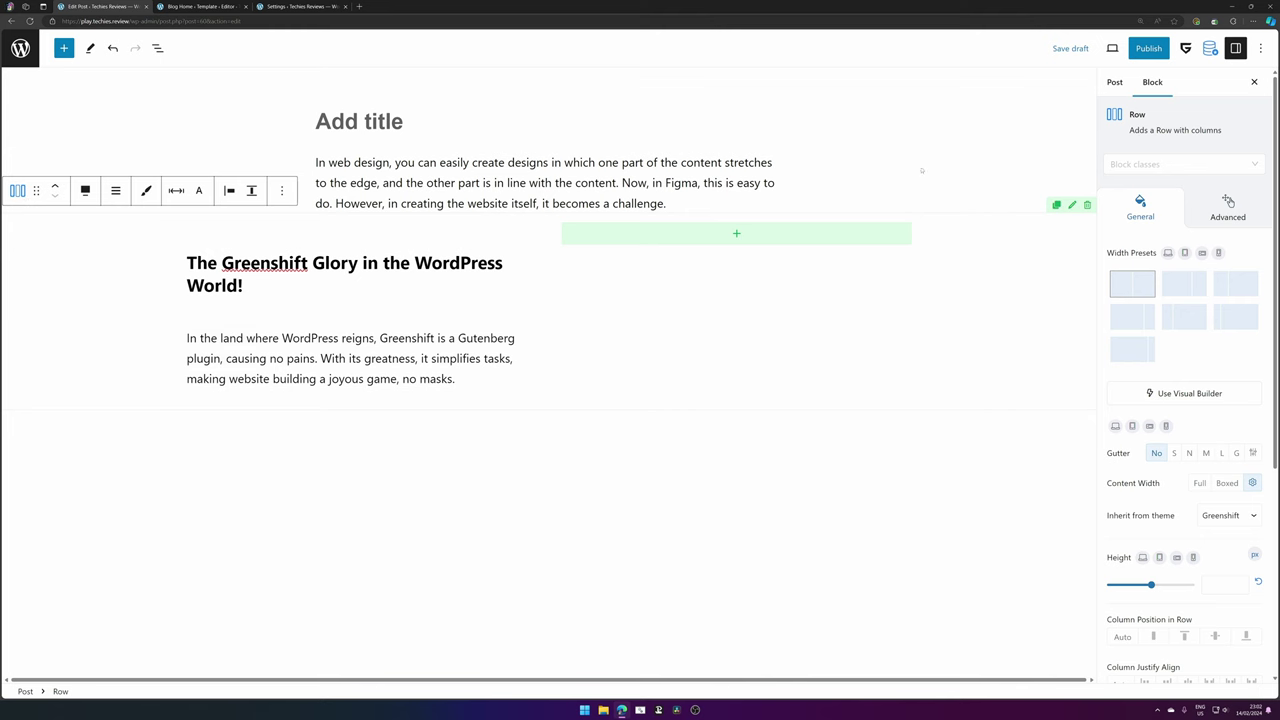
left_click_drag(1106, 483, 1230, 483)
left_click(1227, 483)
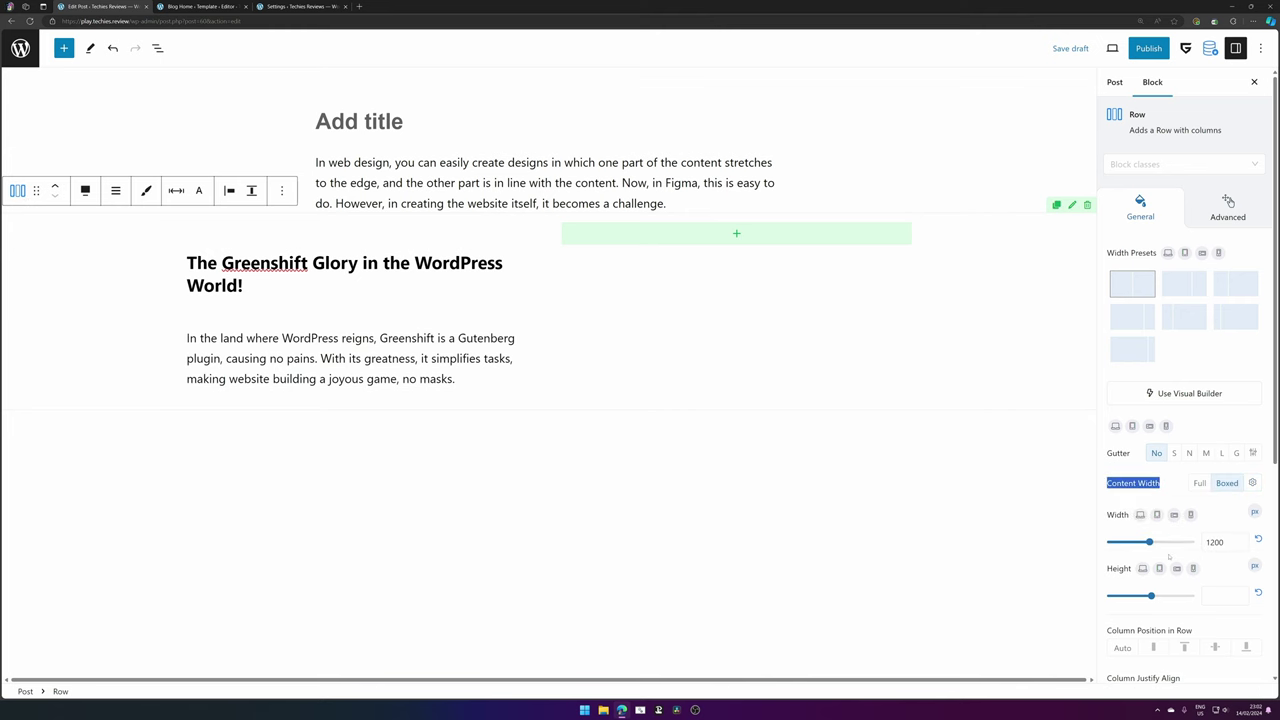
left_click(1071, 49)
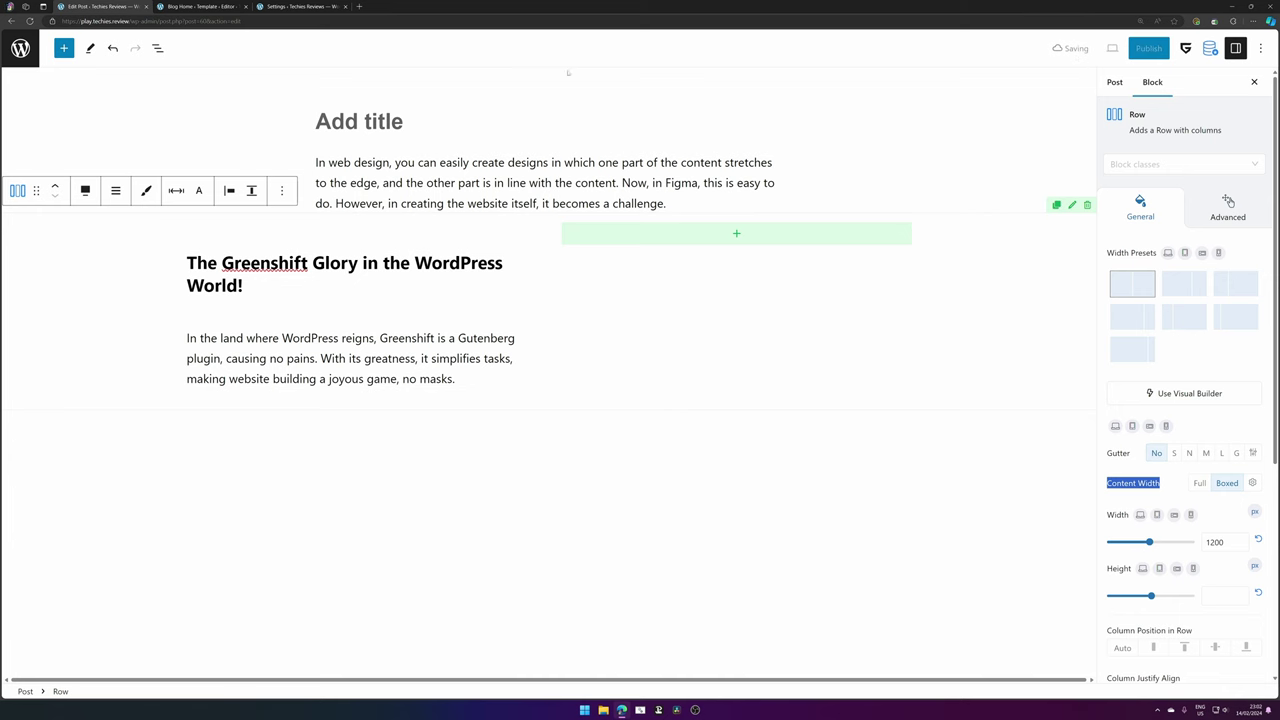
- Open the Single Posts template for editing in the site editor and look over its content area
left_click(224, 6)
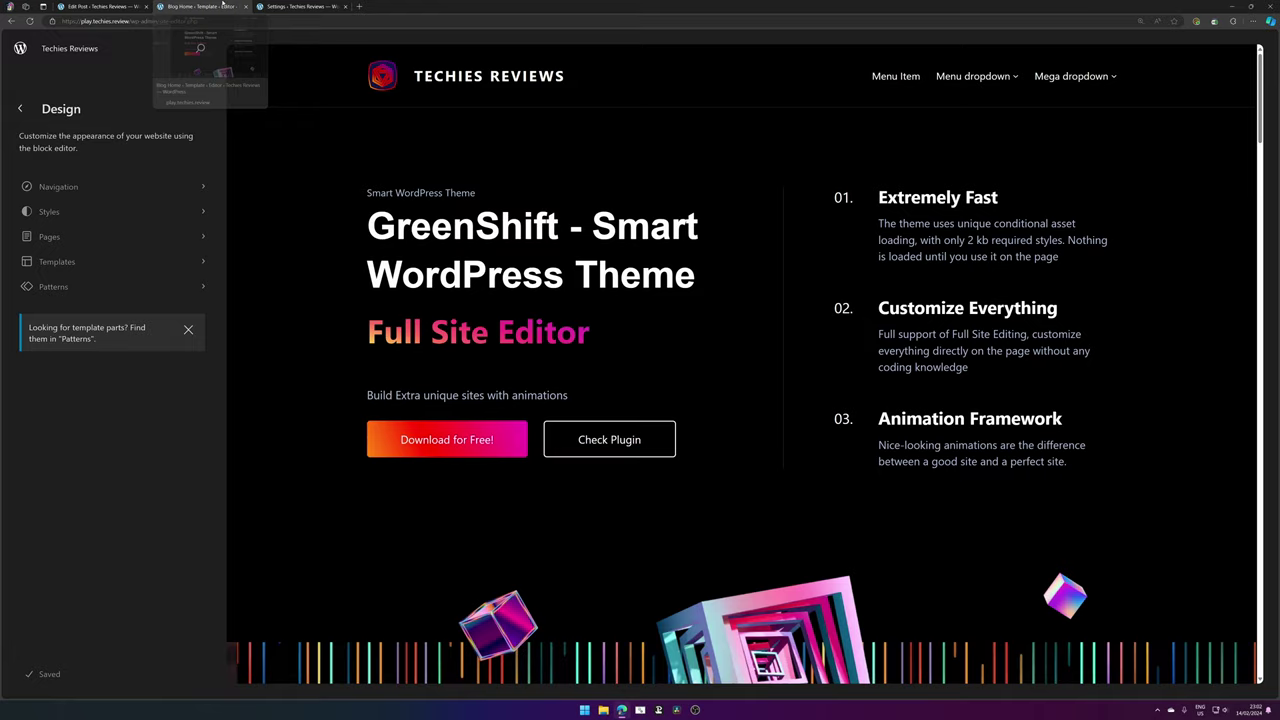
left_click(120, 262)
left_click(118, 424)
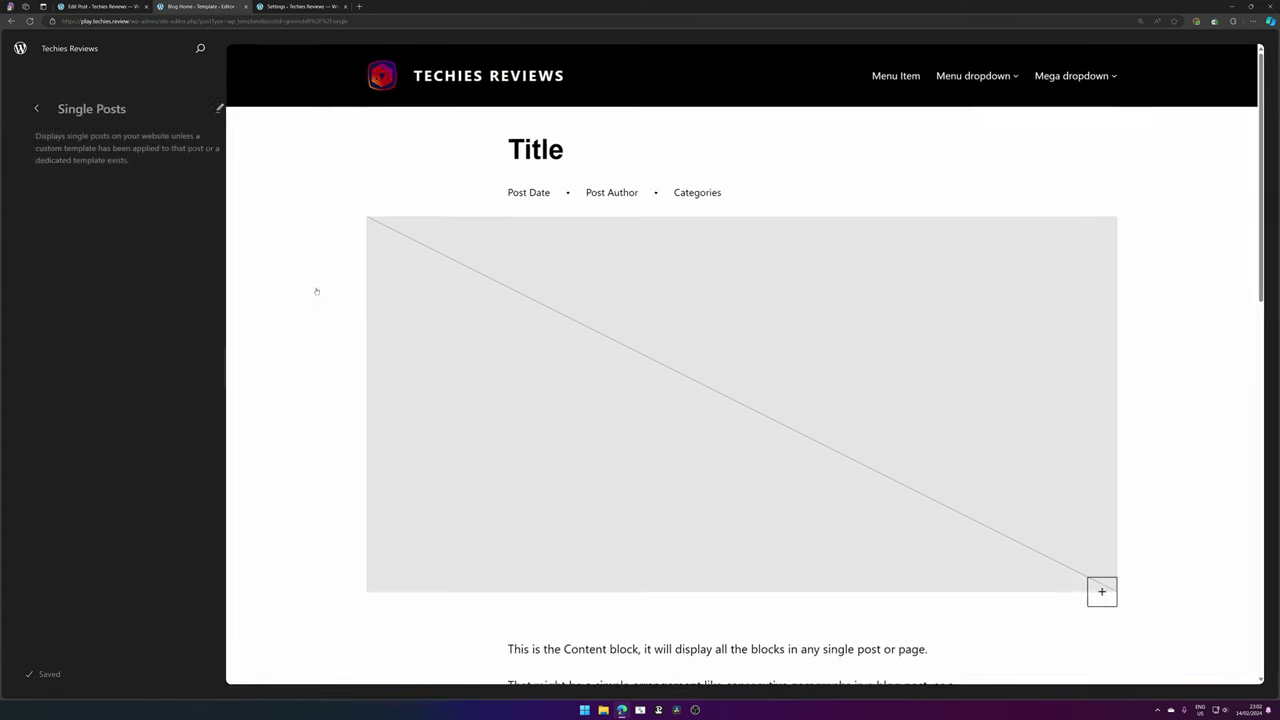
left_click(318, 287)
scroll(490, 370, "down", 3)
scroll(510, 378, "down", 1)
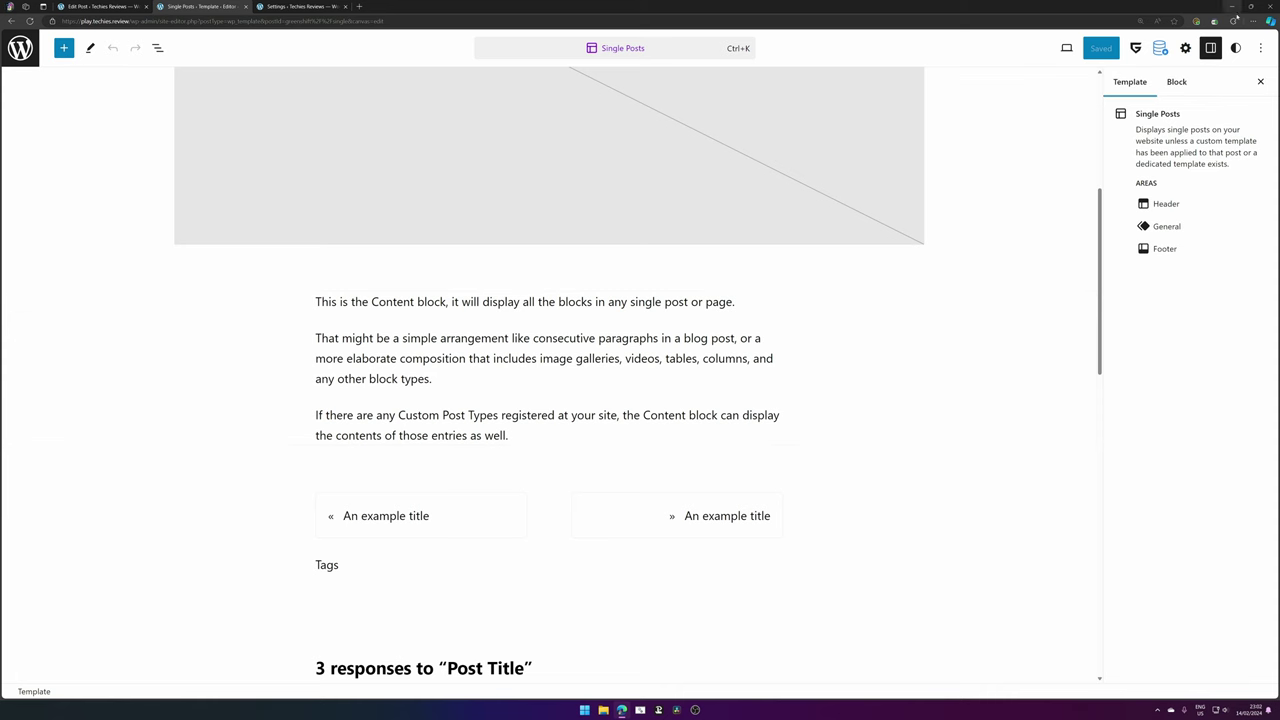
scroll(1069, 112, "up", 5)
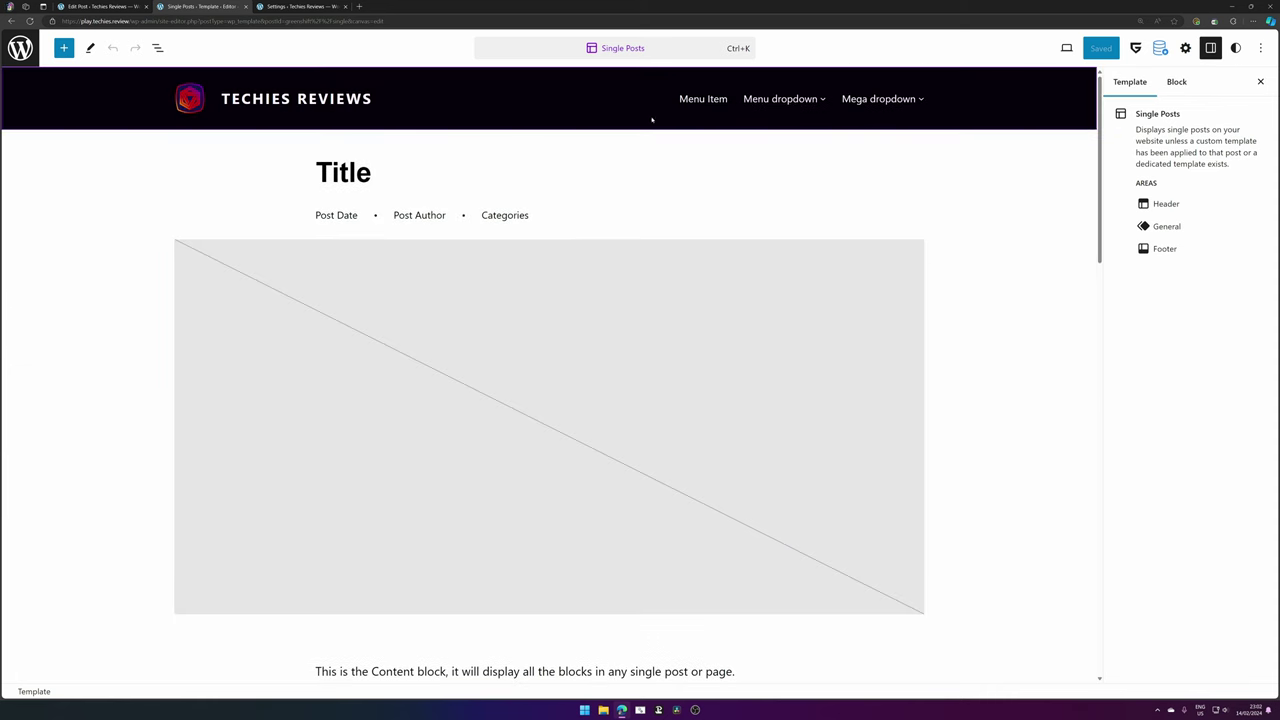
- Open the site's layout styles and copy the content width value of 748 px
left_click(1236, 48)
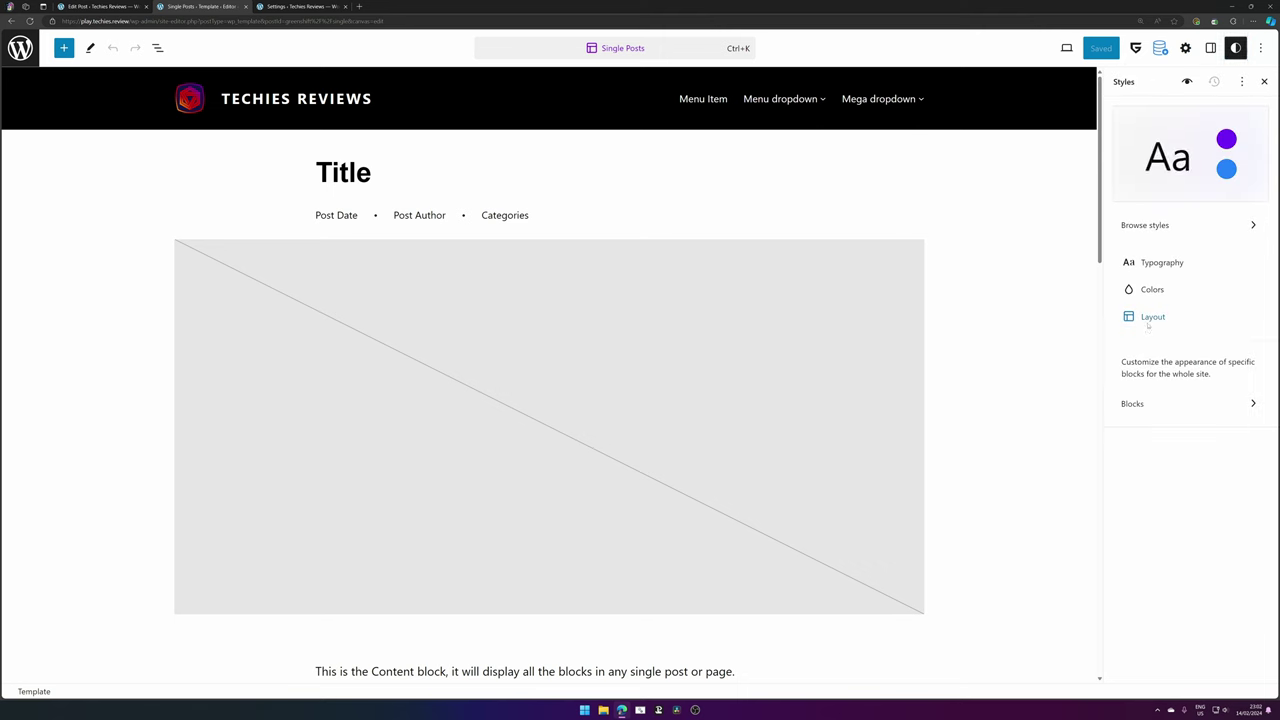
left_click(1150, 318)
double_click(1135, 204)
key("ctrl+c")
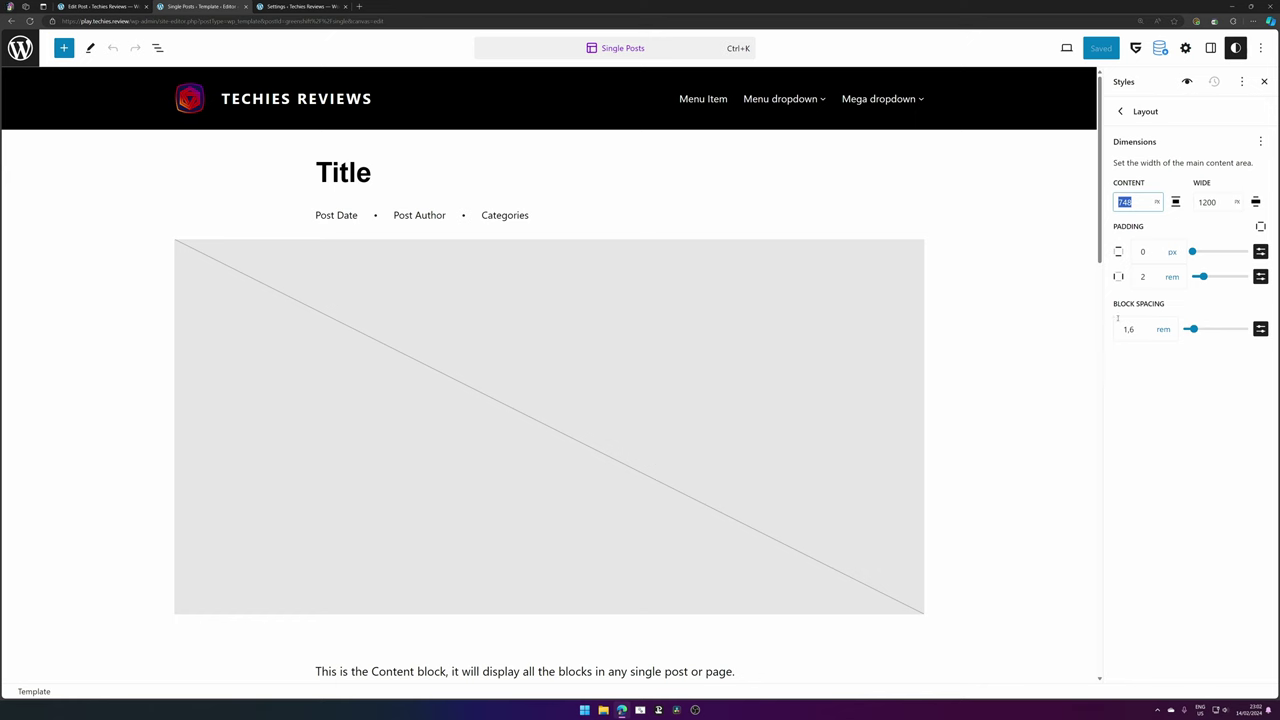
left_click_drag(1125, 202, 300, 20)
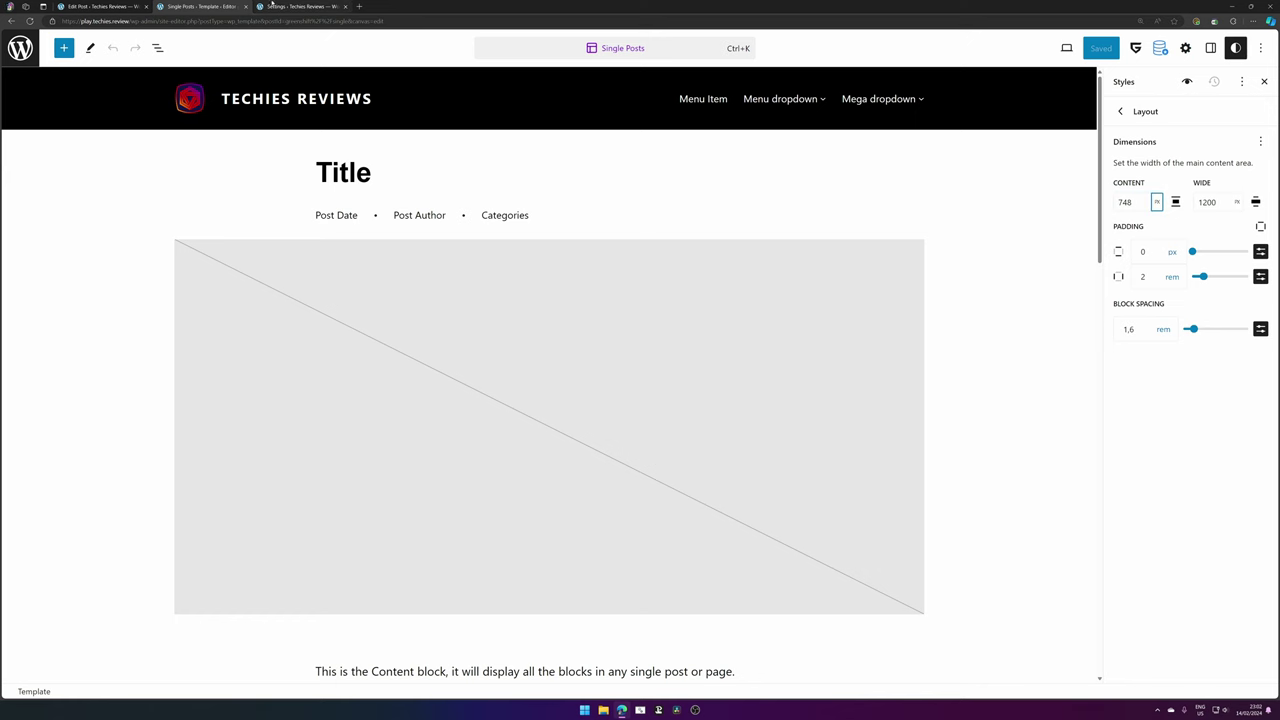
- Set Greenshift's Default Row Content Width to the copied 748 in the breakpoint settings and save
left_click(297, 6)
left_click(768, 335)
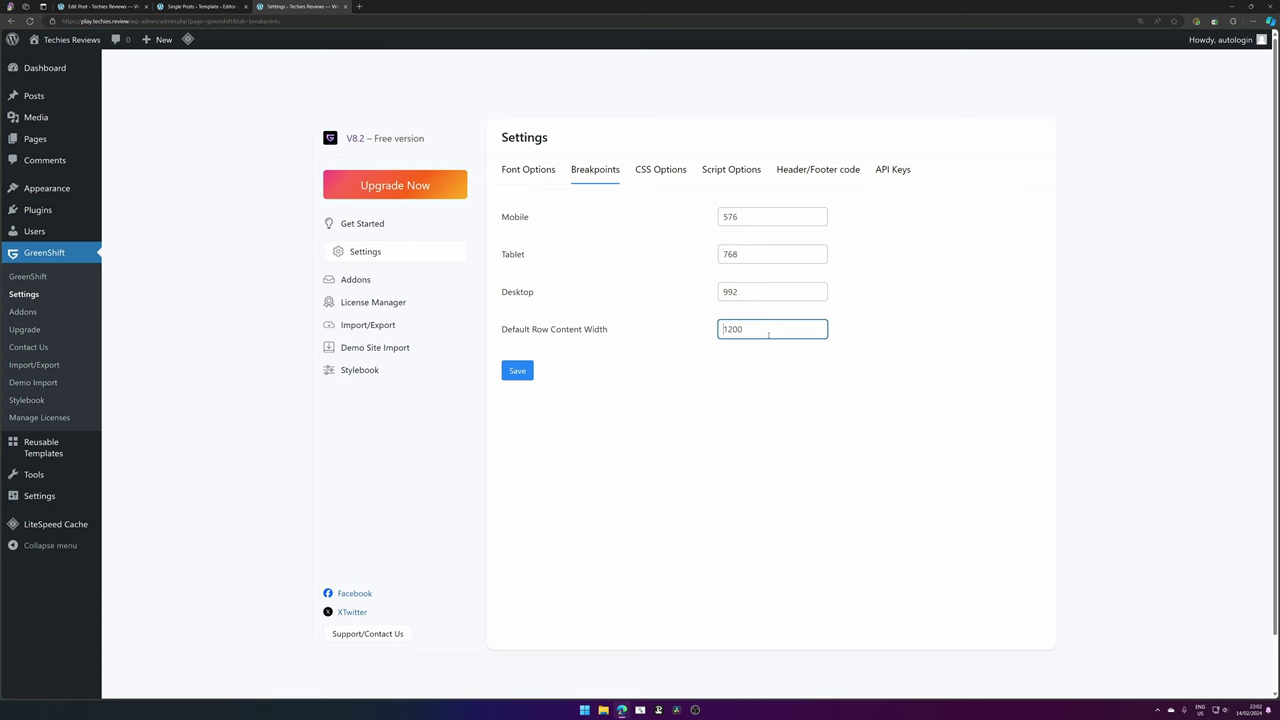
key("ctrl+a")
key("ctrl+v")
left_click(517, 371)
- Return to the post, save its draft and reload the editor to apply the new default row width
key("ctrl+1")
key("ctrl+s")
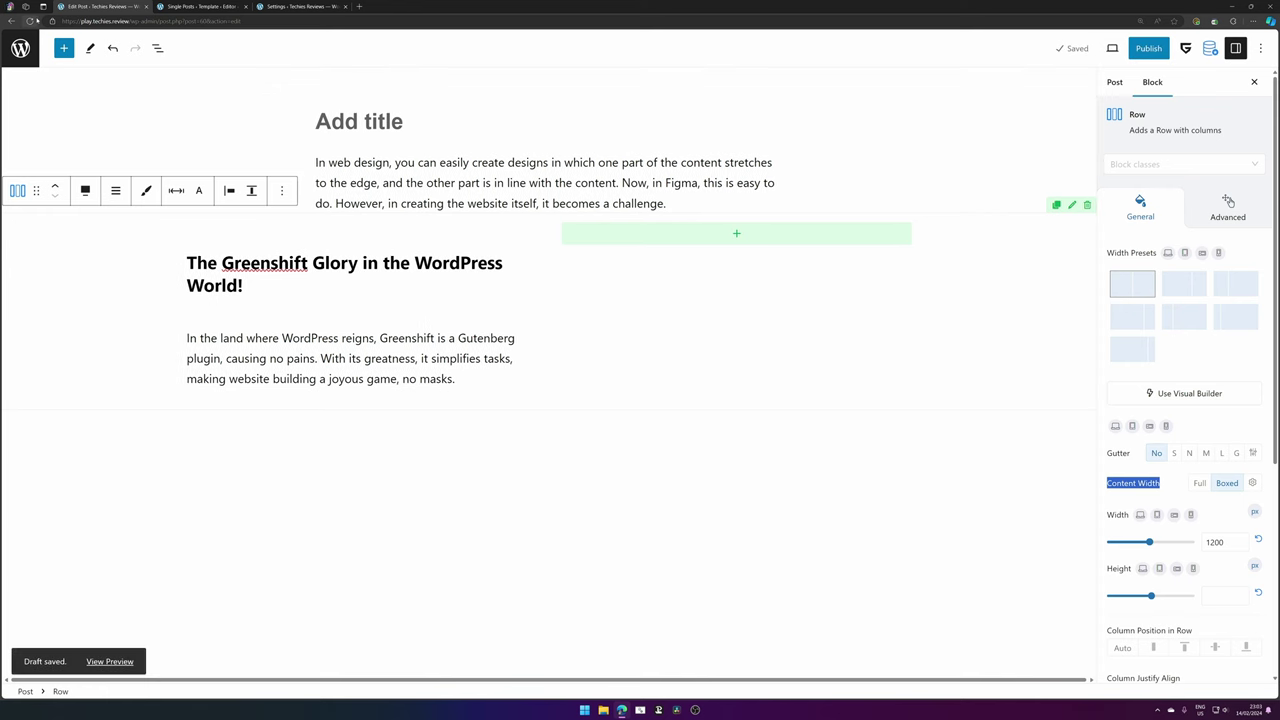
left_click(30, 21)
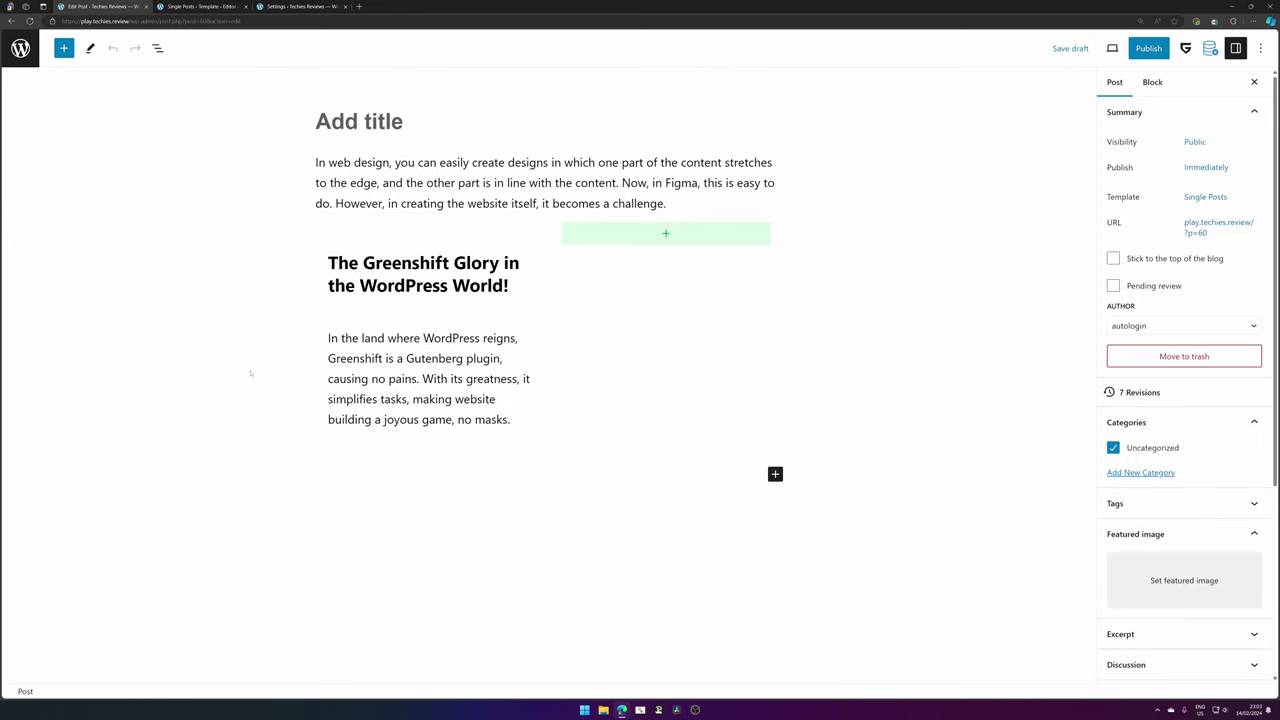
- Set the first column's padding to 0 px on the top, right, bottom and left sides
left_click(430, 305)
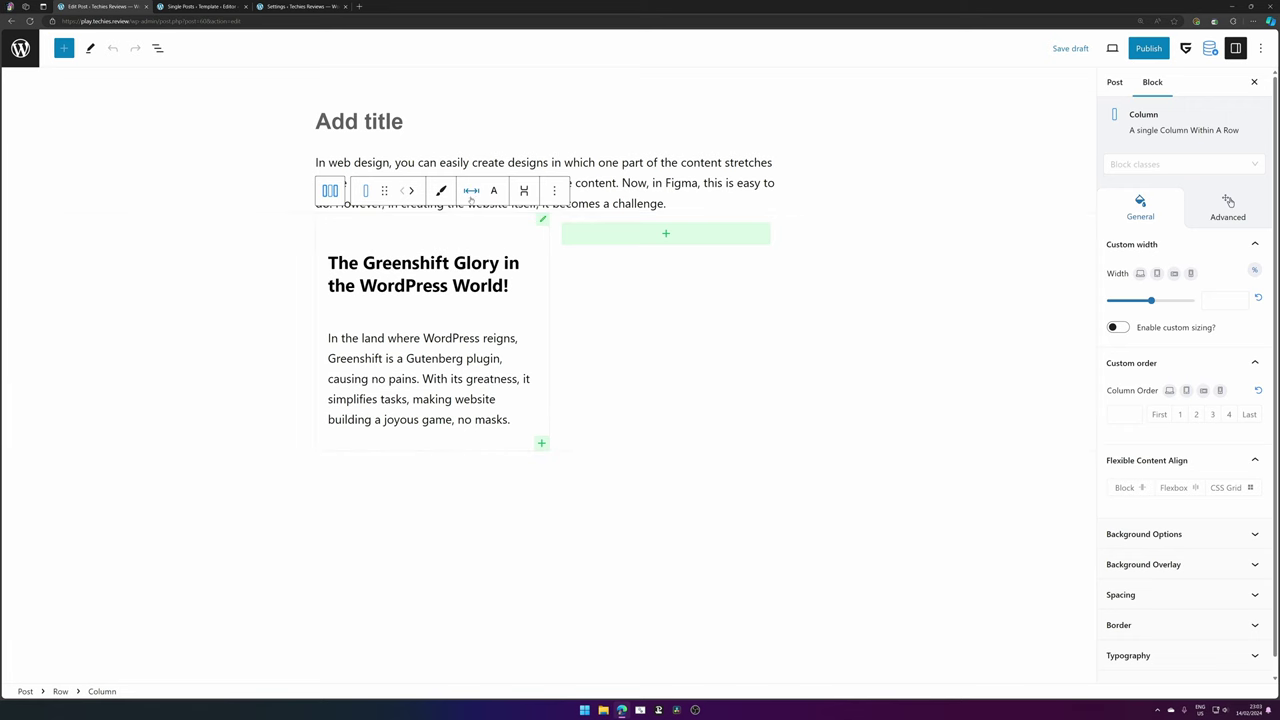
left_click(471, 192)
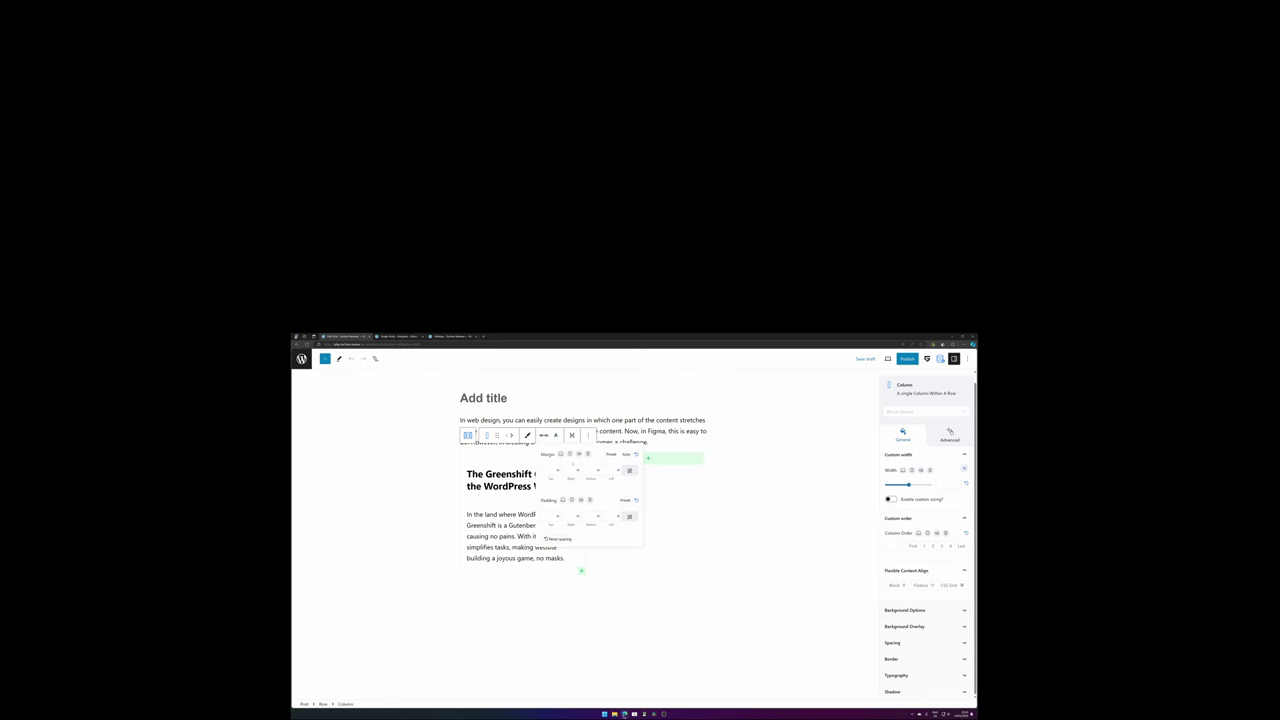
left_click(549, 515)
type("0")
key("Tab")
type("0")
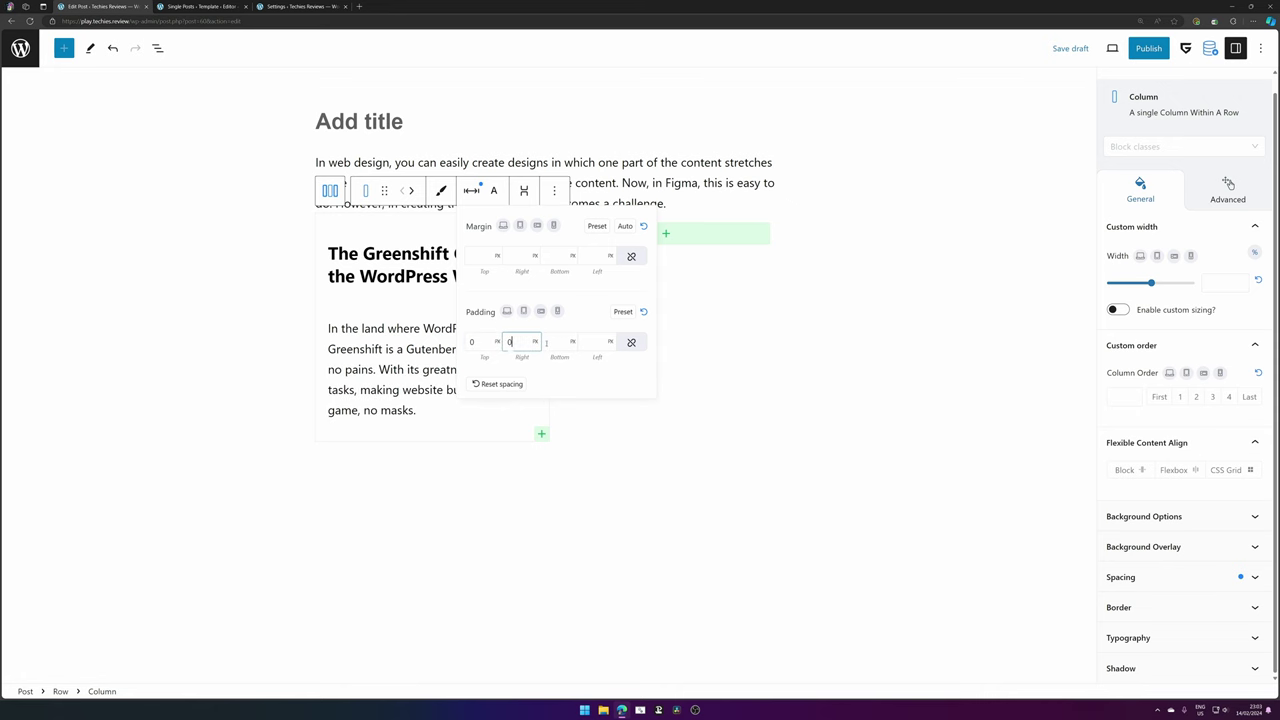
key("Tab")
type("0")
key("Tab")
type("0")
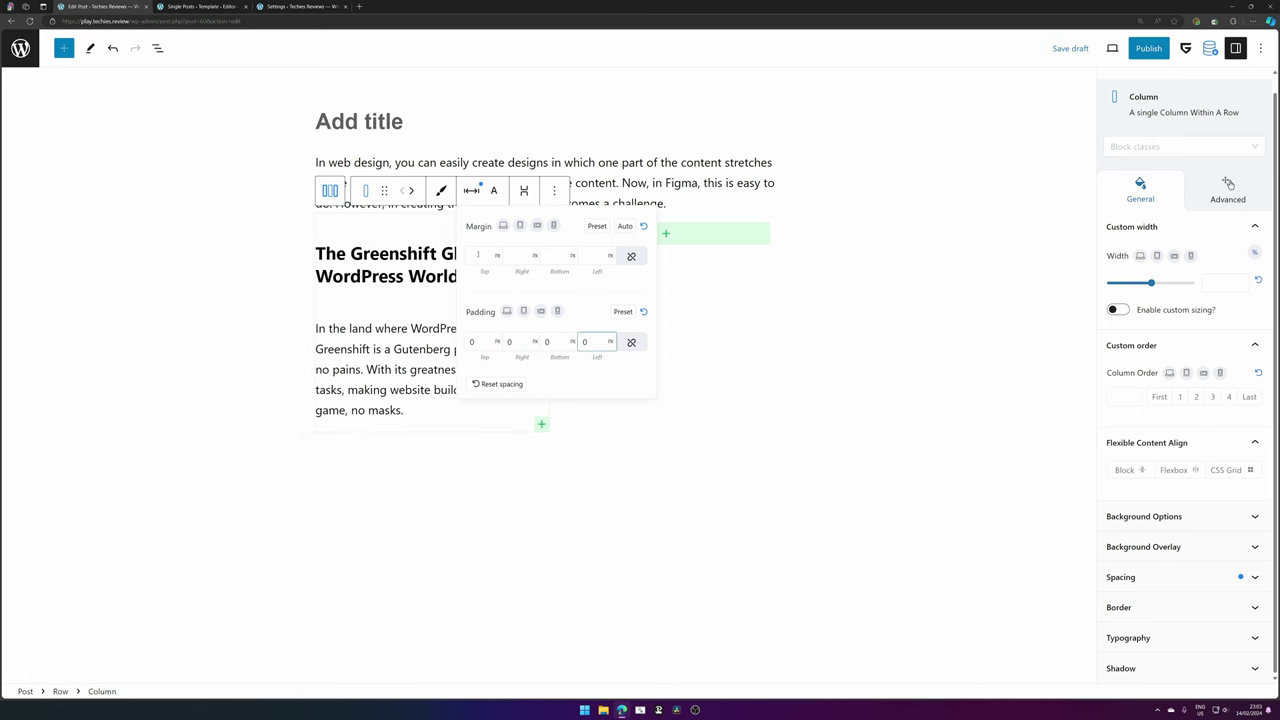
key("Escape")
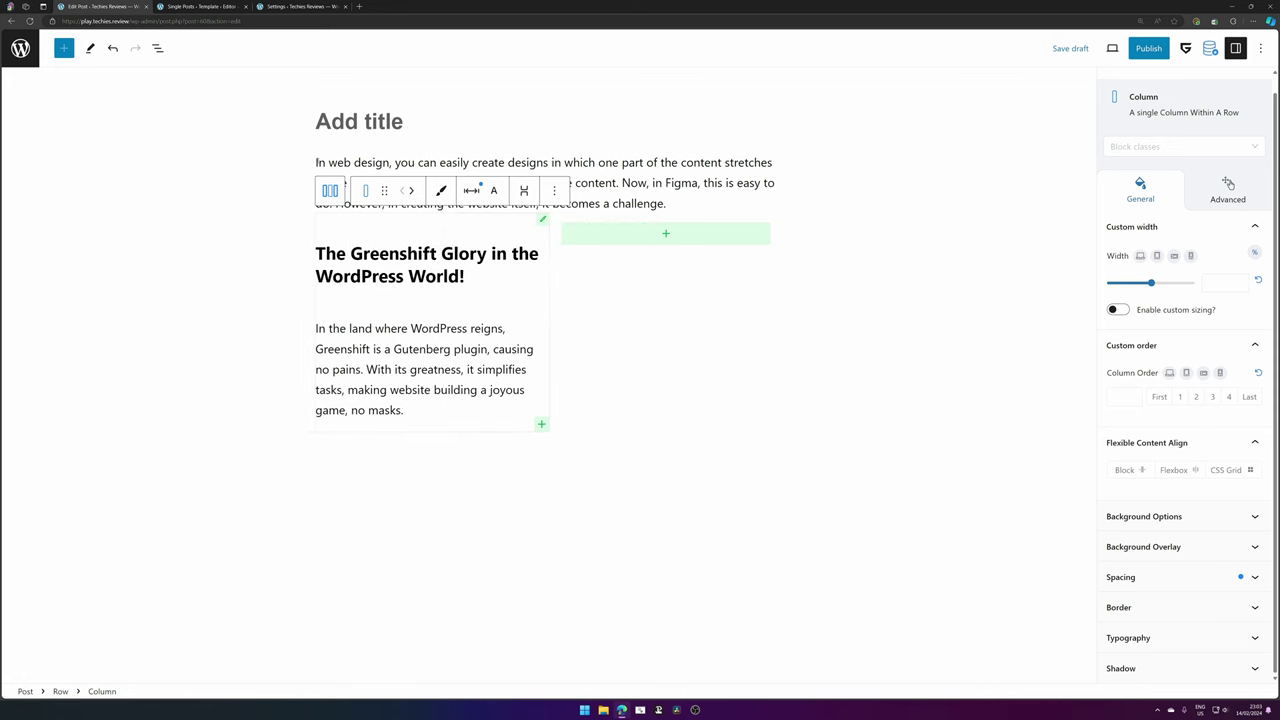
left_click(283, 260)
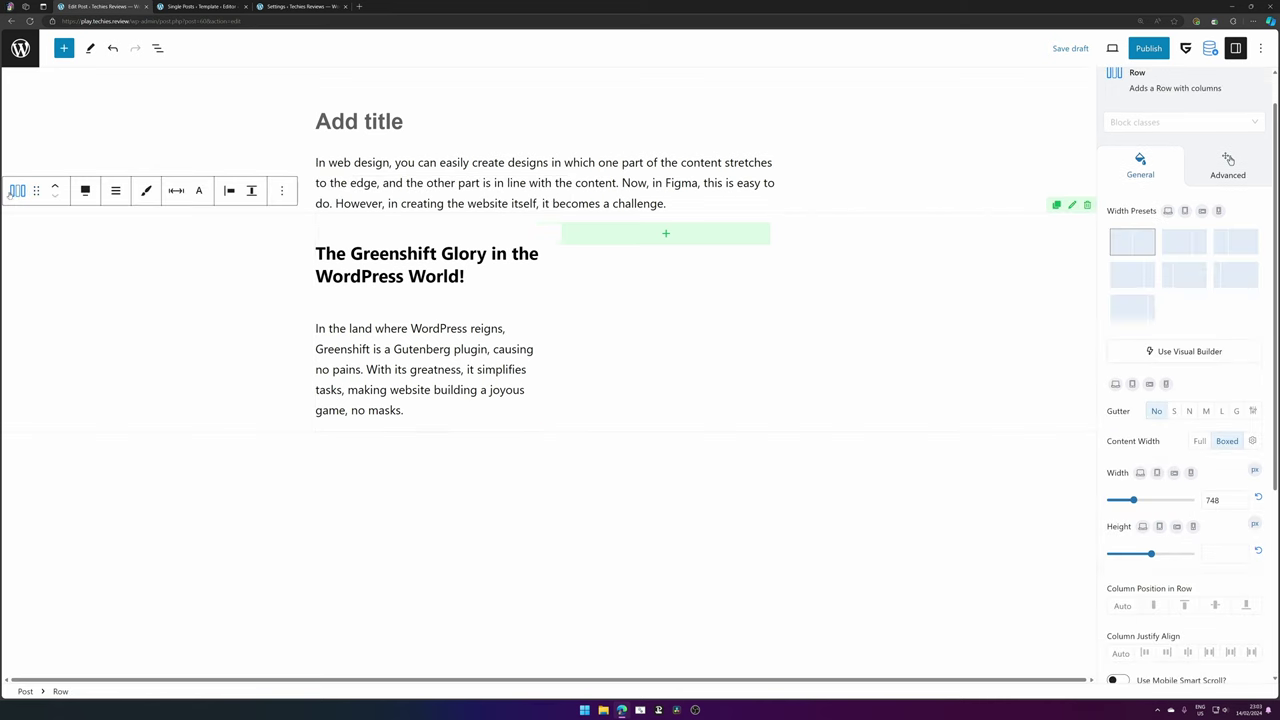
- Upload Image_AI__47-scaled-1.jpg and set it as the row's background image
scroll(1180, 400, "down", 5)
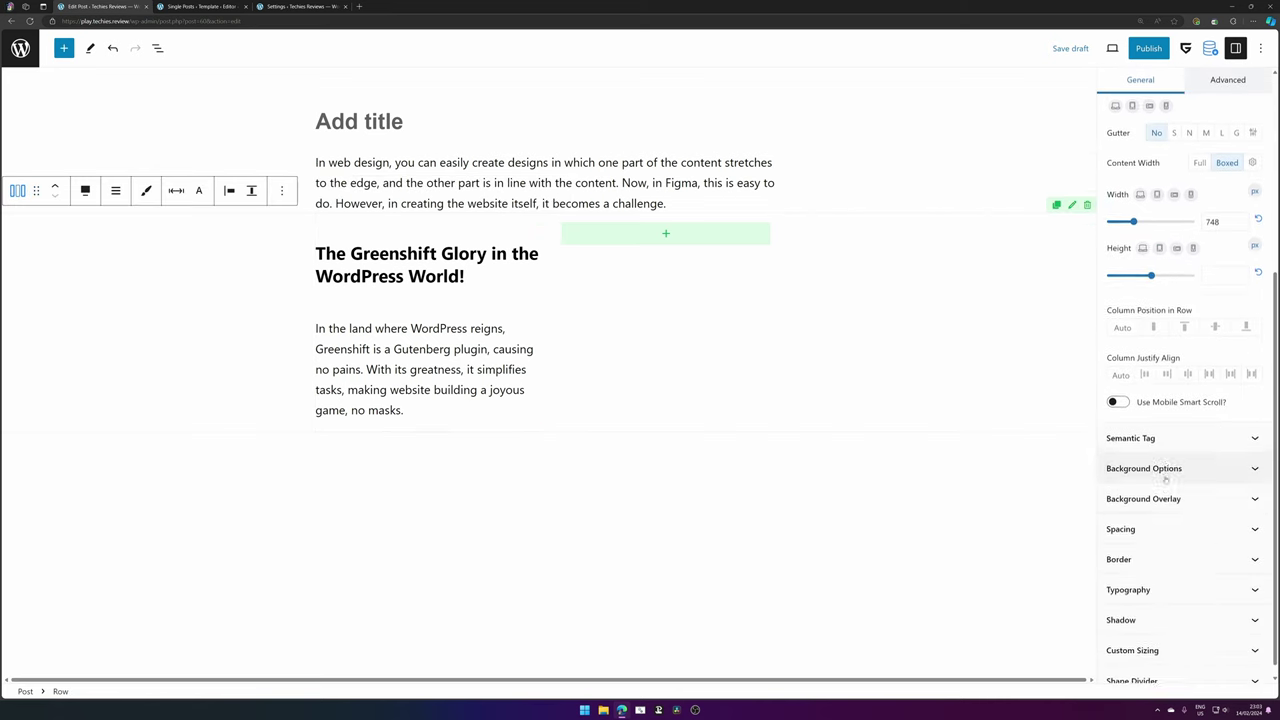
left_click(1180, 458)
scroll(1180, 460, "down", 3)
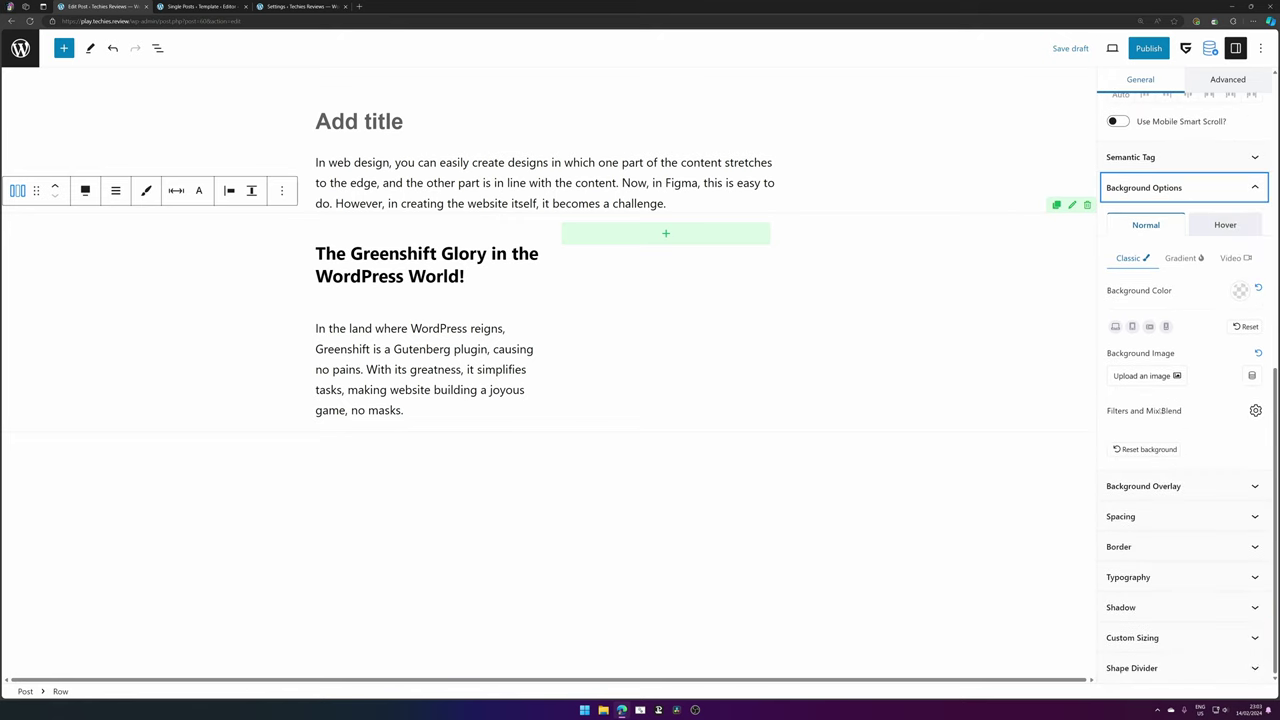
left_click(1141, 373)
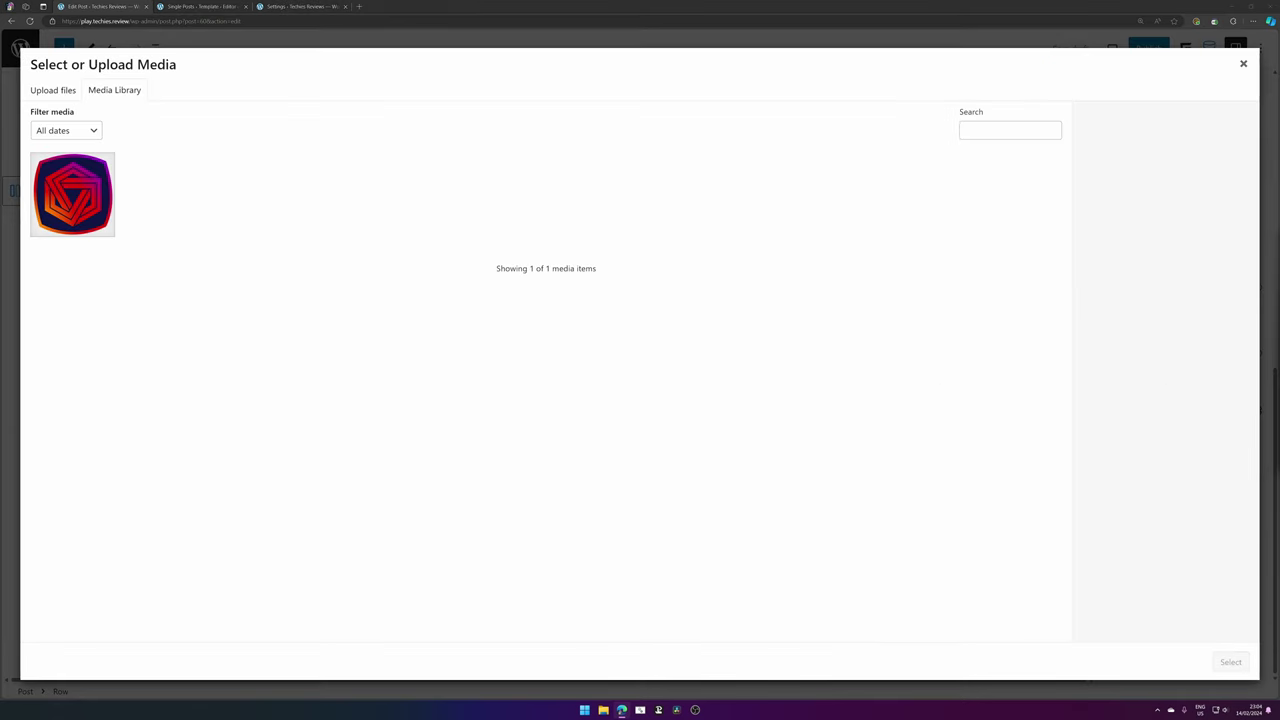
left_click_drag(1279, 330, 711, 323)
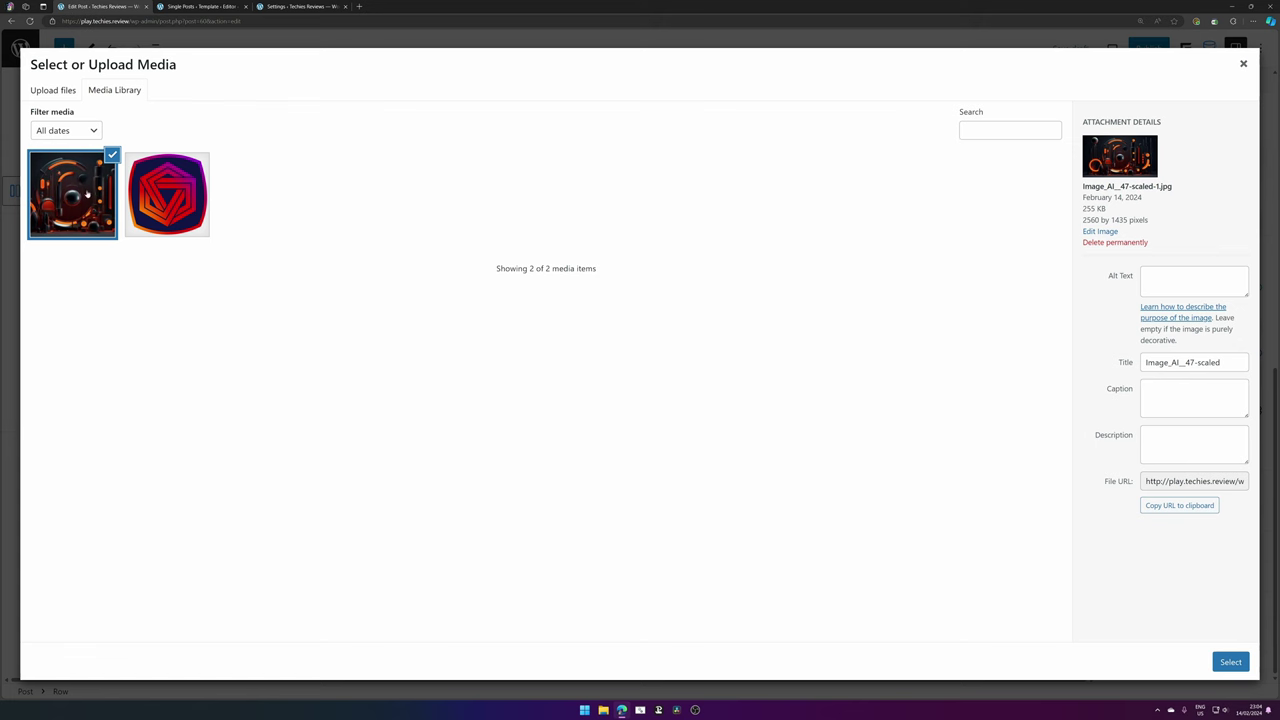
left_click(1228, 663)
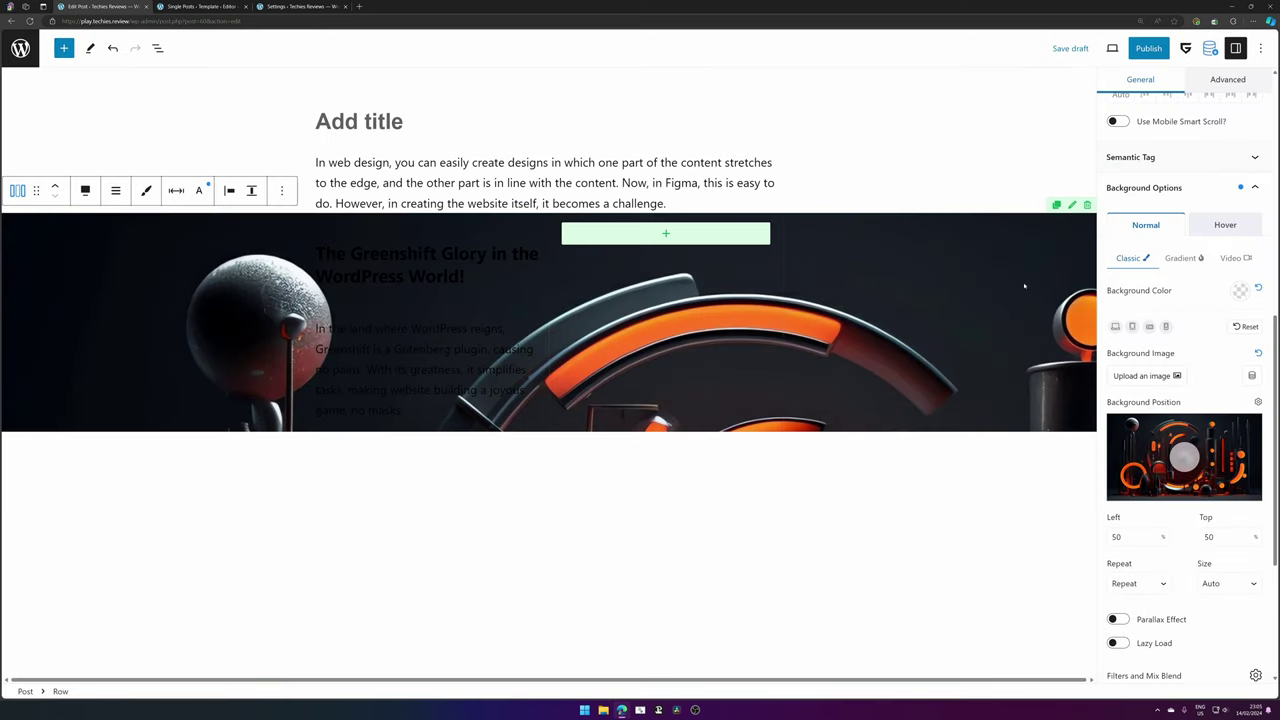
- Set the row background image's left position to 98% and its repeat to No repeat
left_click(1142, 537)
key("BackSpace")
key("BackSpace")
type("98")
scroll(1137, 398, "down", 2)
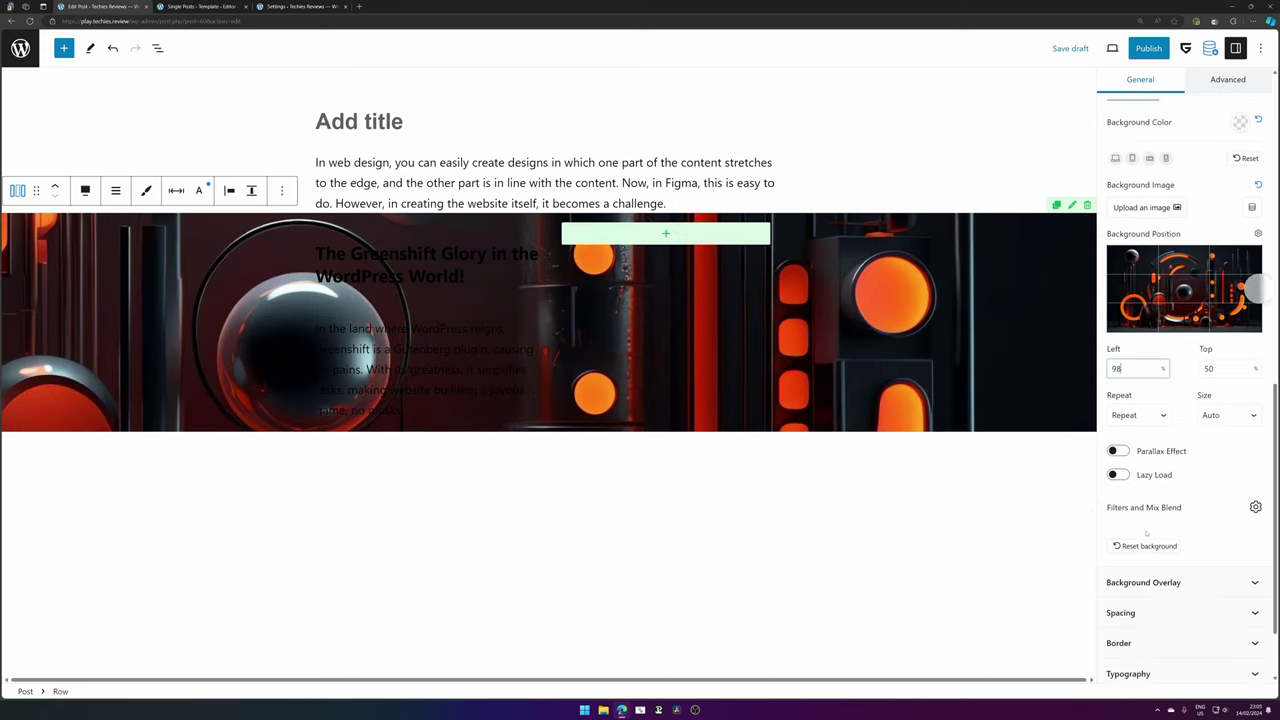
left_click(1137, 398)
left_click(1130, 449)
- Set the background image size to Defined with a Size Y of 50%
left_click(1215, 398)
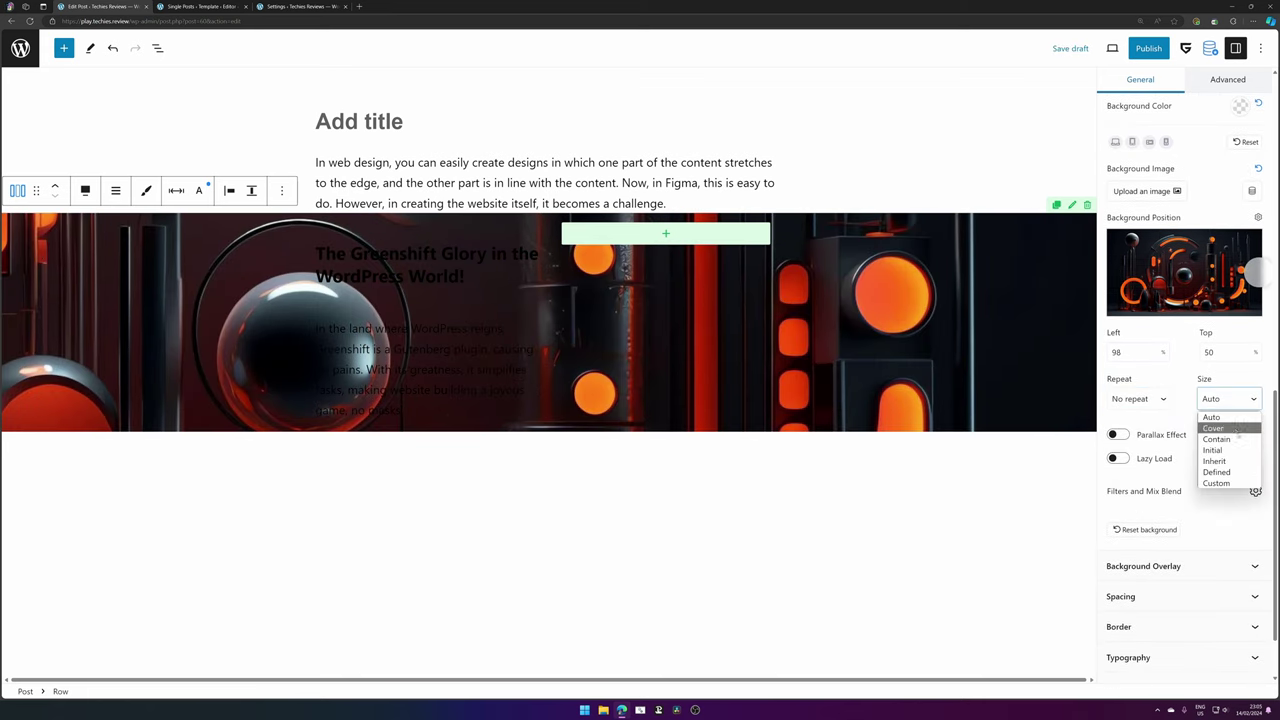
left_click(1219, 471)
left_click(1256, 443)
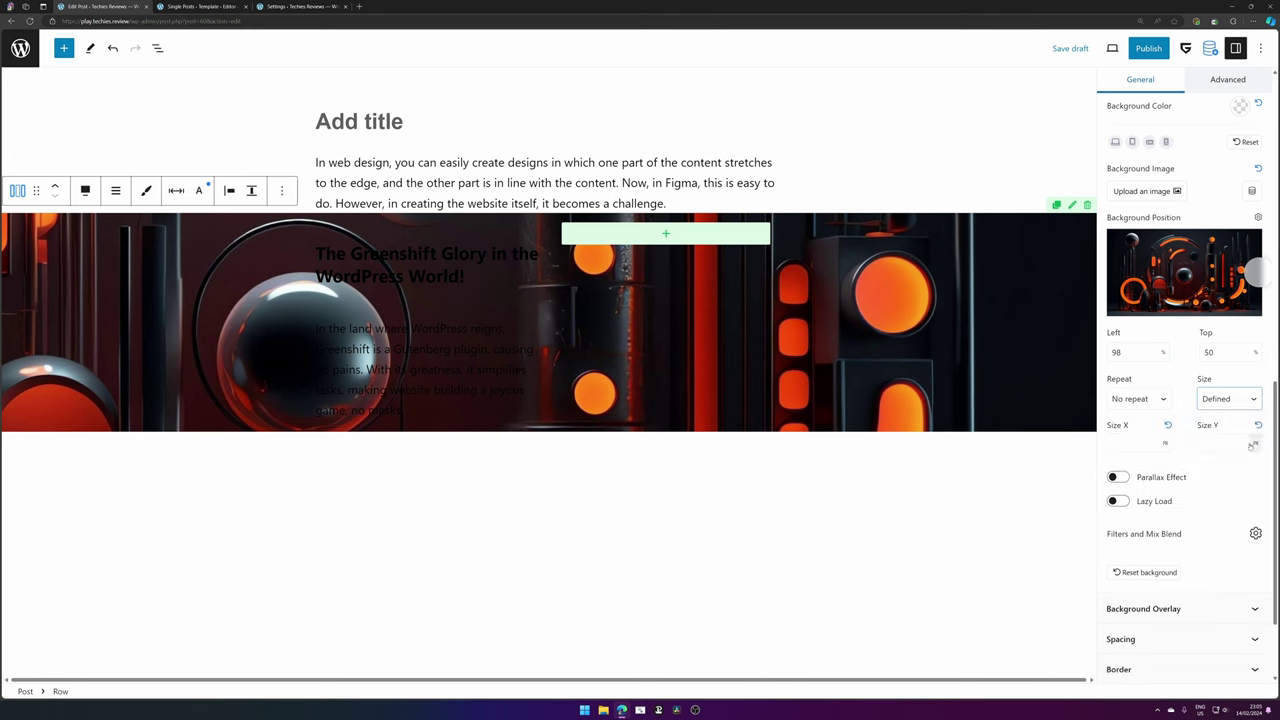
left_click(1257, 464)
type("50")
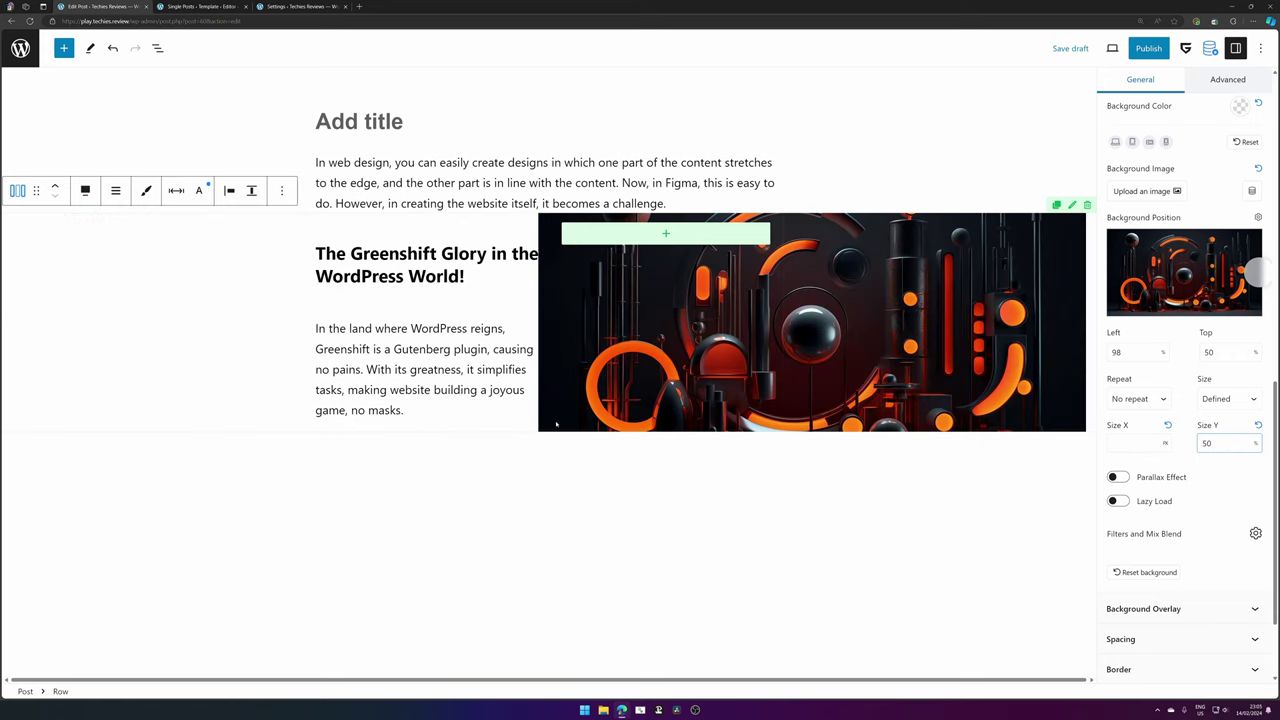
- Set the background image's left position to 100% so it reaches the screen edge
scroll(1180, 350, "down", 1)
double_click(1143, 296)
type("100")
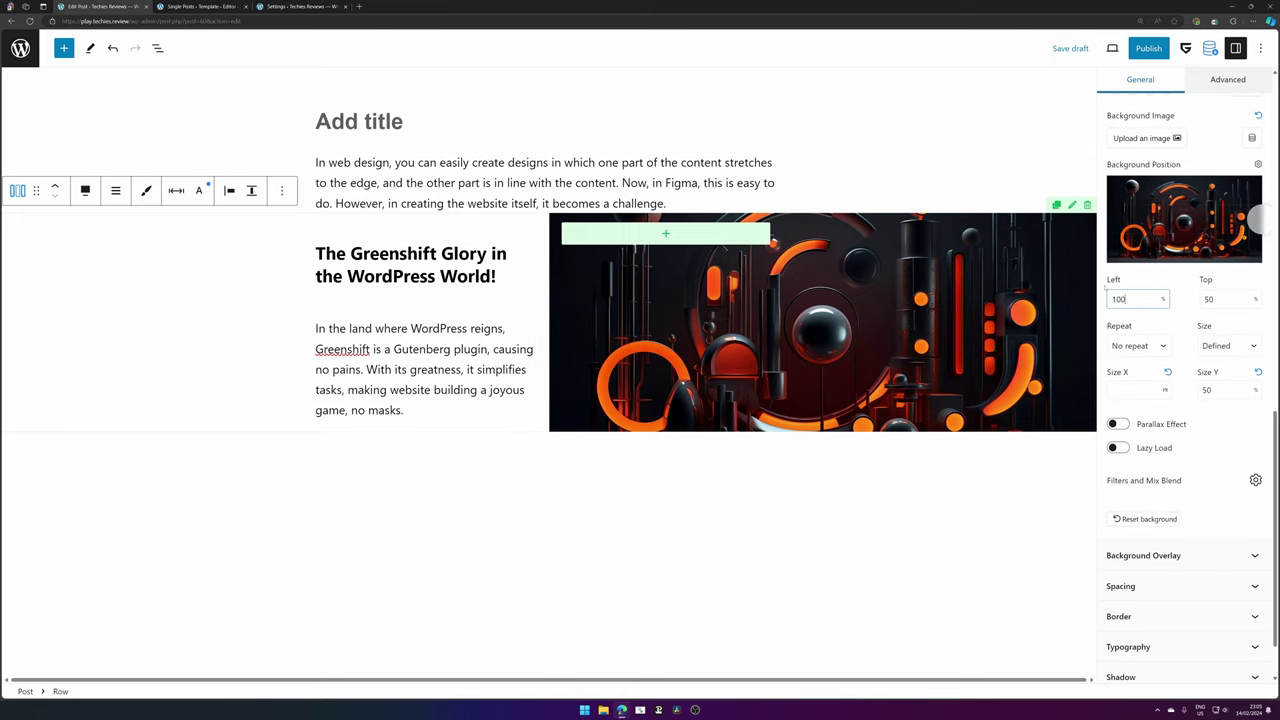
left_click(763, 486)
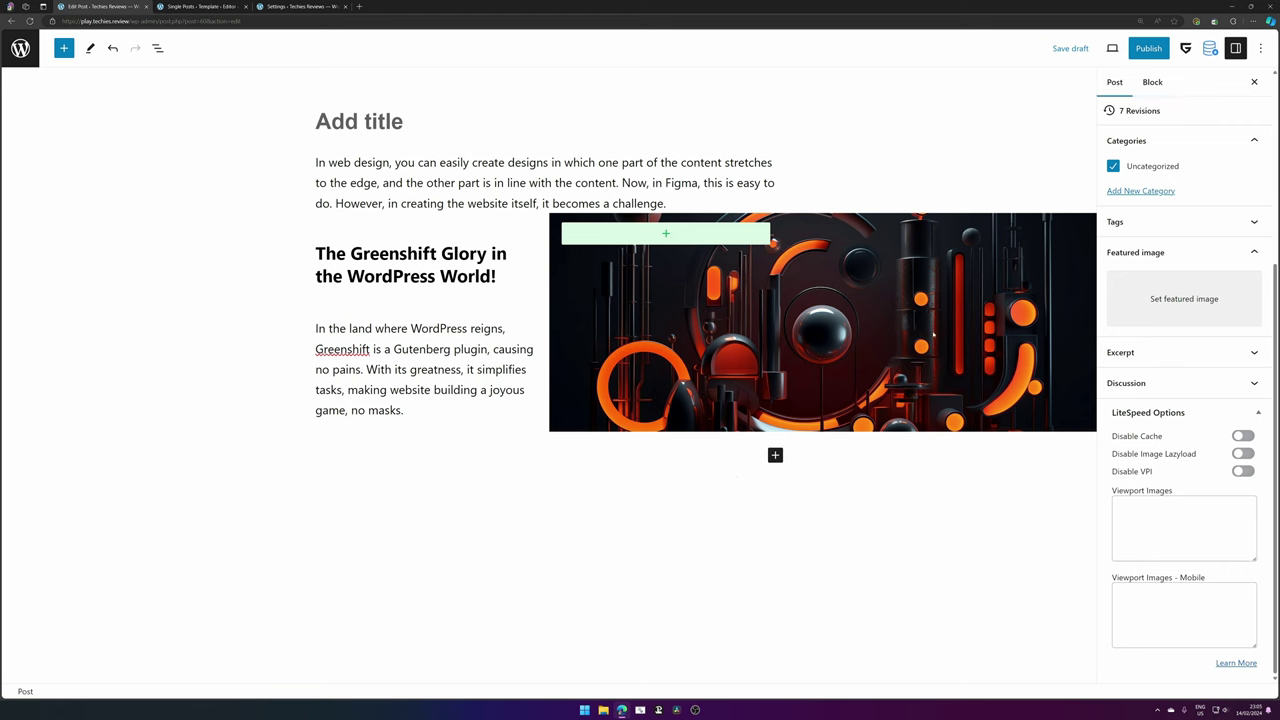
left_click(136, 225)
left_click(282, 190)
left_click(310, 291)
key("ctrl+z")
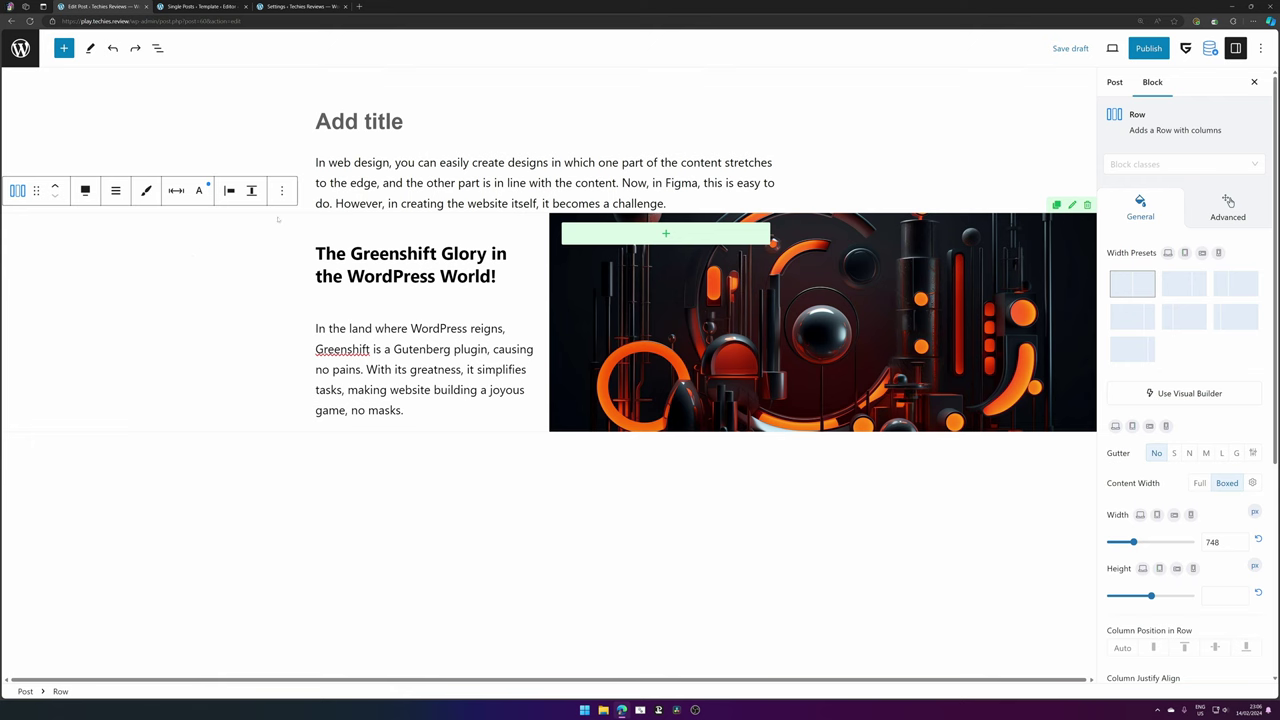
- Duplicate the row with the background image and reset the background of the copy
left_click(282, 190)
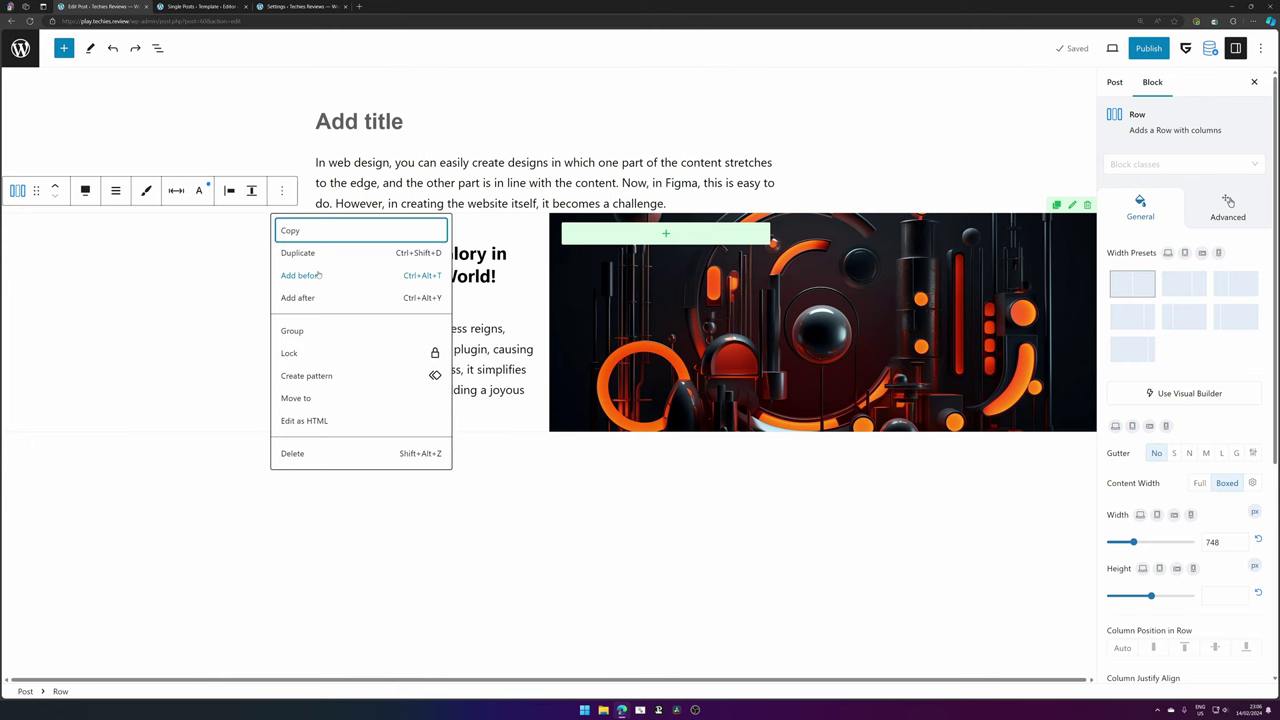
key("ctrl+shift+d")
scroll(1180, 400, "down", 3)
left_click(1150, 451)
scroll(1183, 483, "down", 3)
scroll(1183, 483, "down", 5)
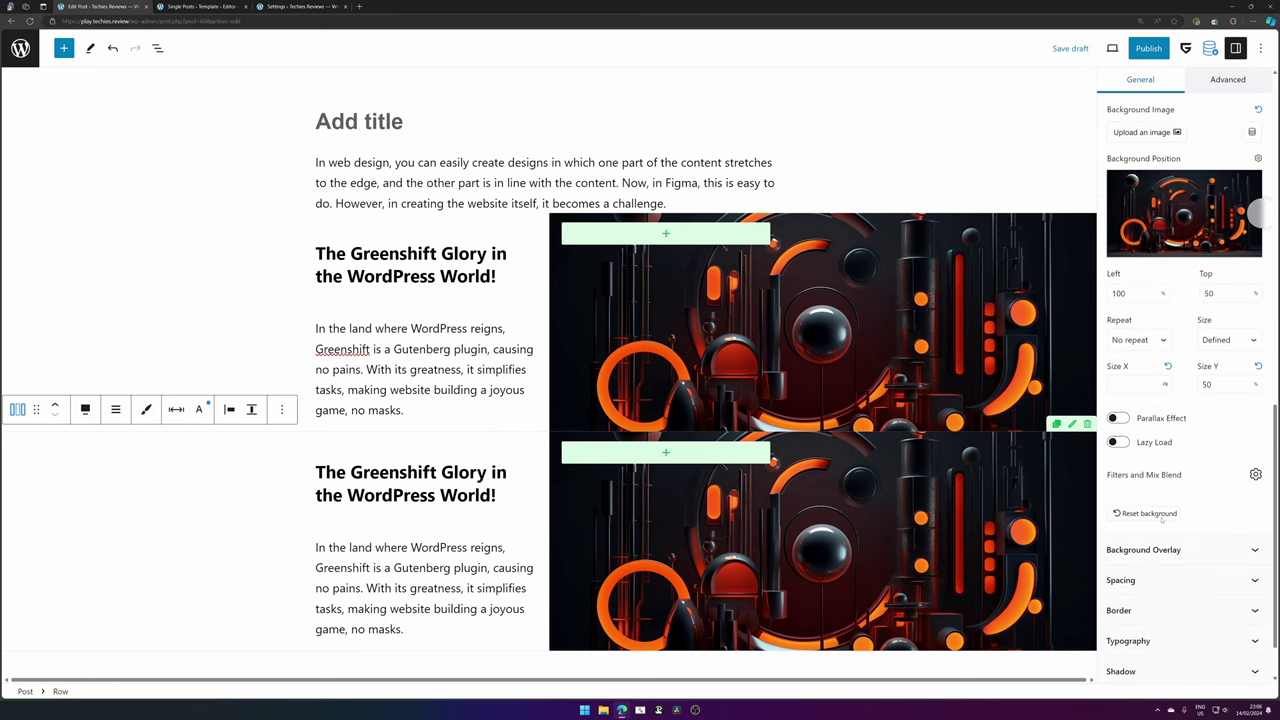
left_click(1165, 468)
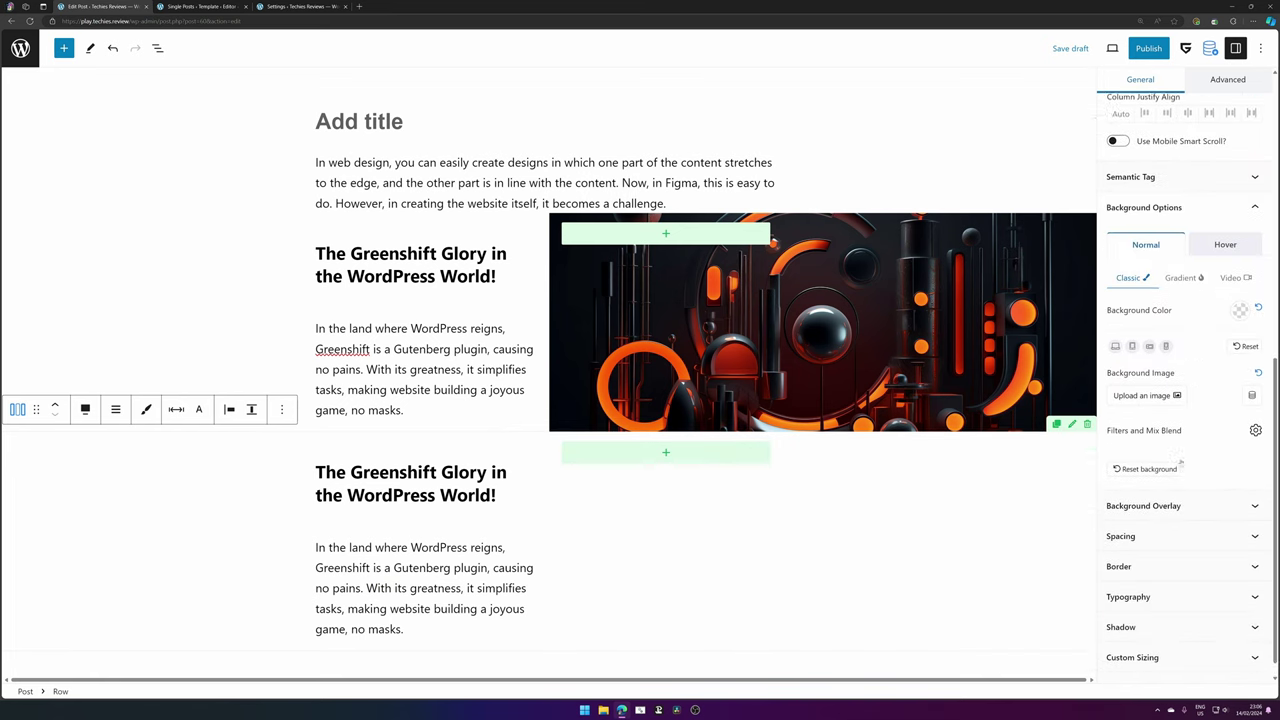
- Give the copied row a gradient background and make its first colour stop fully transparent
left_click(1183, 258)
left_click(1121, 297)
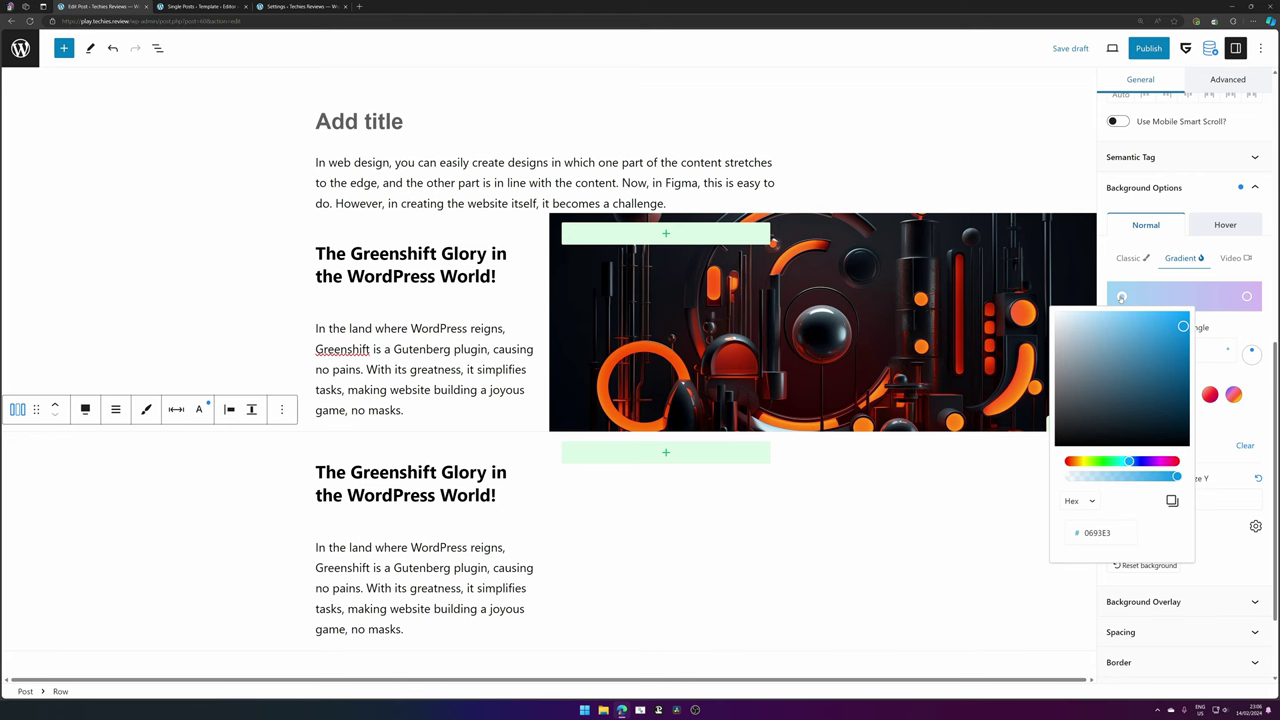
left_click_drag(1167, 461, 1268, 463)
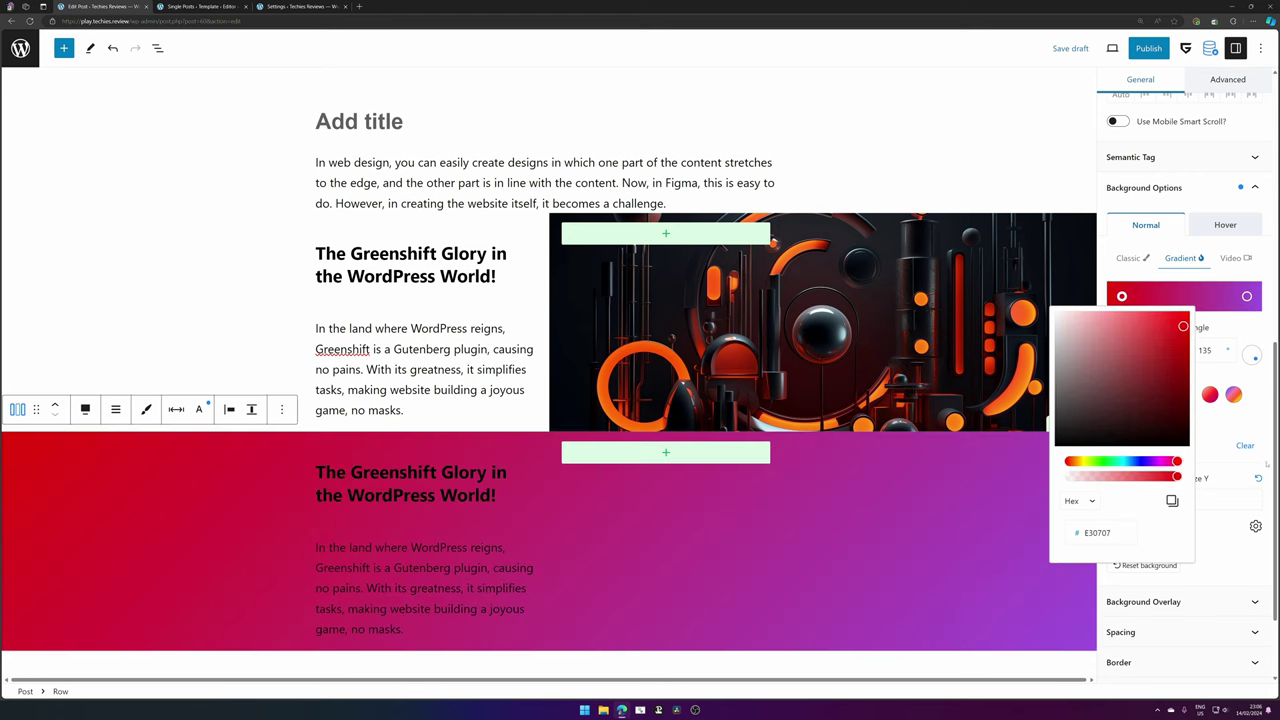
left_click_drag(1159, 367, 1209, 277)
left_click_drag(1177, 477, 897, 495)
- Set the gradient's second colour stop to red, FF0000
left_click(1247, 296)
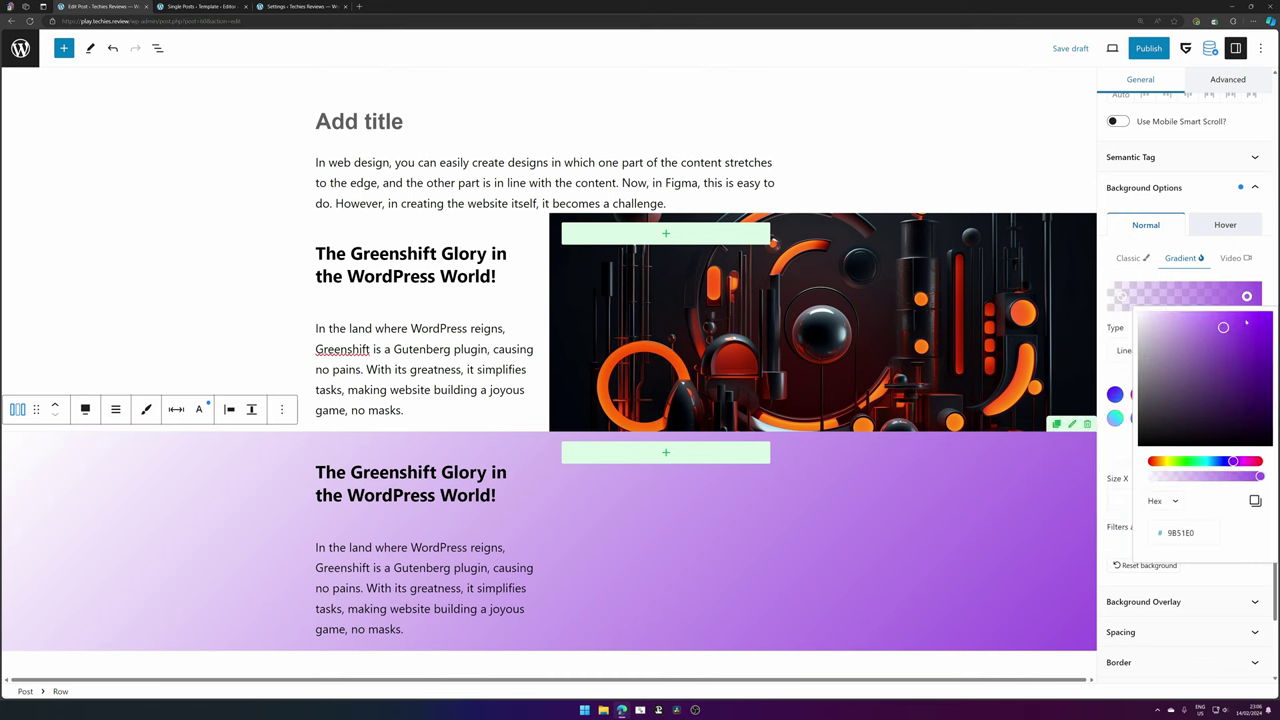
left_click_drag(1245, 383, 1268, 313)
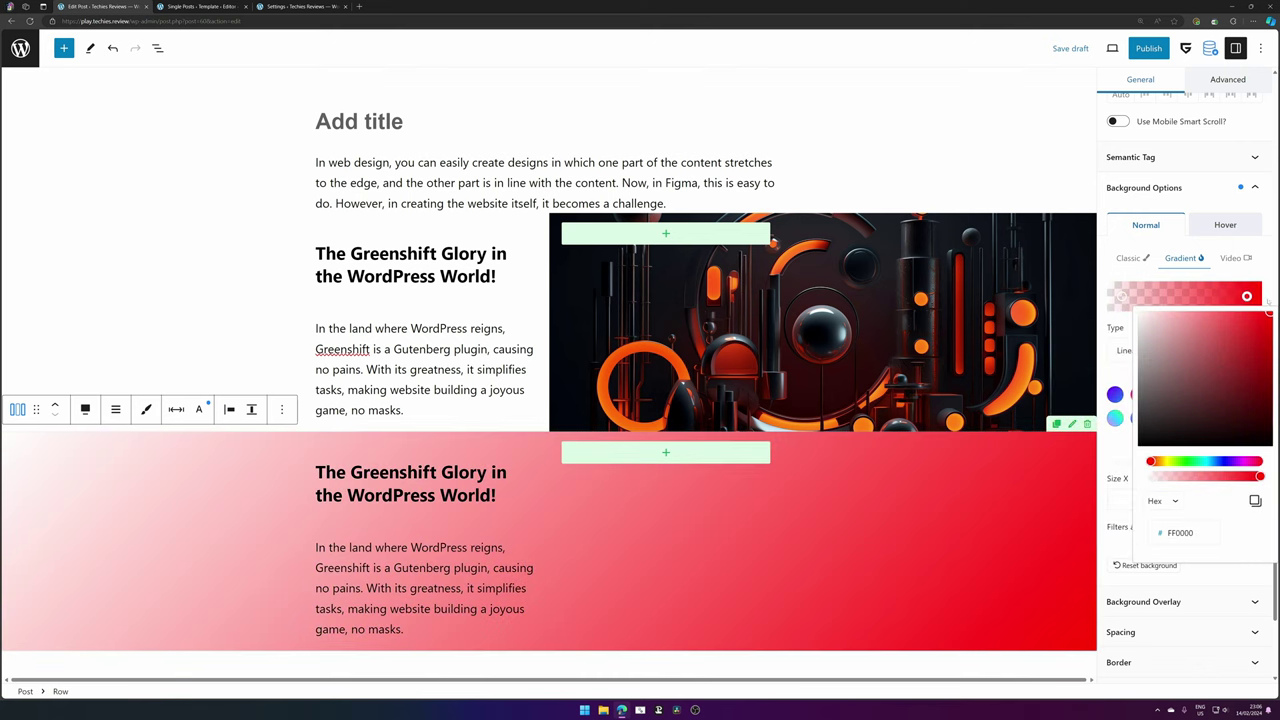
left_click(1150, 279)
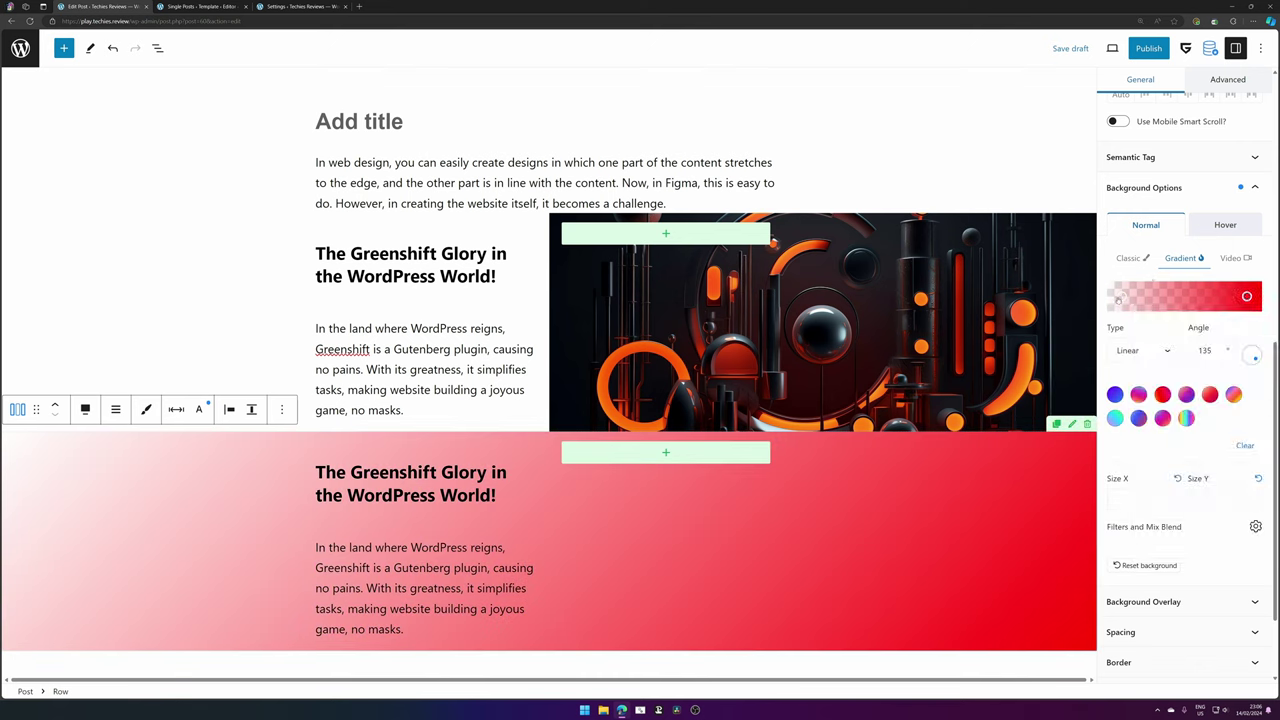
- Move both colour stops together at the gradient's midpoint and set the linear angle to 90 degrees
left_click_drag(1119, 298, 1170, 300)
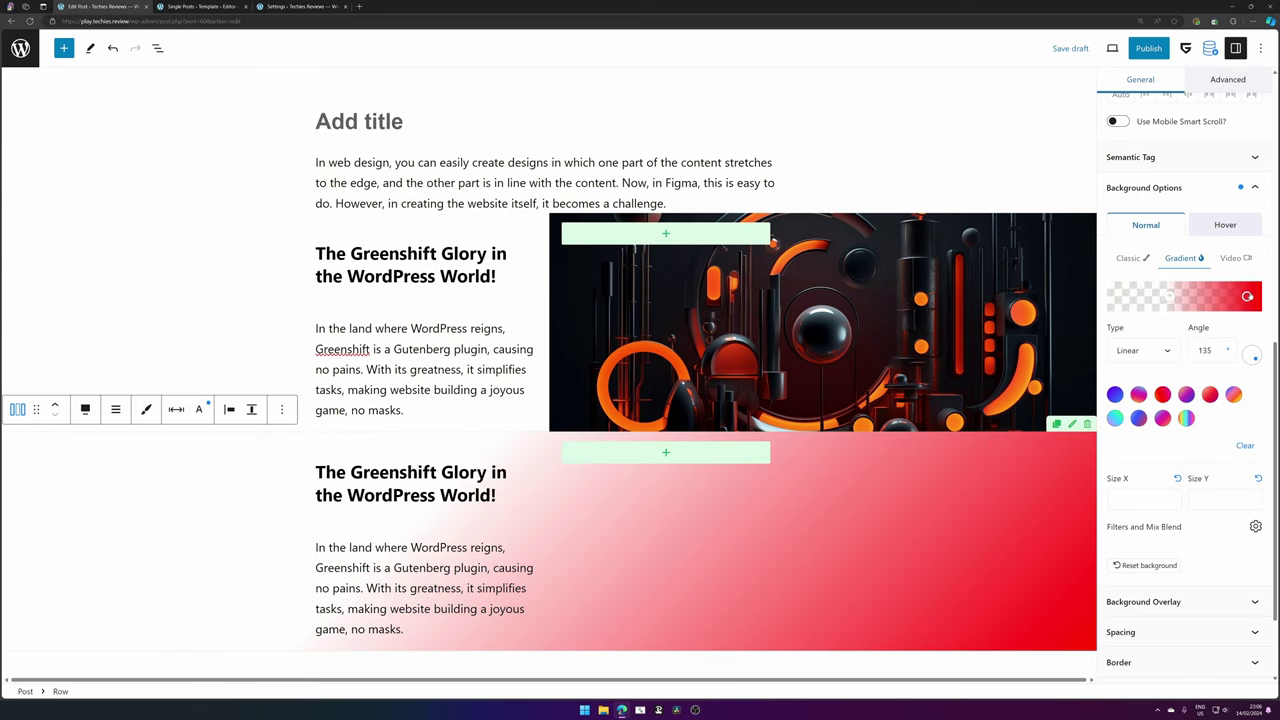
left_click_drag(1247, 296, 1181, 298)
left_click_drag(1255, 358, 1257, 354)
mouse_move(1180, 297)
left_mouse_down()
mouse_move(1204, 297)
mouse_move(1185, 298)
left_mouse_up()
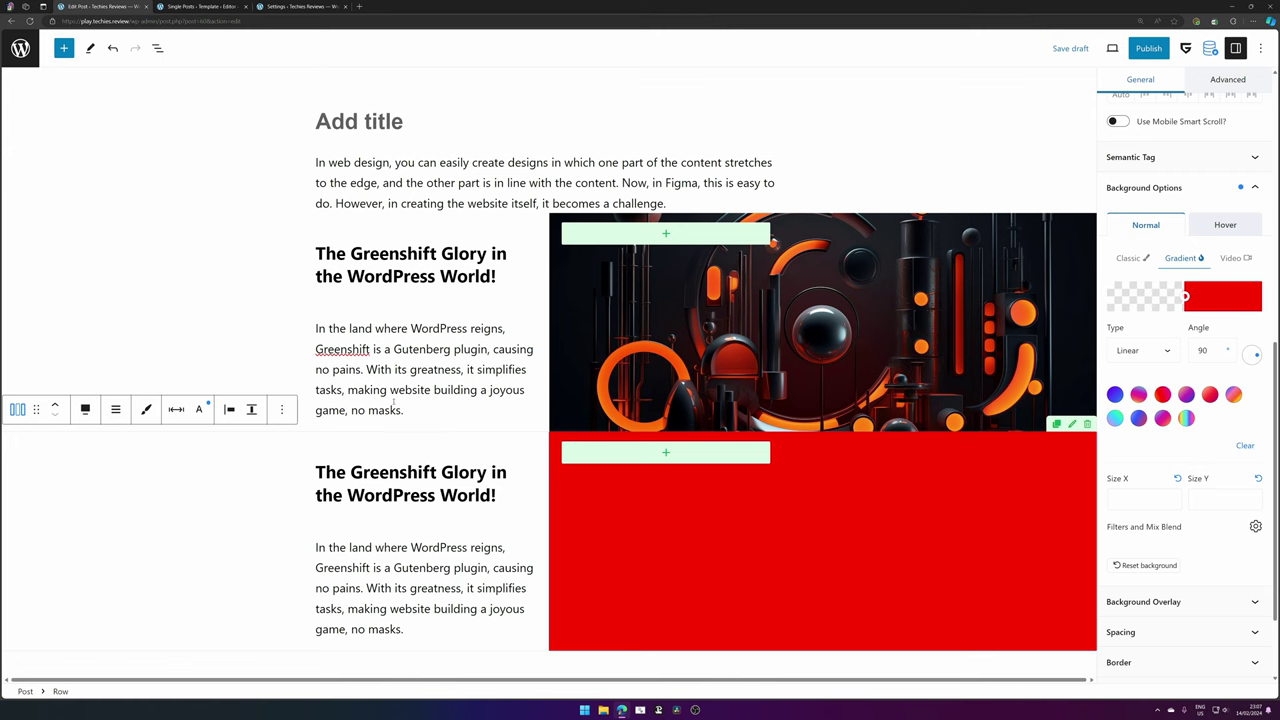
- Duplicate the red gradient row and open the new copy's background options
left_click(282, 409)
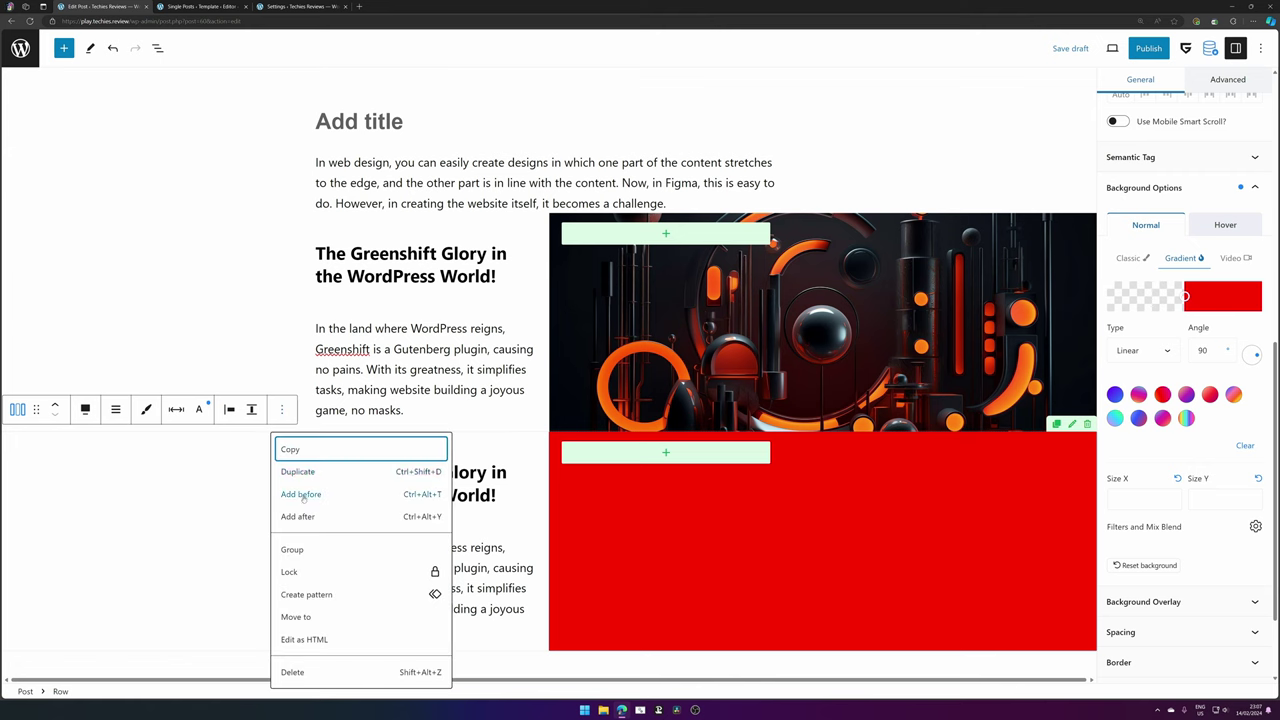
left_click(327, 472)
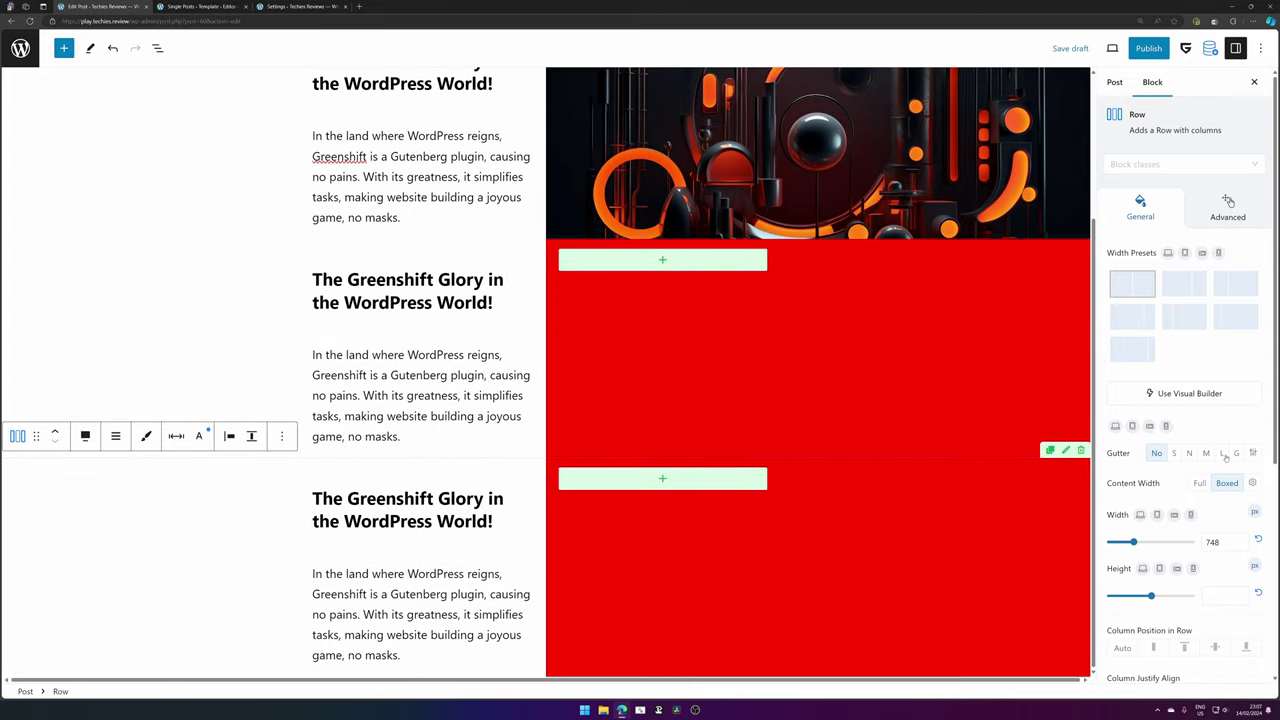
scroll(1180, 450, "down", 4)
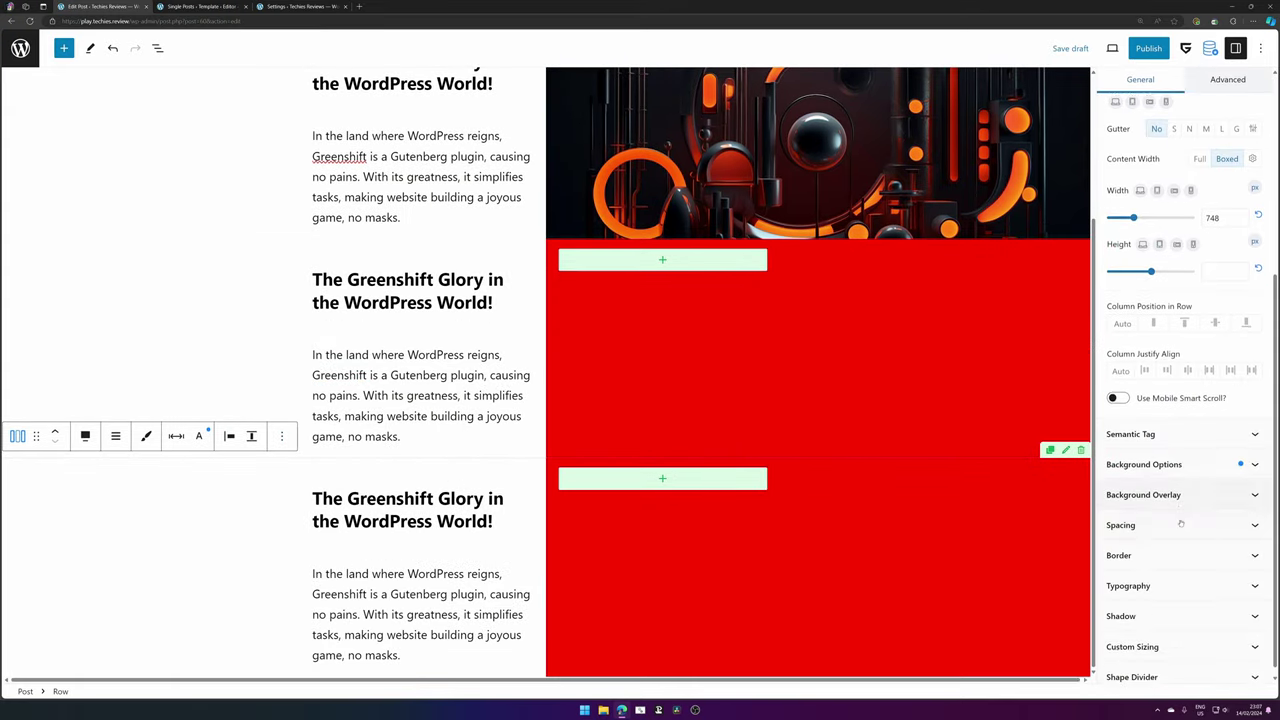
left_click(1170, 455)
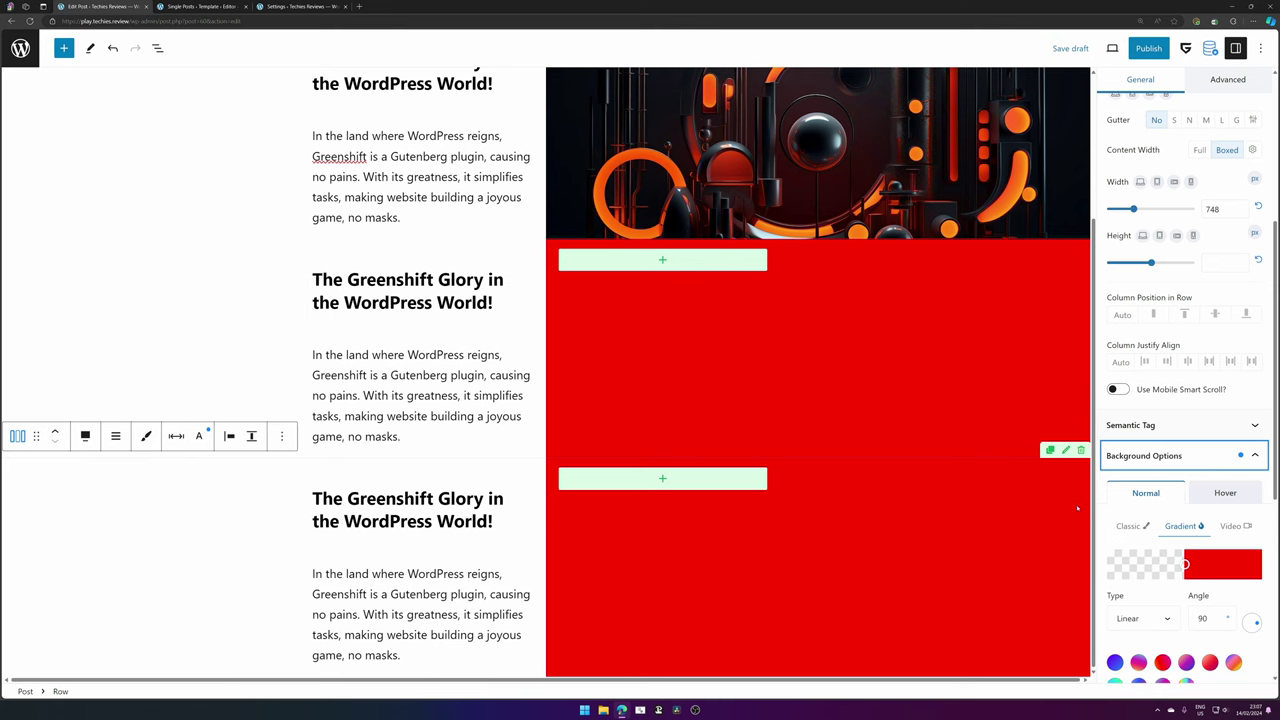
- Set the third row's content width to Full
left_click(85, 436)
left_click(400, 508)
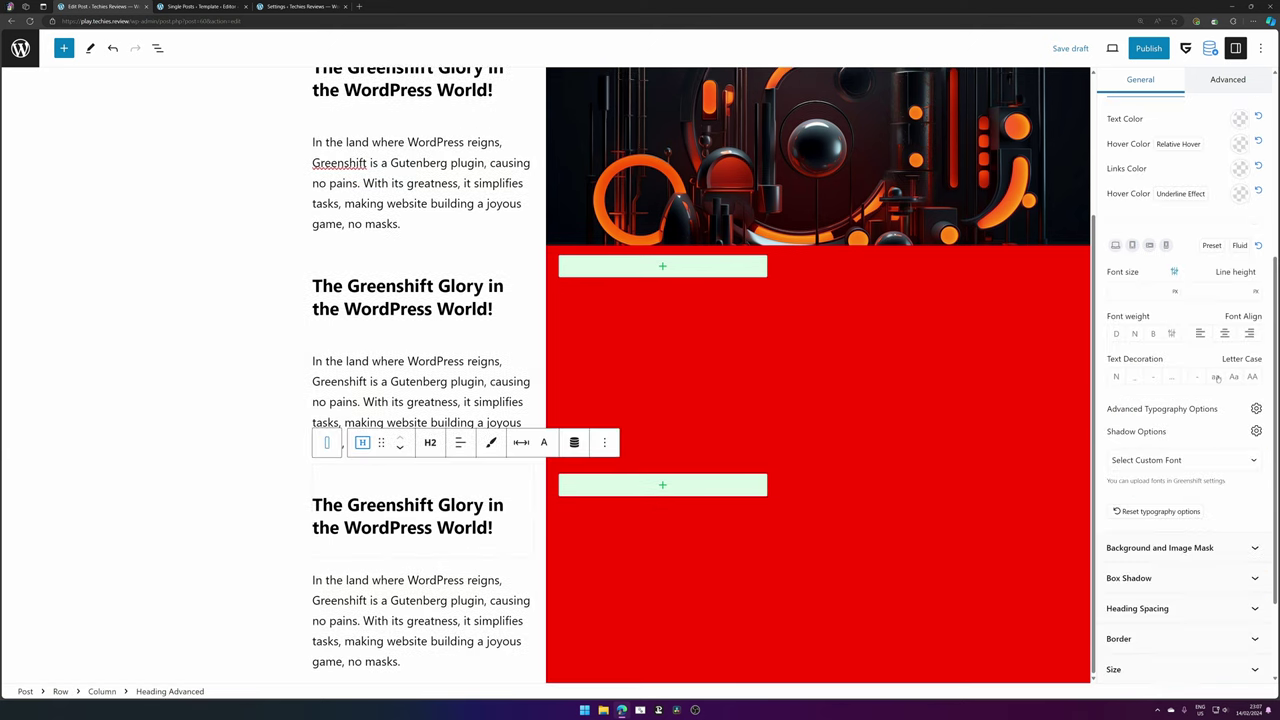
scroll(1200, 345, "up", 5)
left_click(1011, 297)
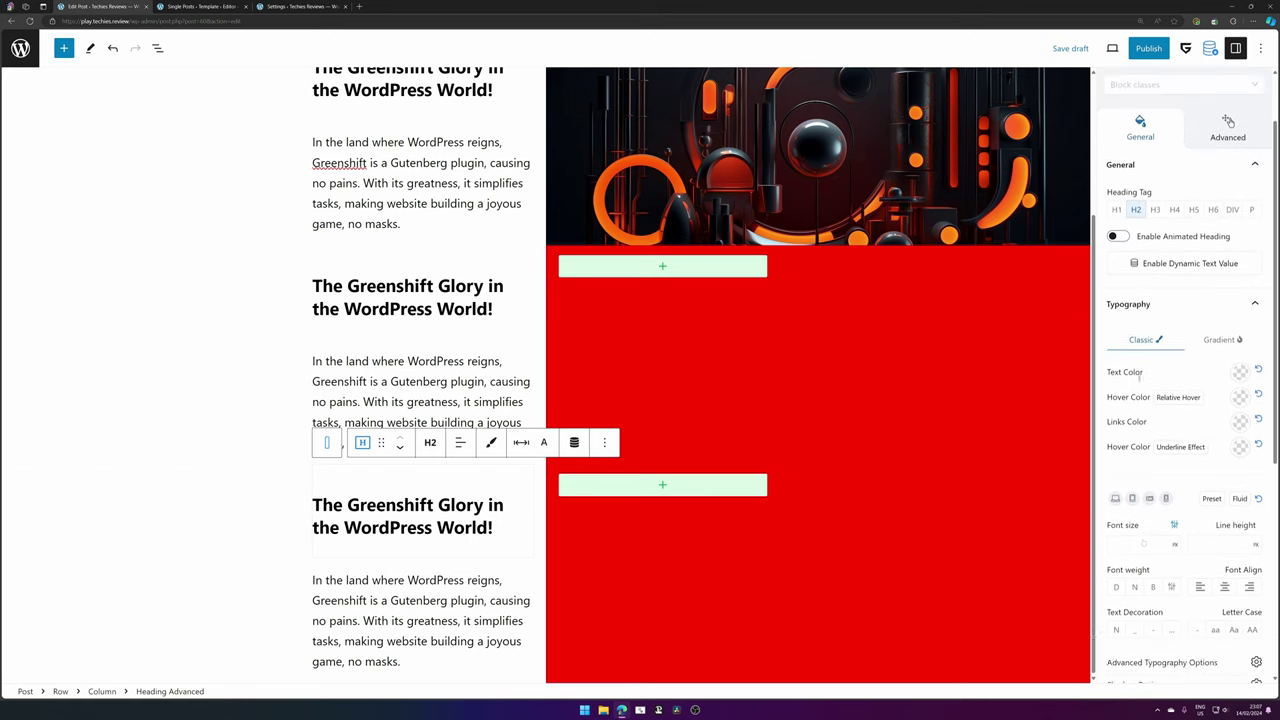
left_click(1199, 483)
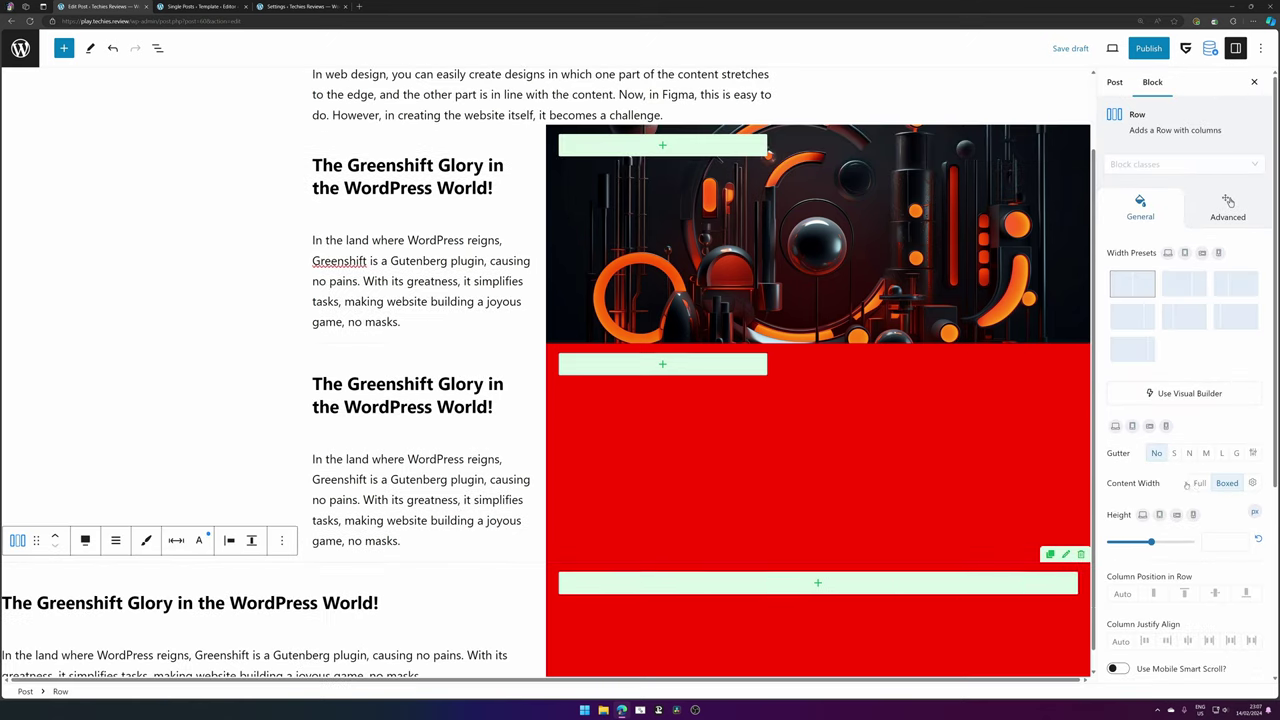
- Select the third row and reset its background to remove the red gradient
left_click(732, 509)
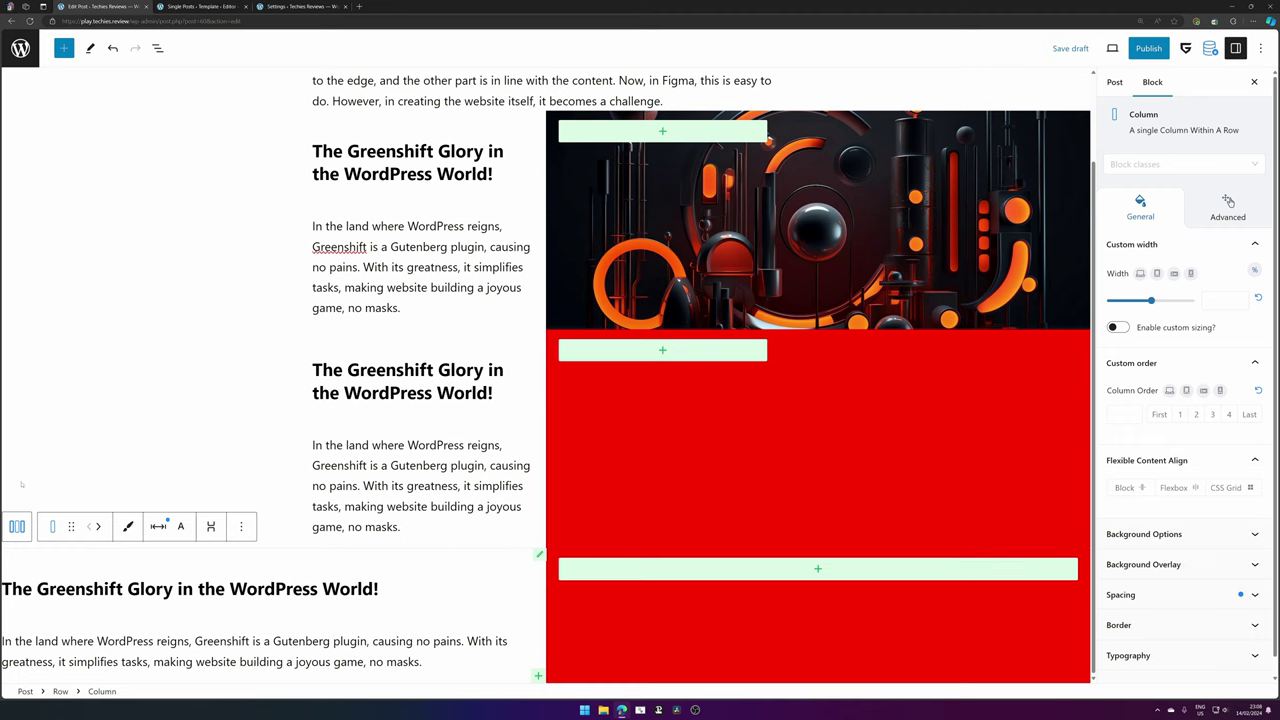
left_click(1060, 620)
scroll(1194, 450, "down", 5)
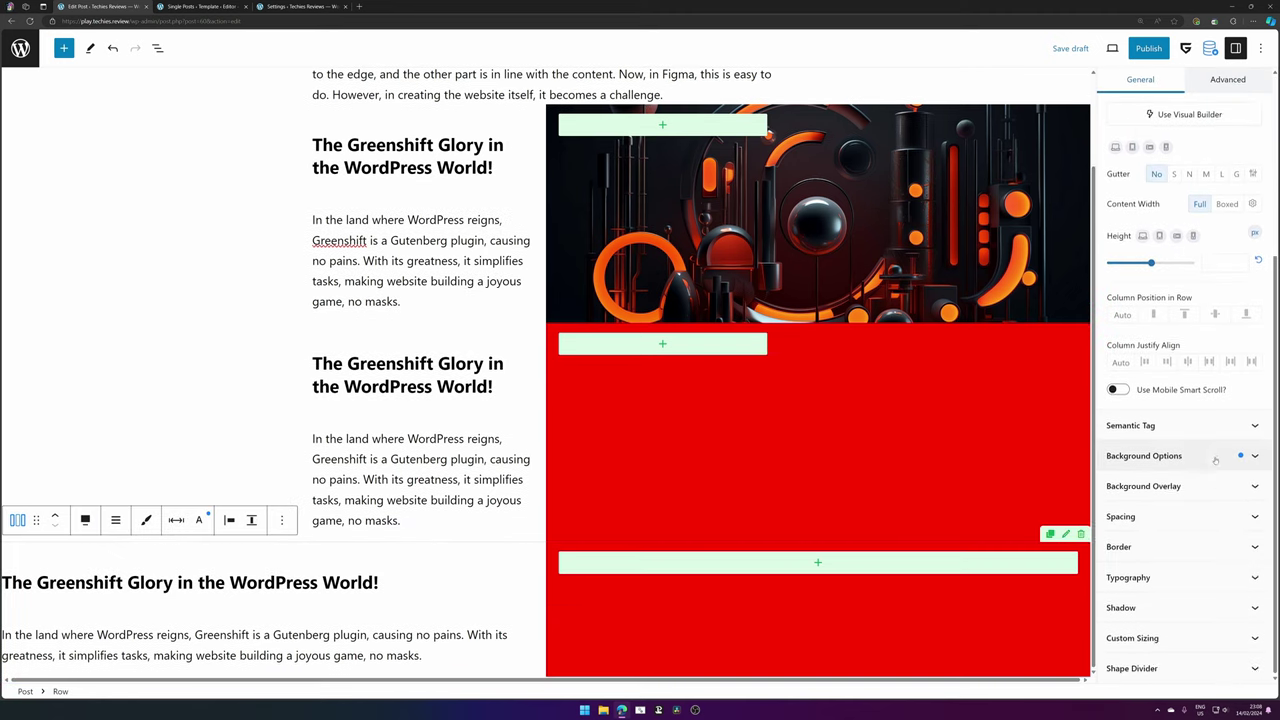
left_click(1194, 466)
left_click(1148, 450)
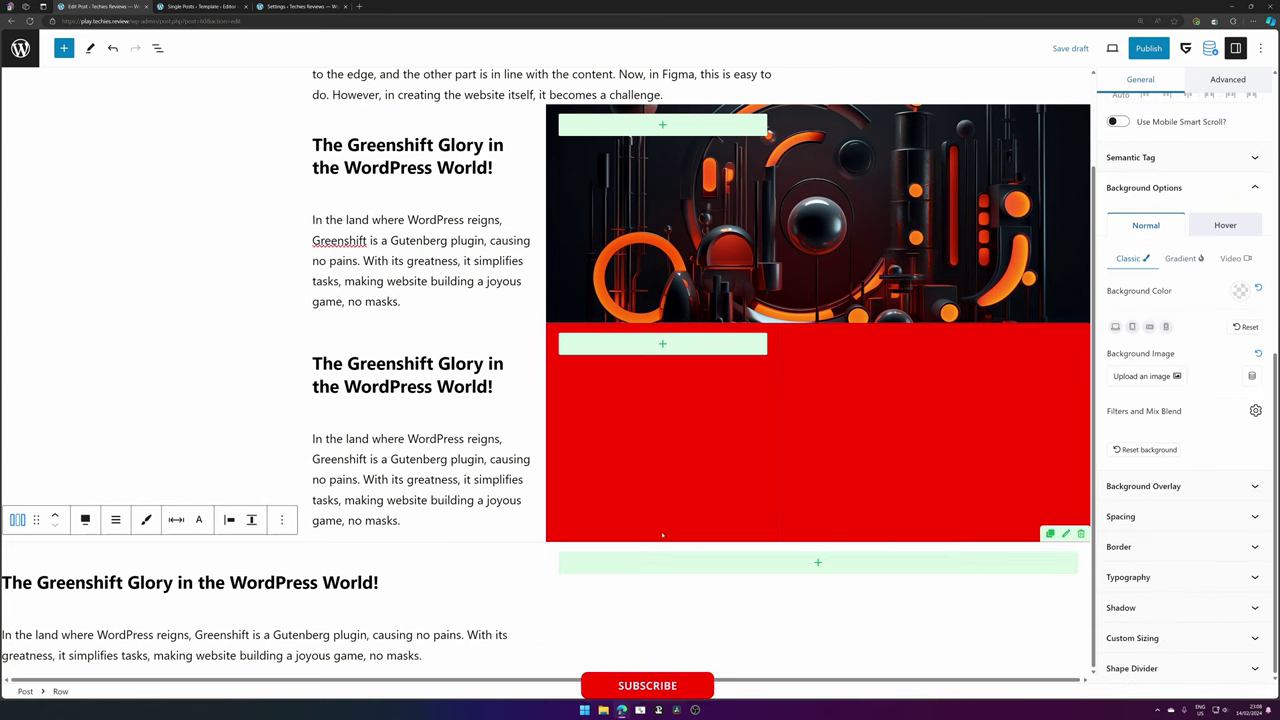
- Insert an image block in the third row's empty column and fill it with Image_AI__47-scaled from the media library
left_click(720, 545)
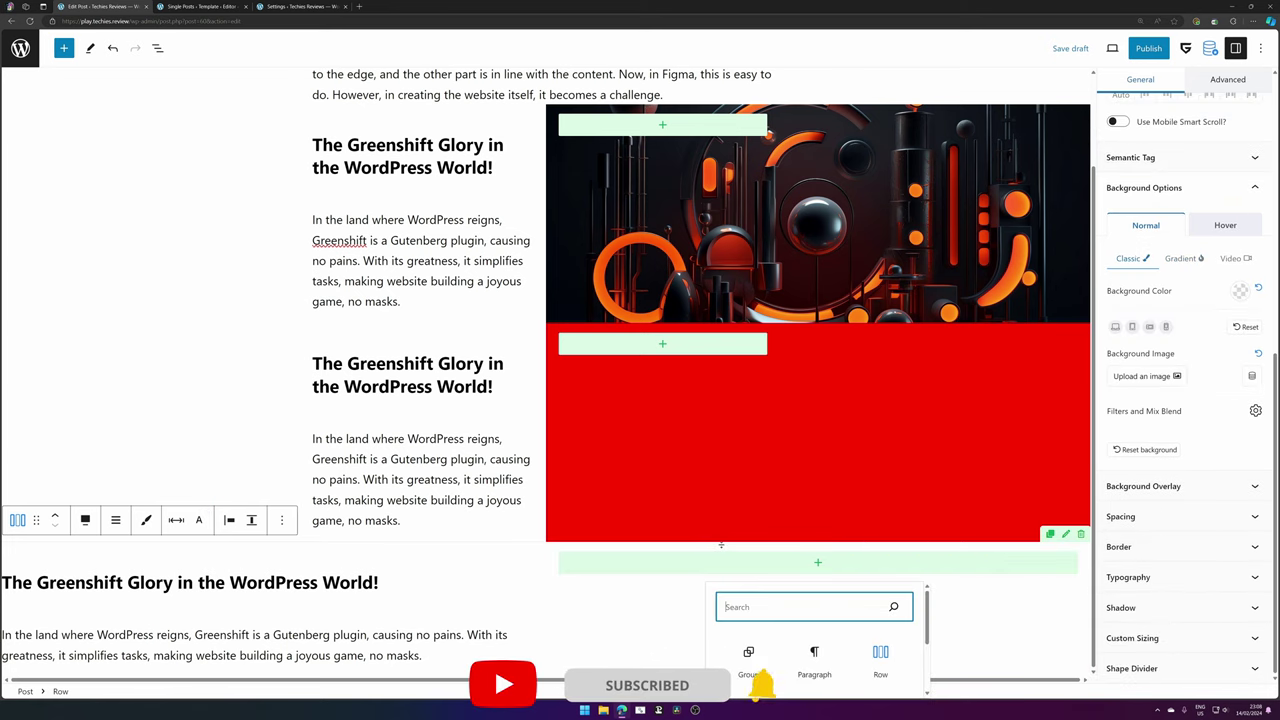
type("/image")
left_click(790, 630)
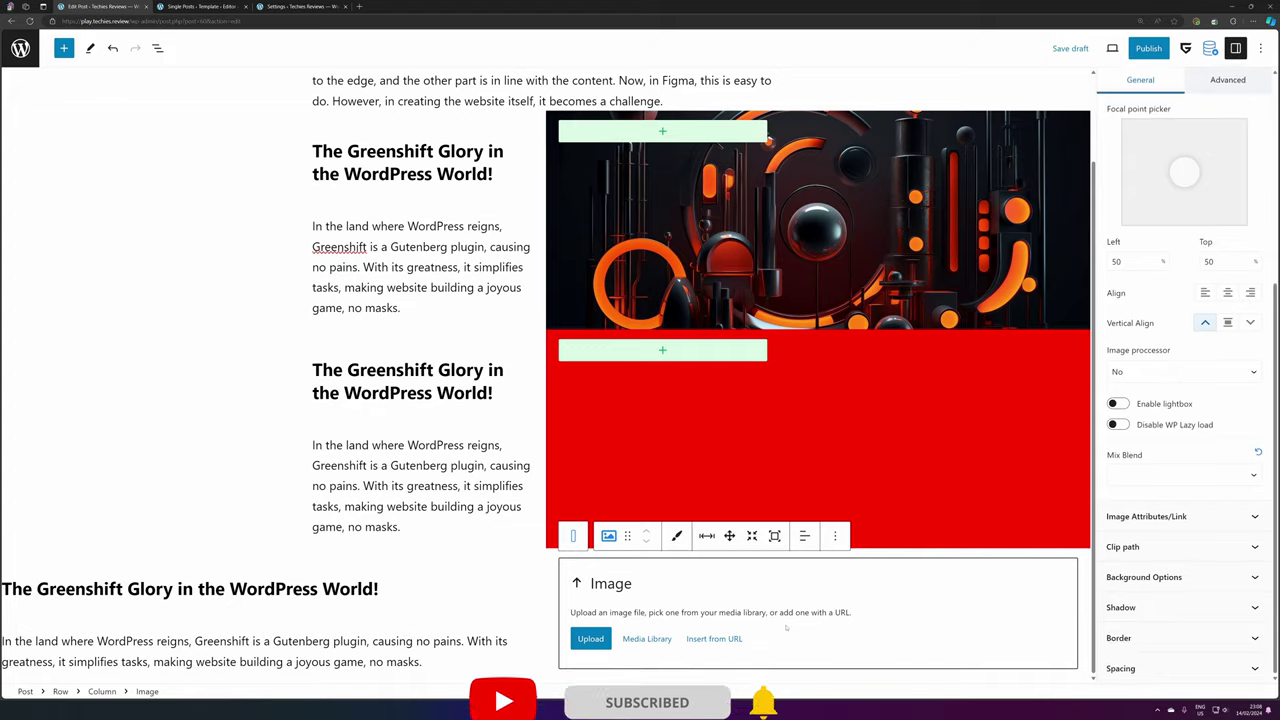
left_click(652, 637)
left_click(46, 196)
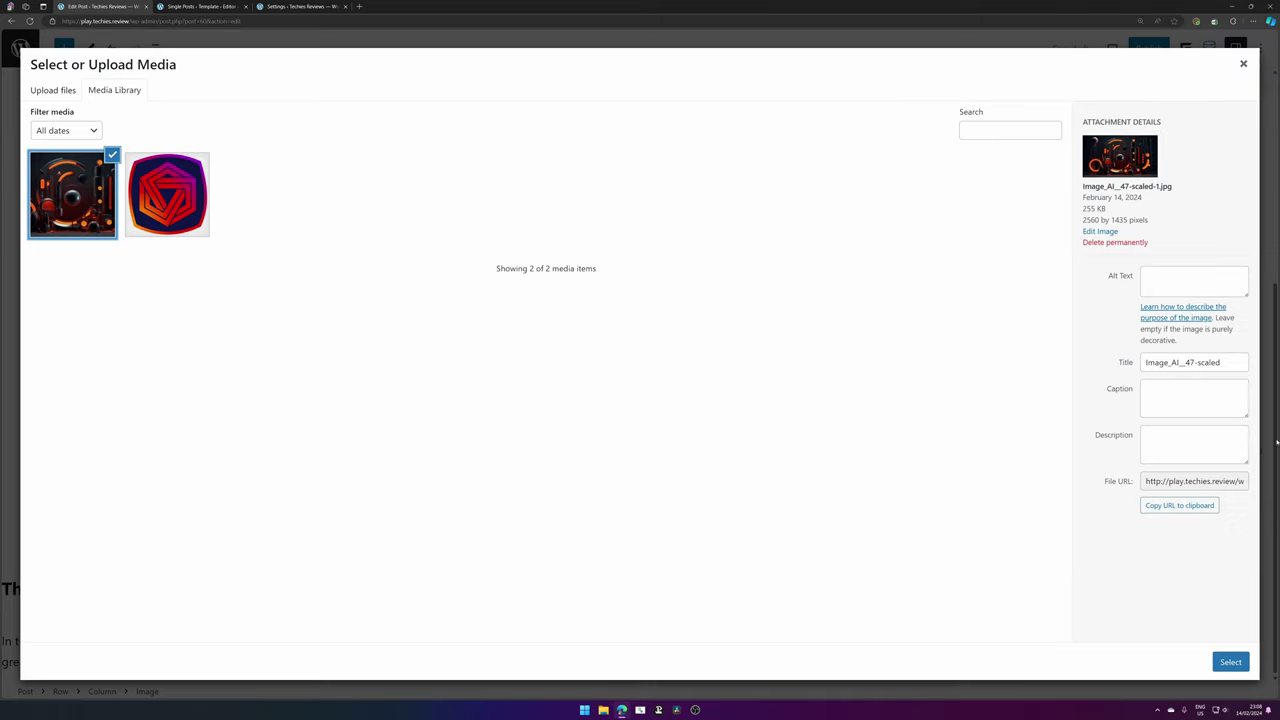
left_click(1229, 662)
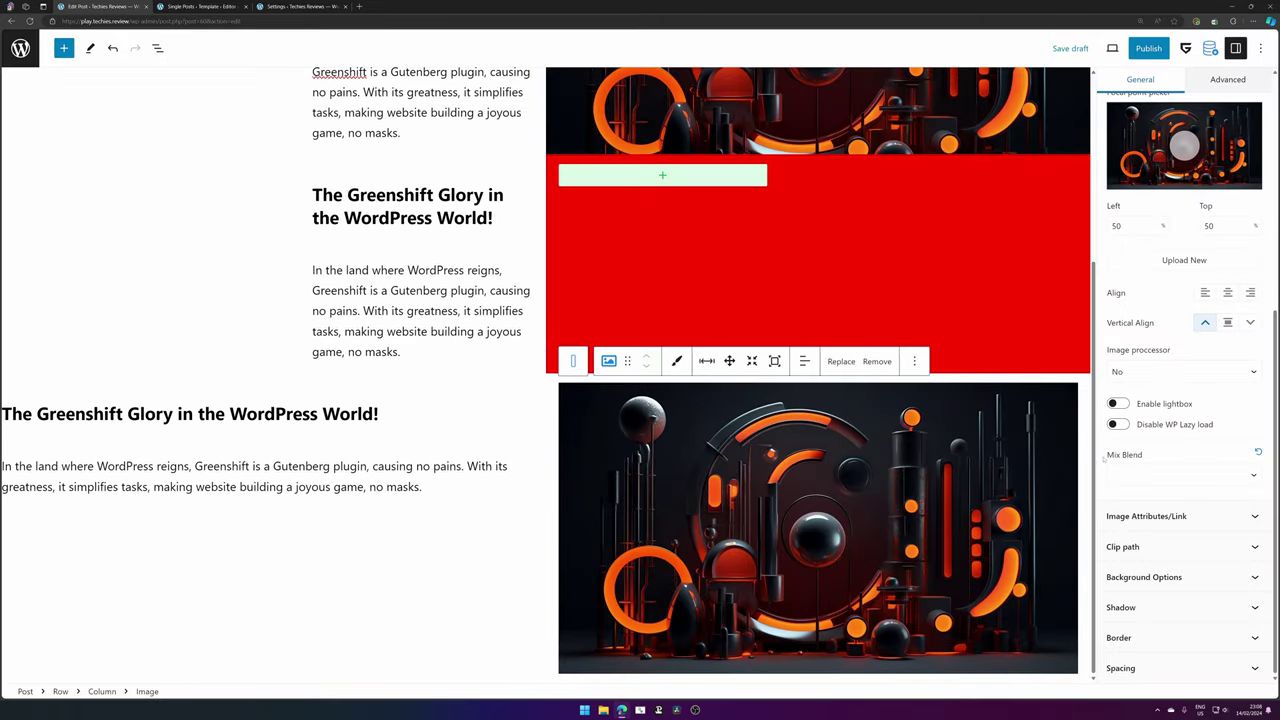
- Set the right margin of the third row's image to -17 px
left_click(730, 361)
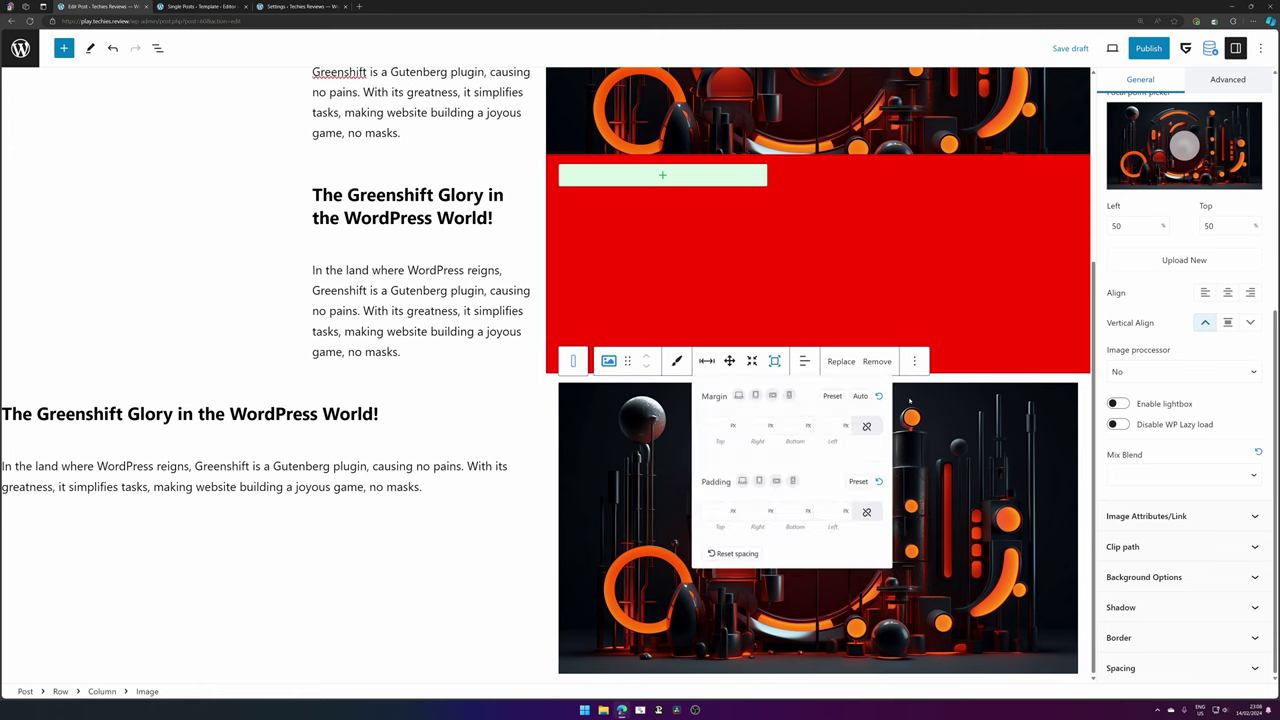
left_click(760, 428)
type("-17")
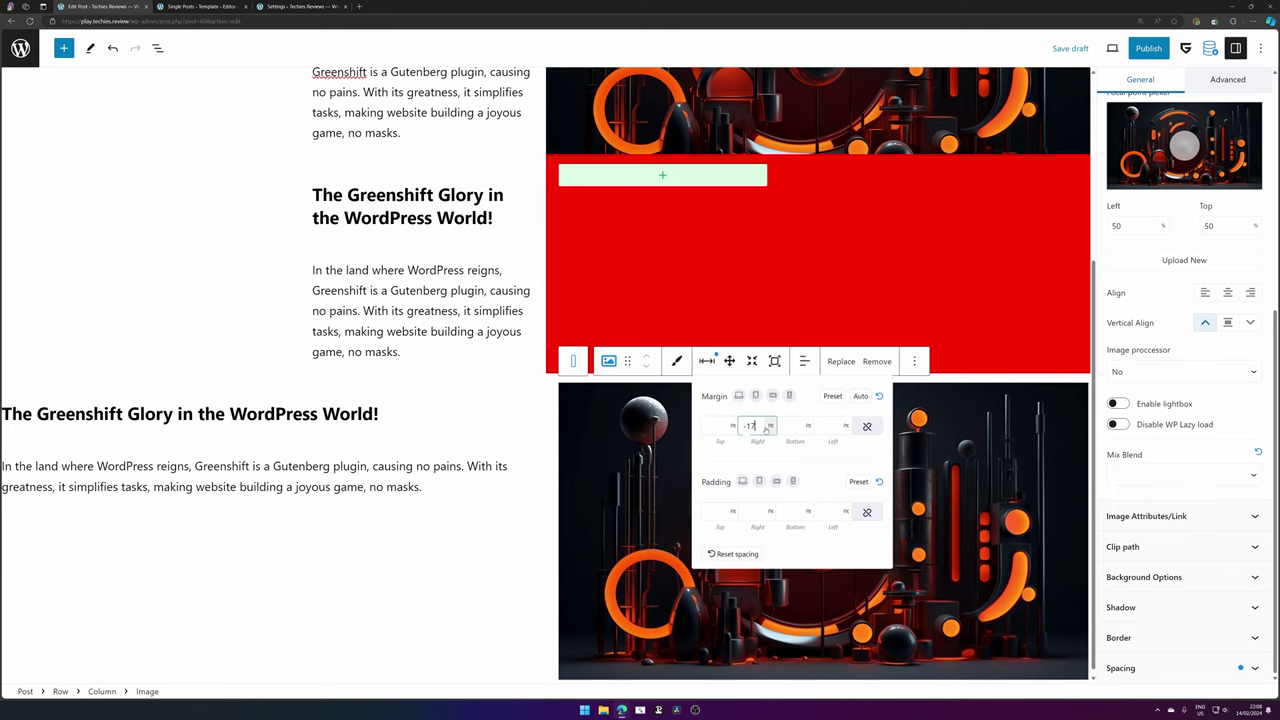
left_click(1093, 480)
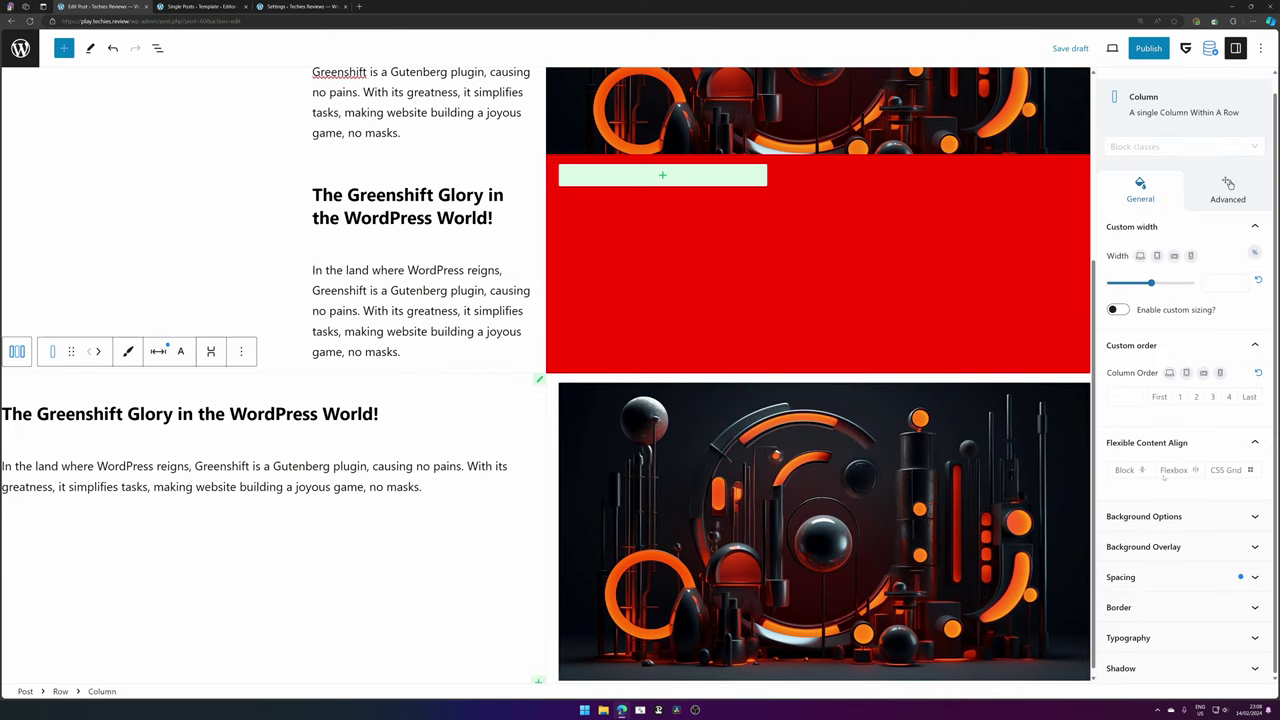
- Select the third row and add a new paragraph block after it
left_click(17, 351)
left_click(277, 337)
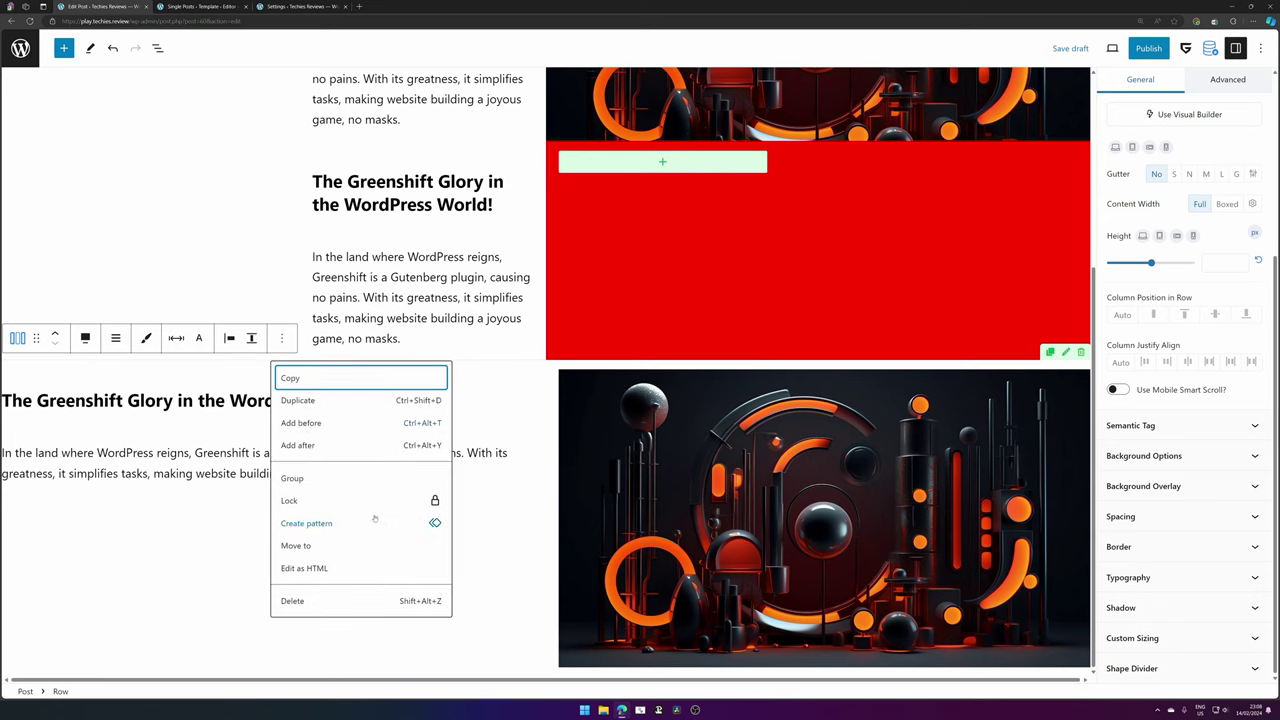
left_click(335, 443)
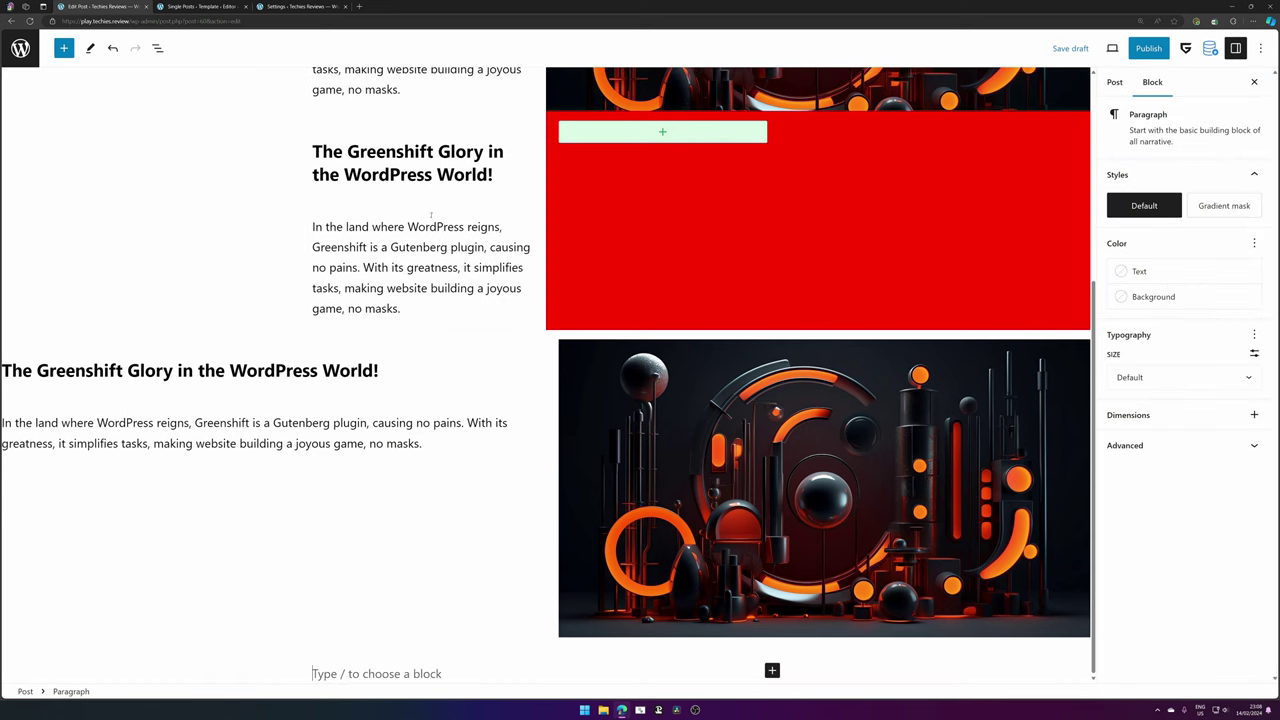
- Copy the first row with the image background and place the copy below the third row
left_click(474, 355)
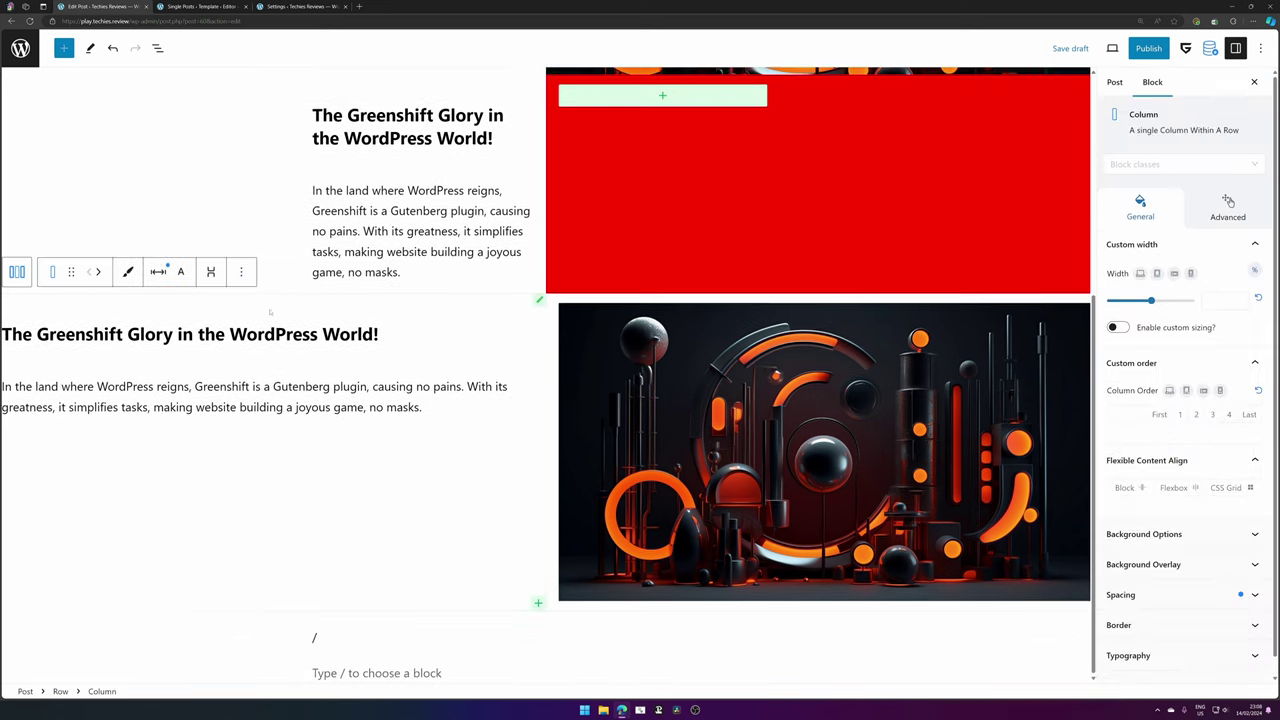
scroll(260, 275, "up", 2)
left_click(295, 281)
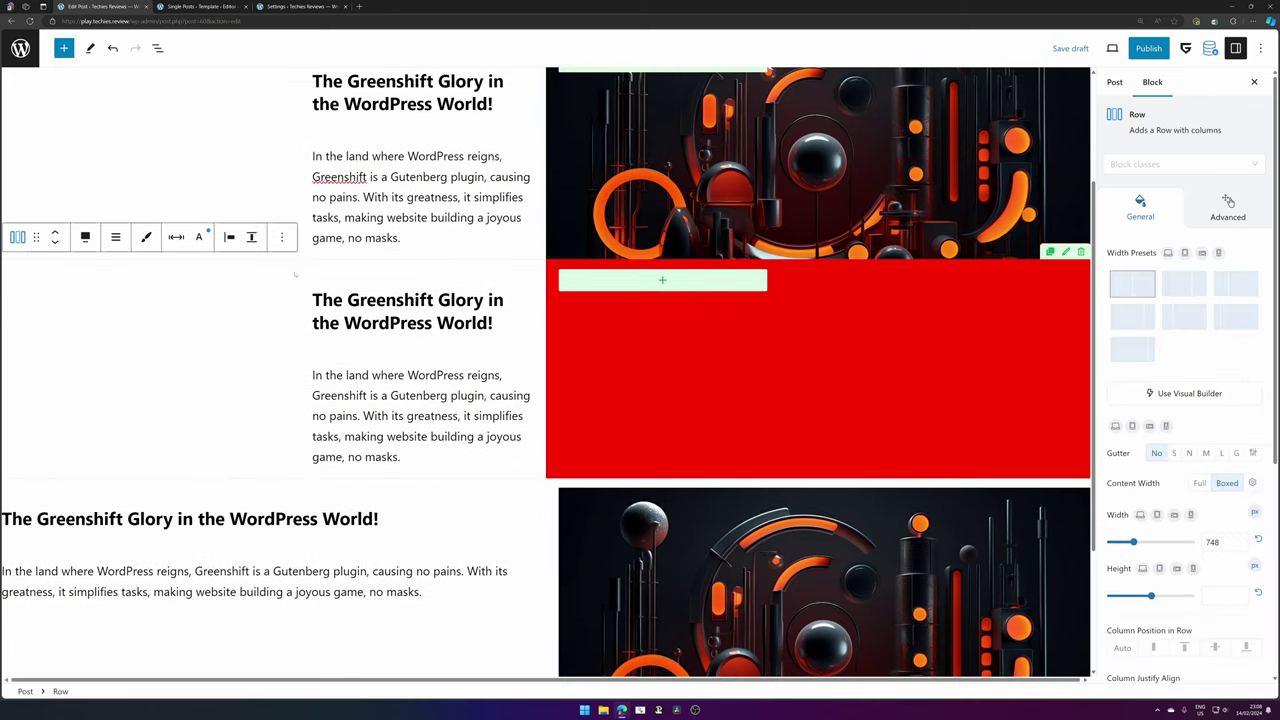
left_click(283, 237)
scroll(320, 180, "up", 1)
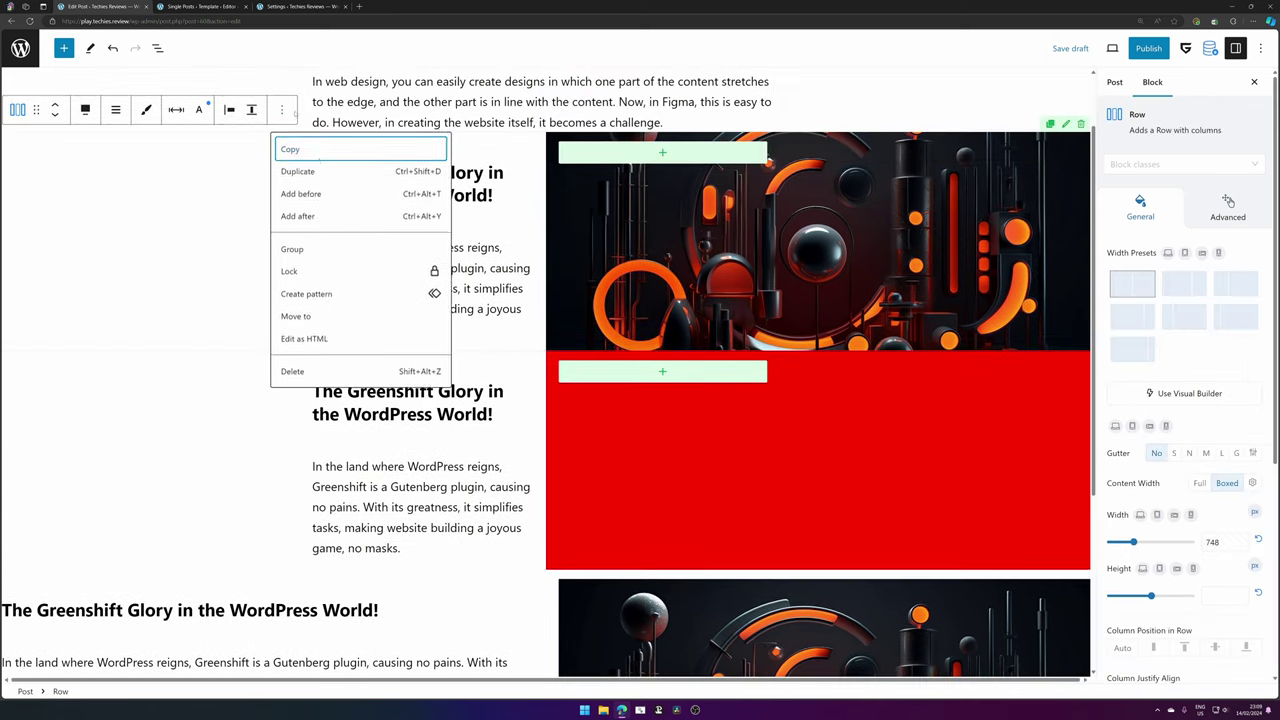
left_click(322, 177)
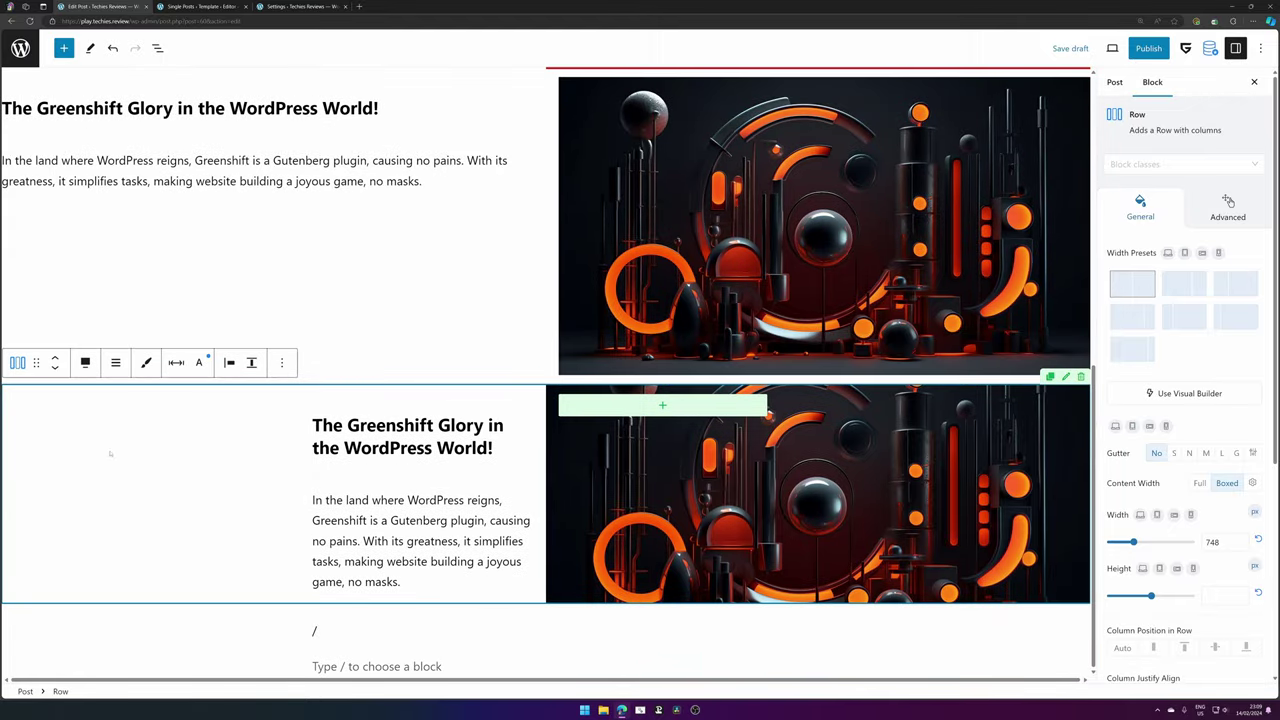
- Reset the background of the copied fourth row to remove its background image
scroll(1190, 400, "down", 3)
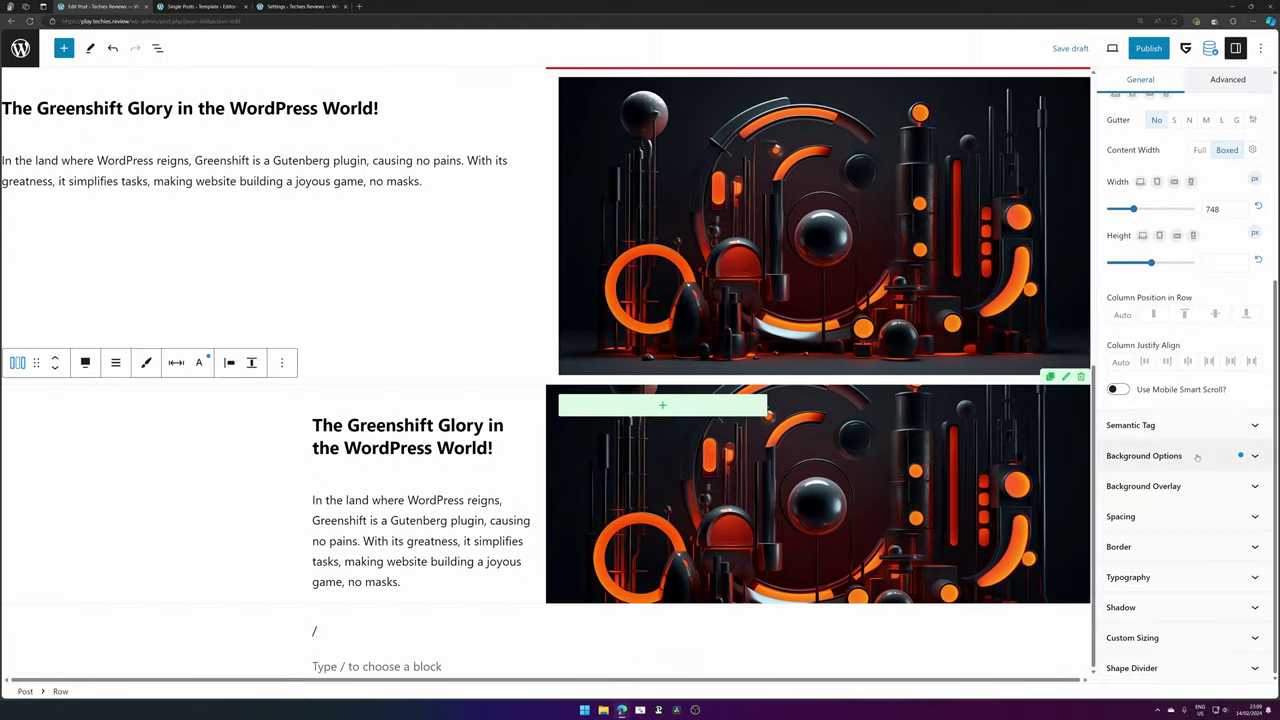
left_click(1150, 403)
scroll(1200, 449, "down", 2)
scroll(1200, 449, "down", 2)
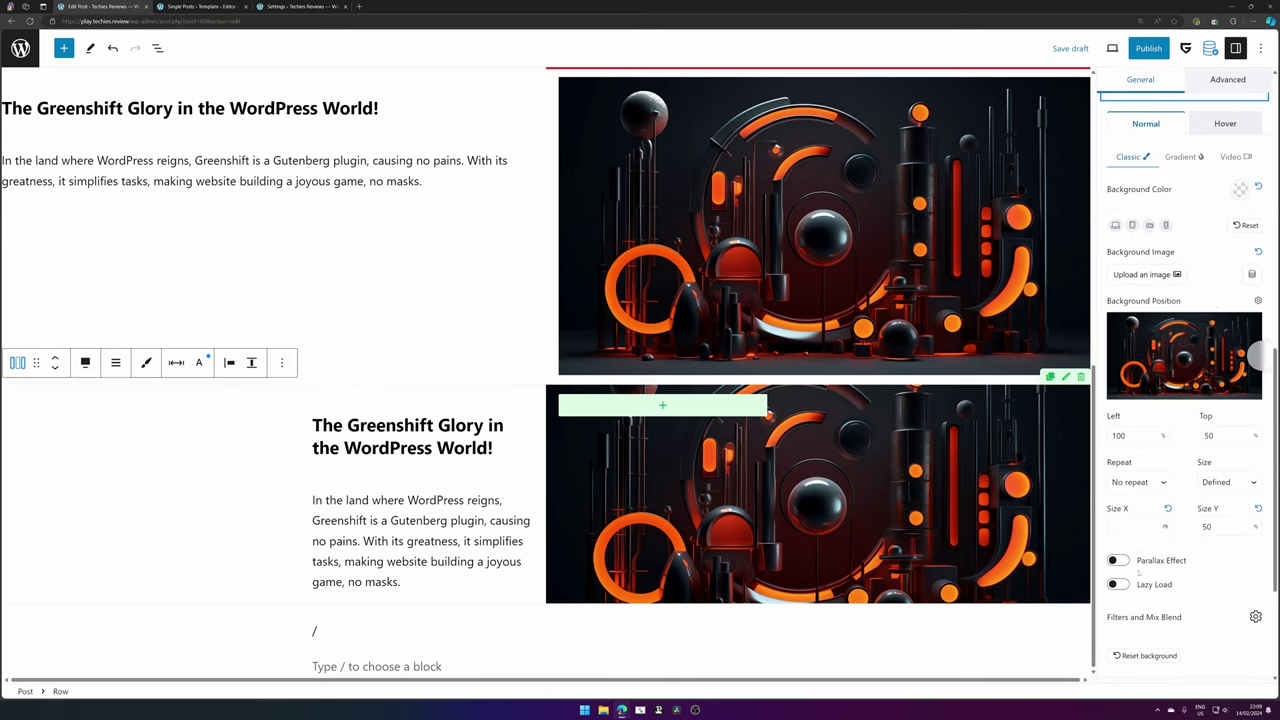
left_click(1160, 655)
- Insert a Greenshift image block in the fourth row's empty column using Image_AI__47-scaled from the media library
left_click(628, 409)
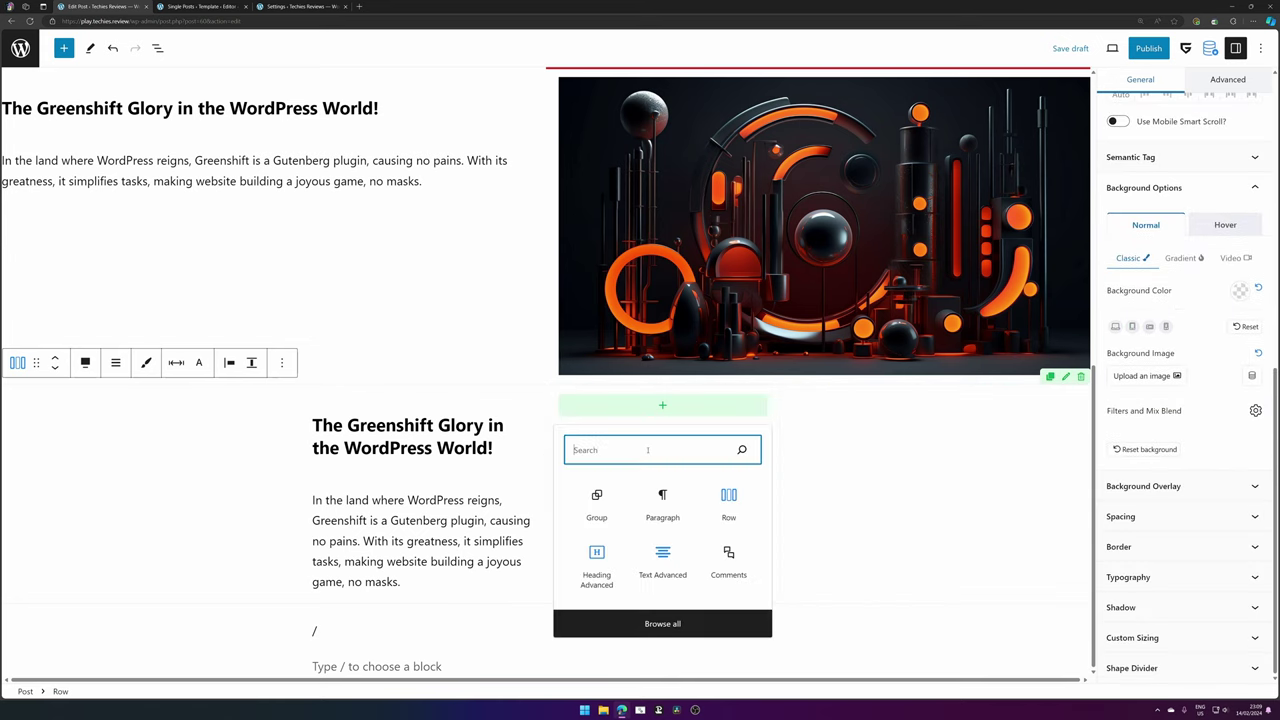
type("iamge")
key("ctrl+a")
type("image")
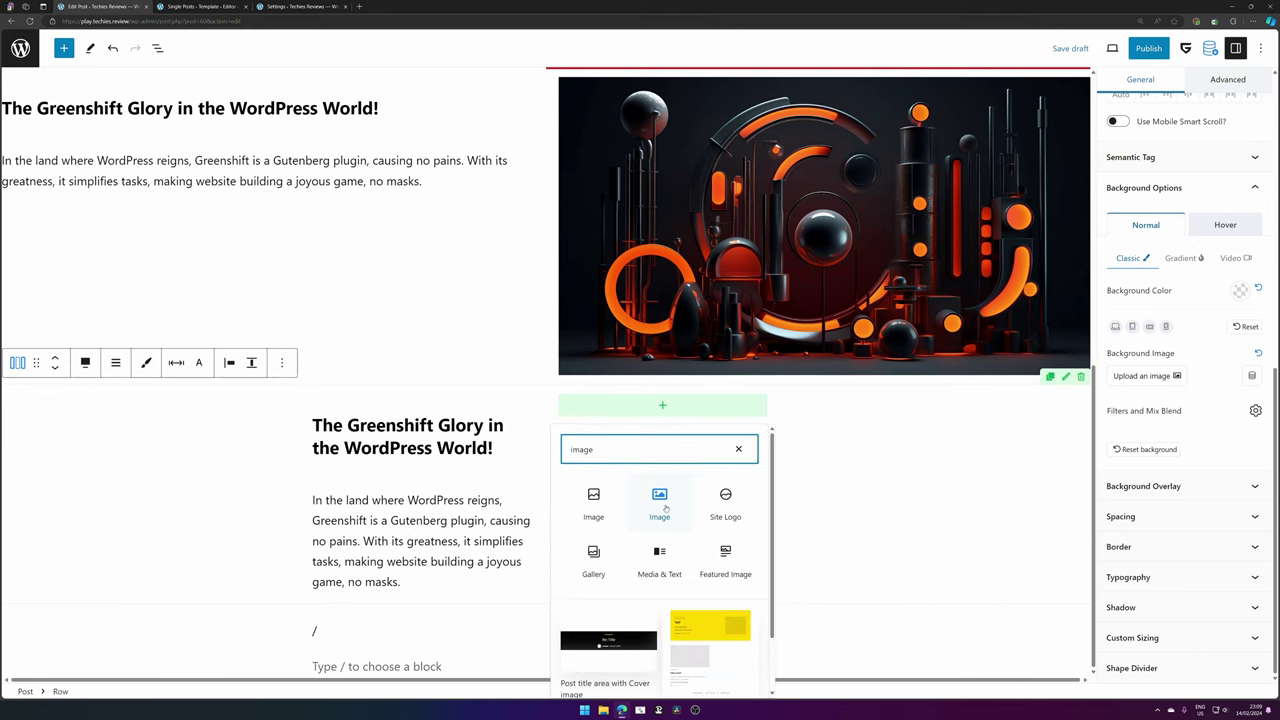
left_click(665, 509)
left_click(605, 477)
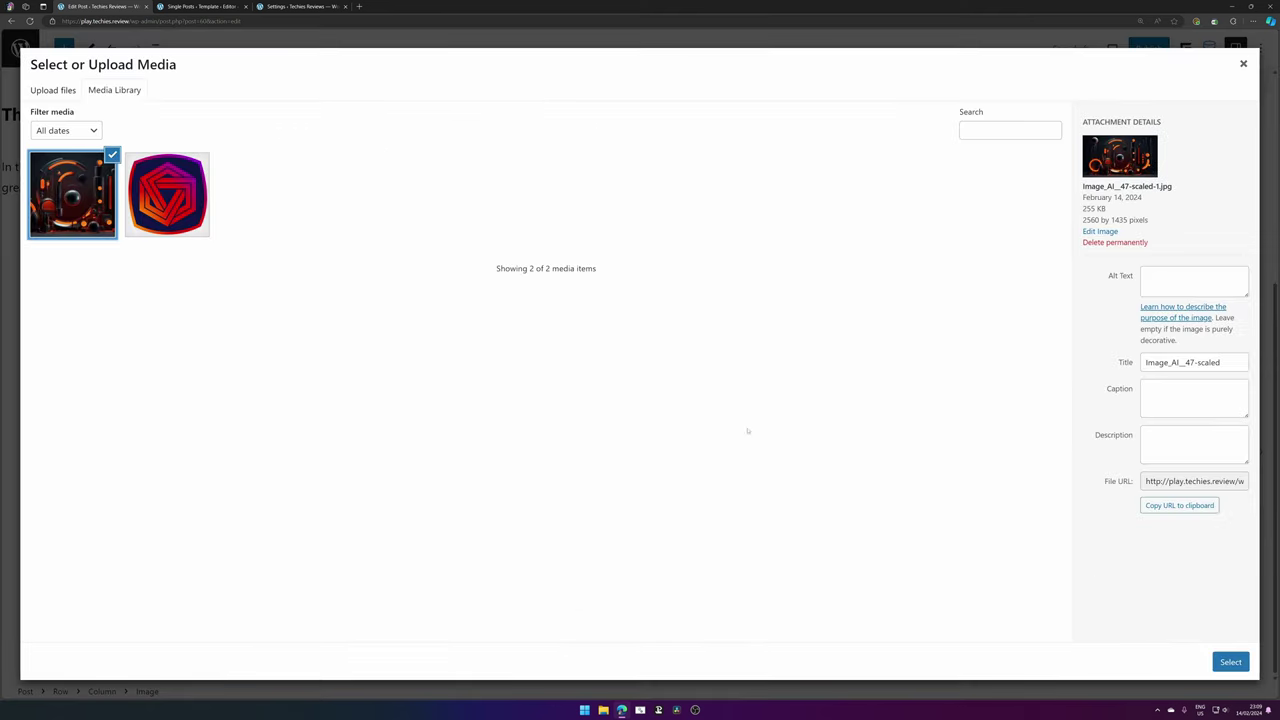
left_click(1230, 661)
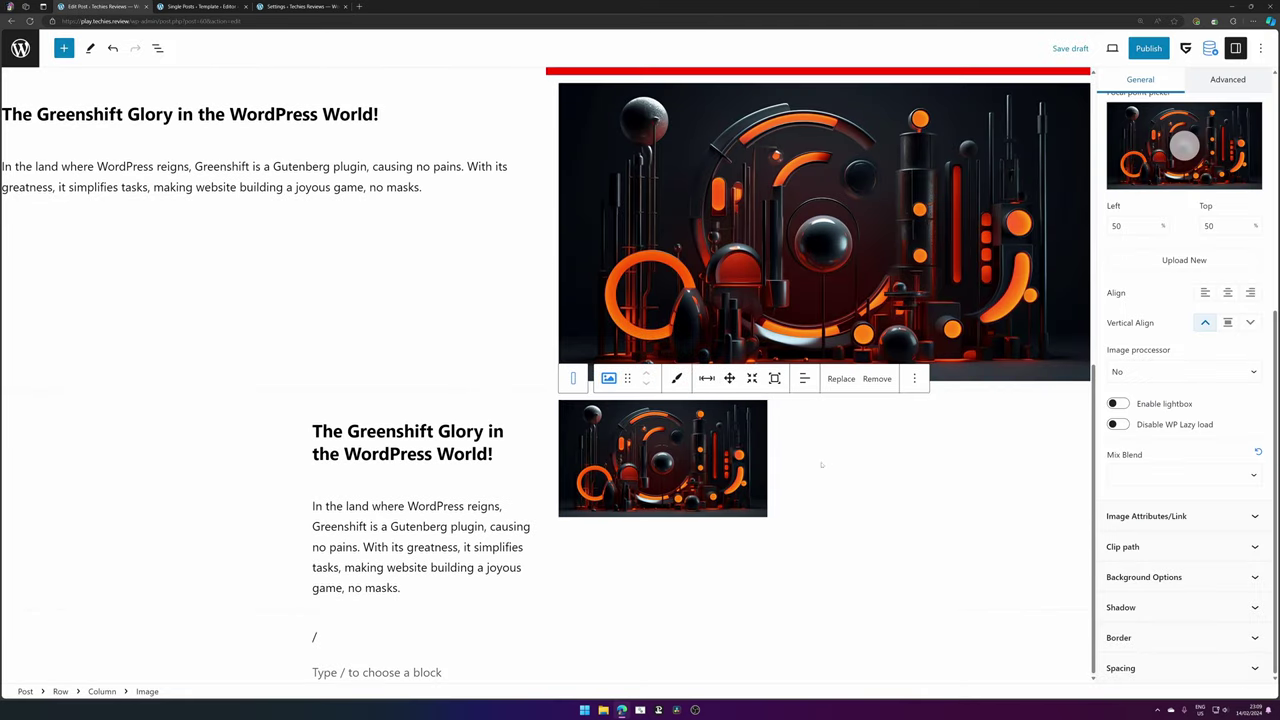
- Set the fourth row image's position to Absolute with left and right offsets of 0 px
left_click(1230, 80)
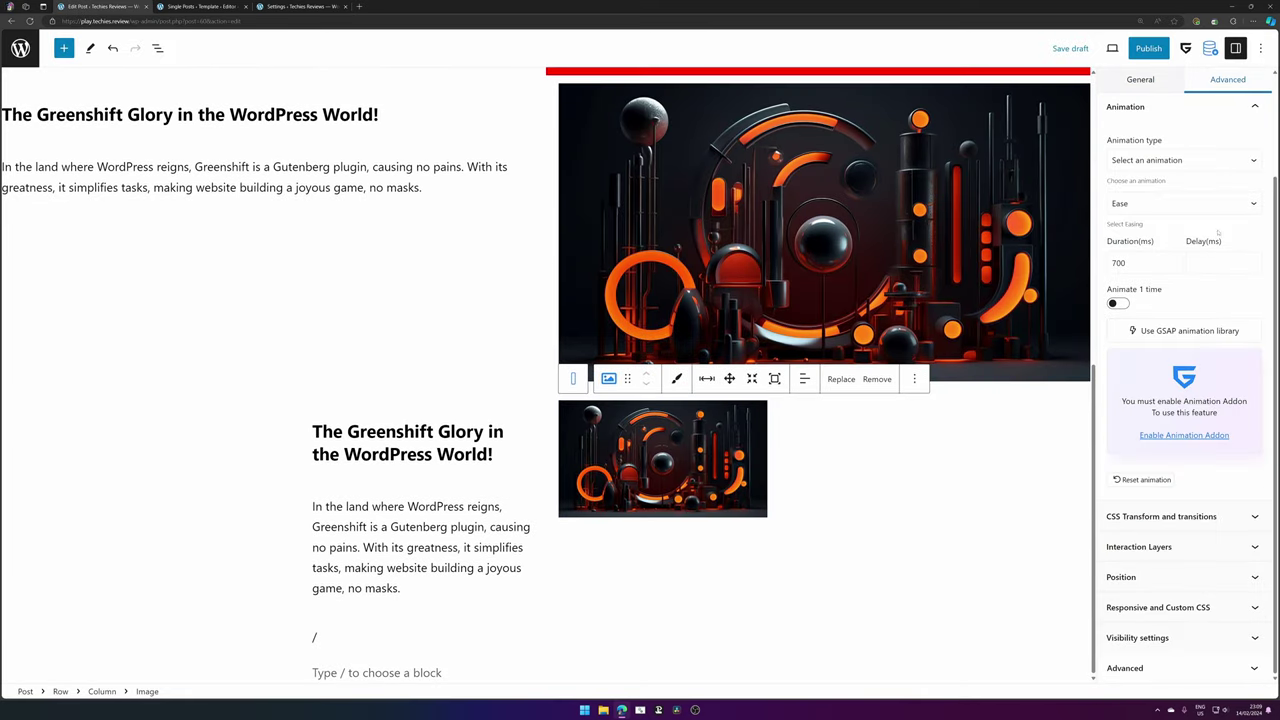
left_click(1125, 577)
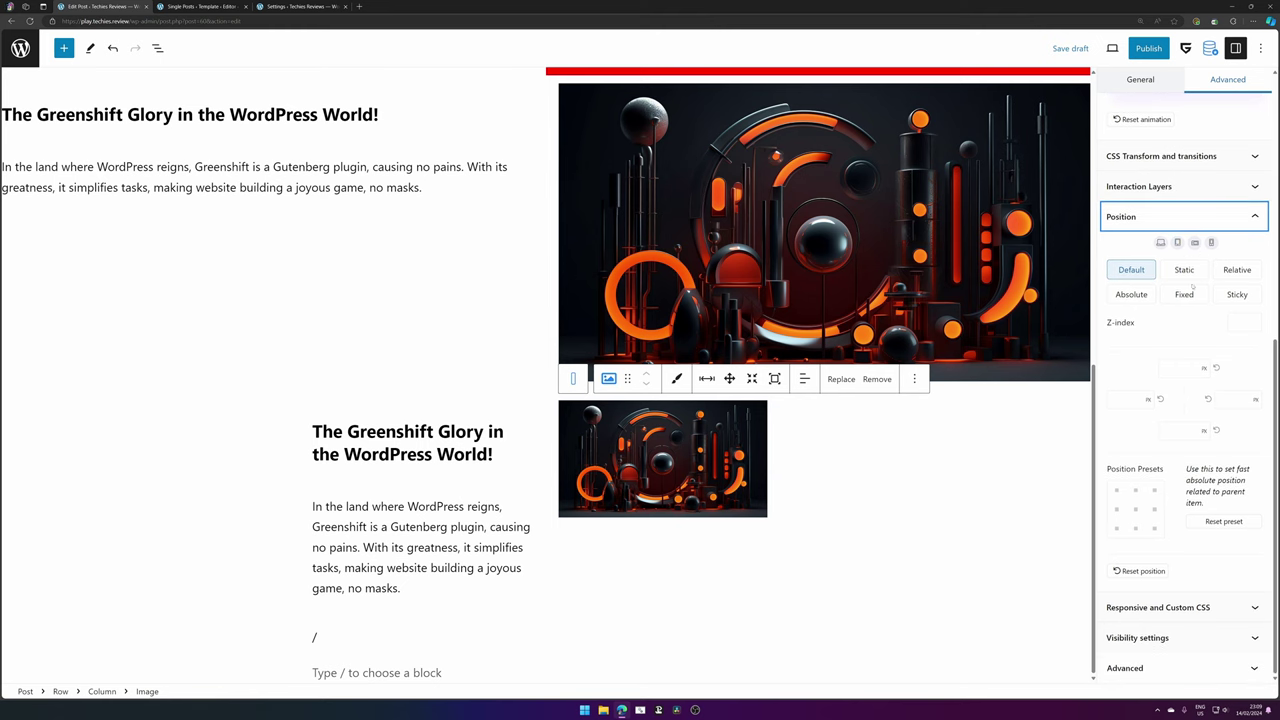
left_click(1131, 294)
left_click(1232, 399)
type("0")
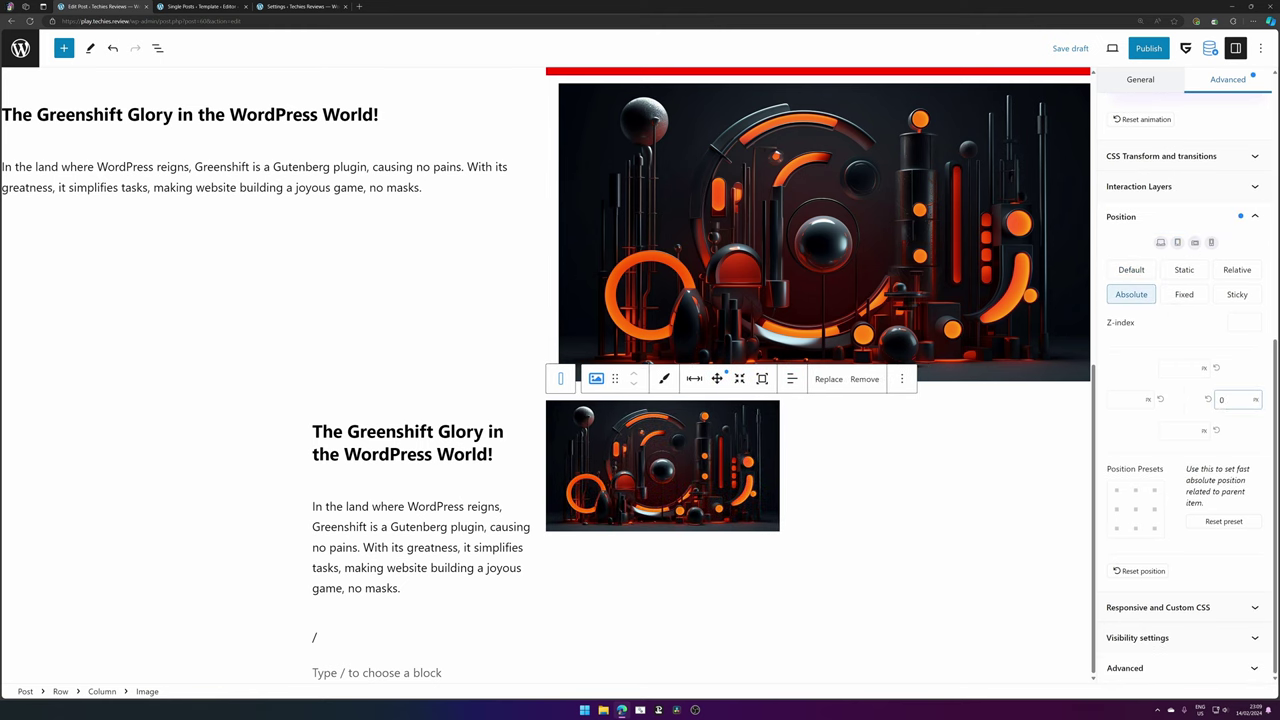
left_click(1130, 399)
type("0")
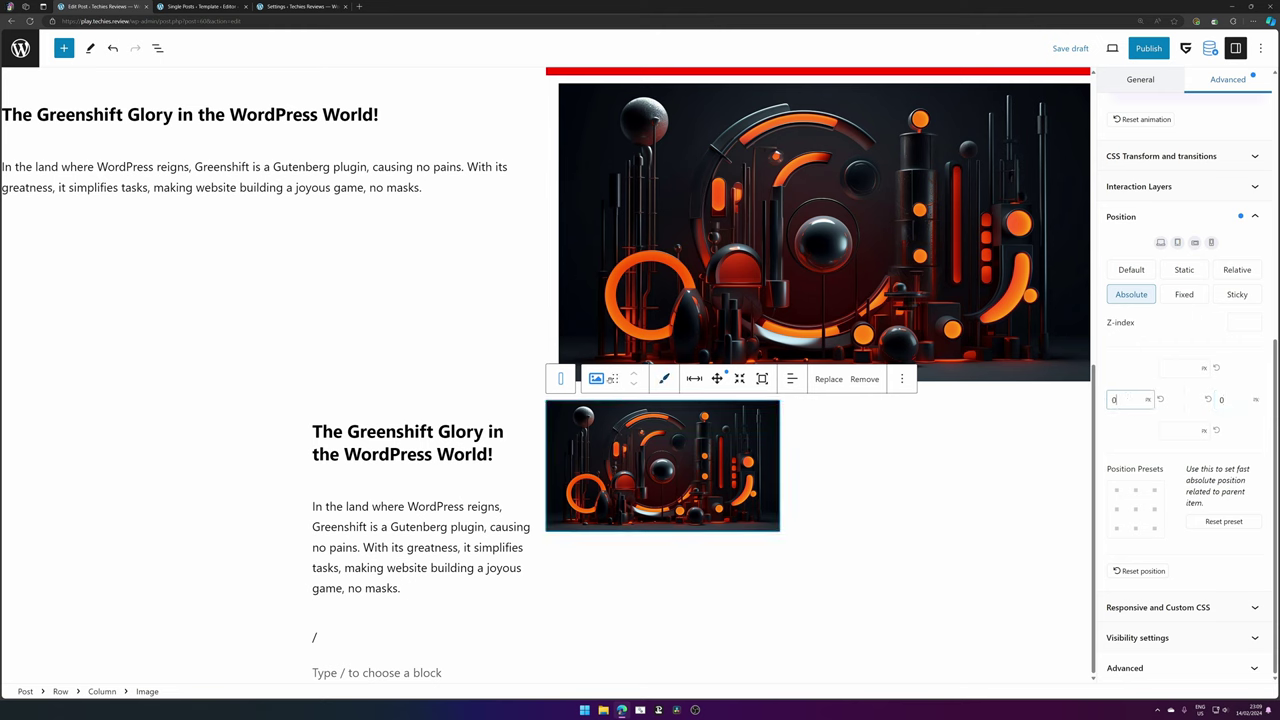
- Set the position of the column containing the fourth row's image to Absolute with a right offset of 0 px
left_click(560, 378)
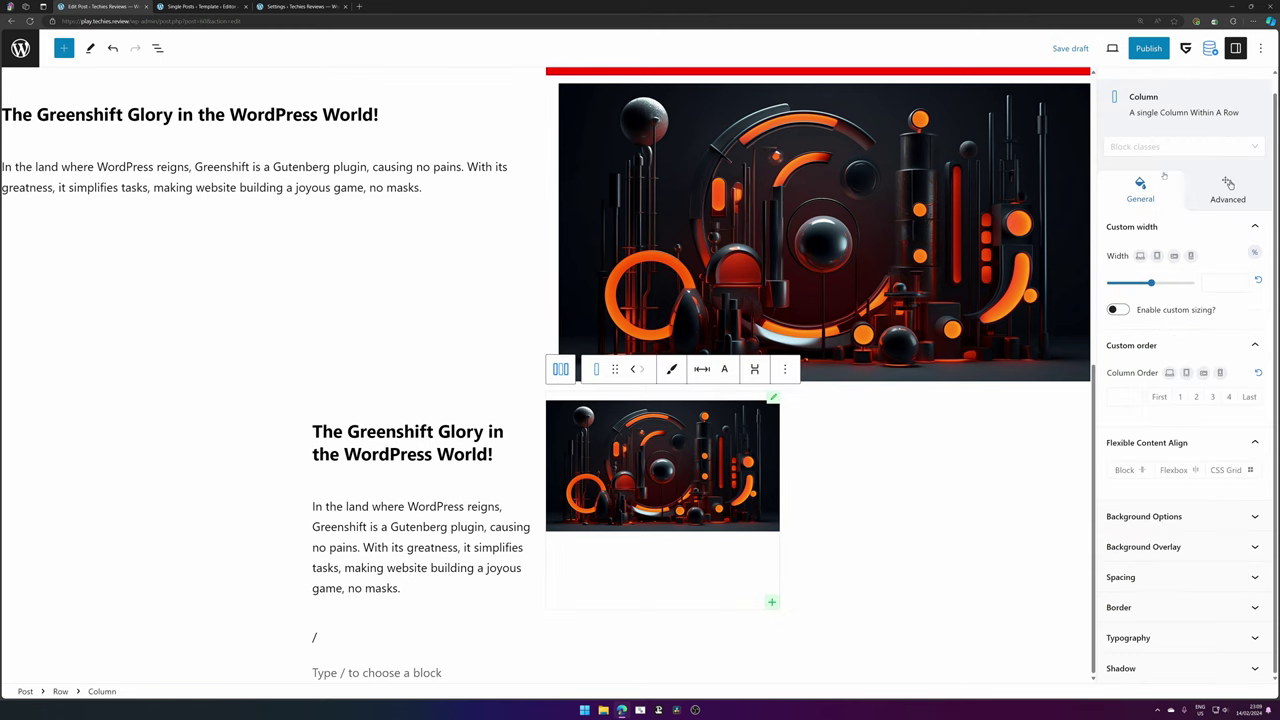
left_click(1228, 190)
scroll(1160, 300, "down", 5)
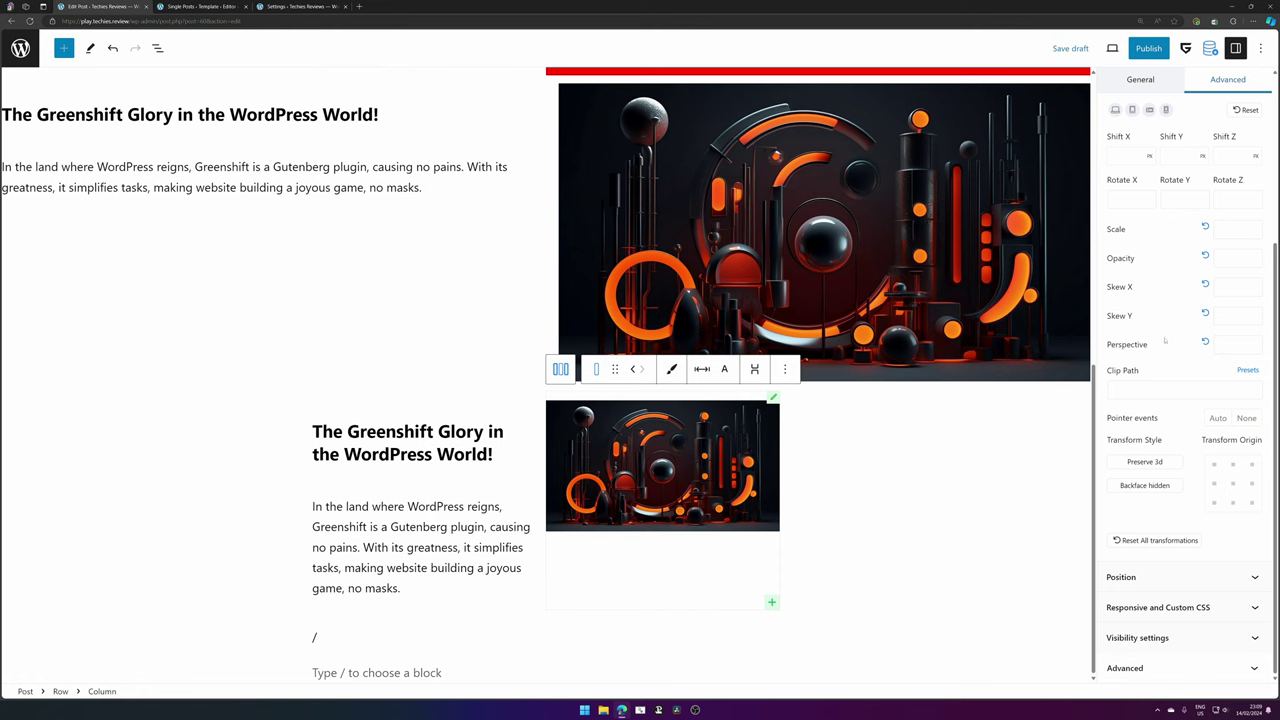
left_click(1205, 577)
scroll(1220, 450, "down", 3)
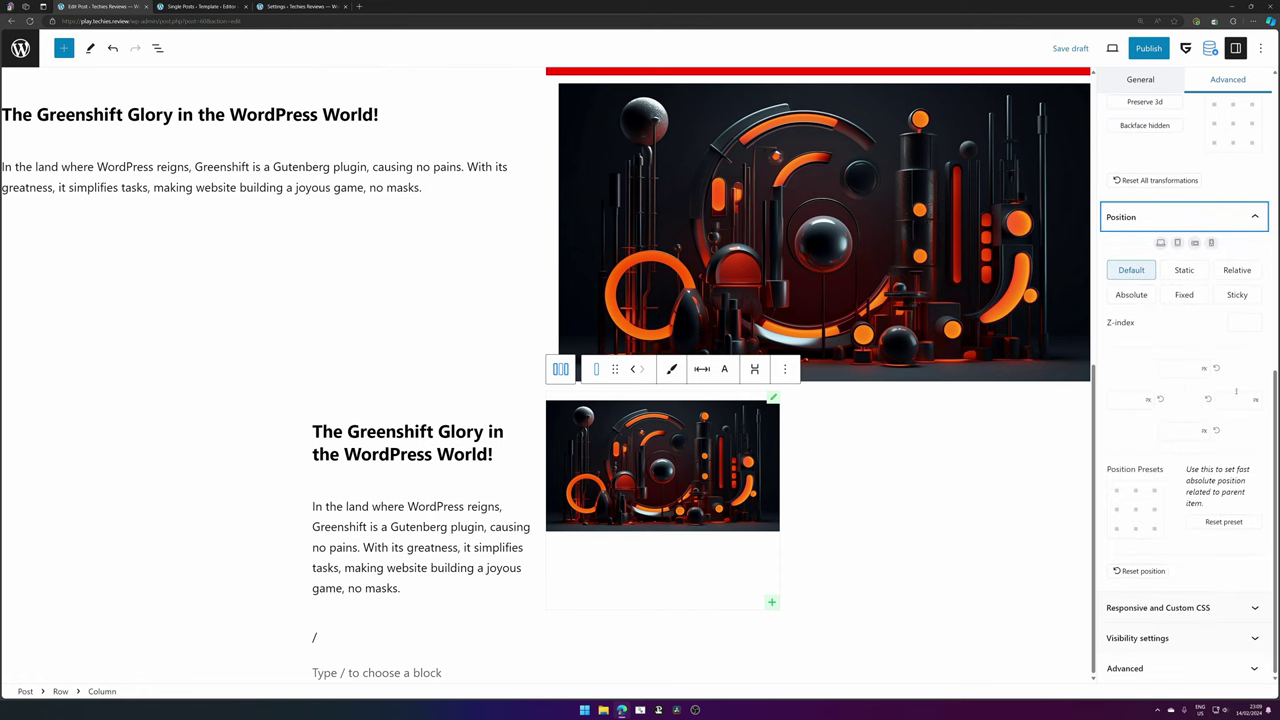
left_click(1131, 294)
left_click(1238, 399)
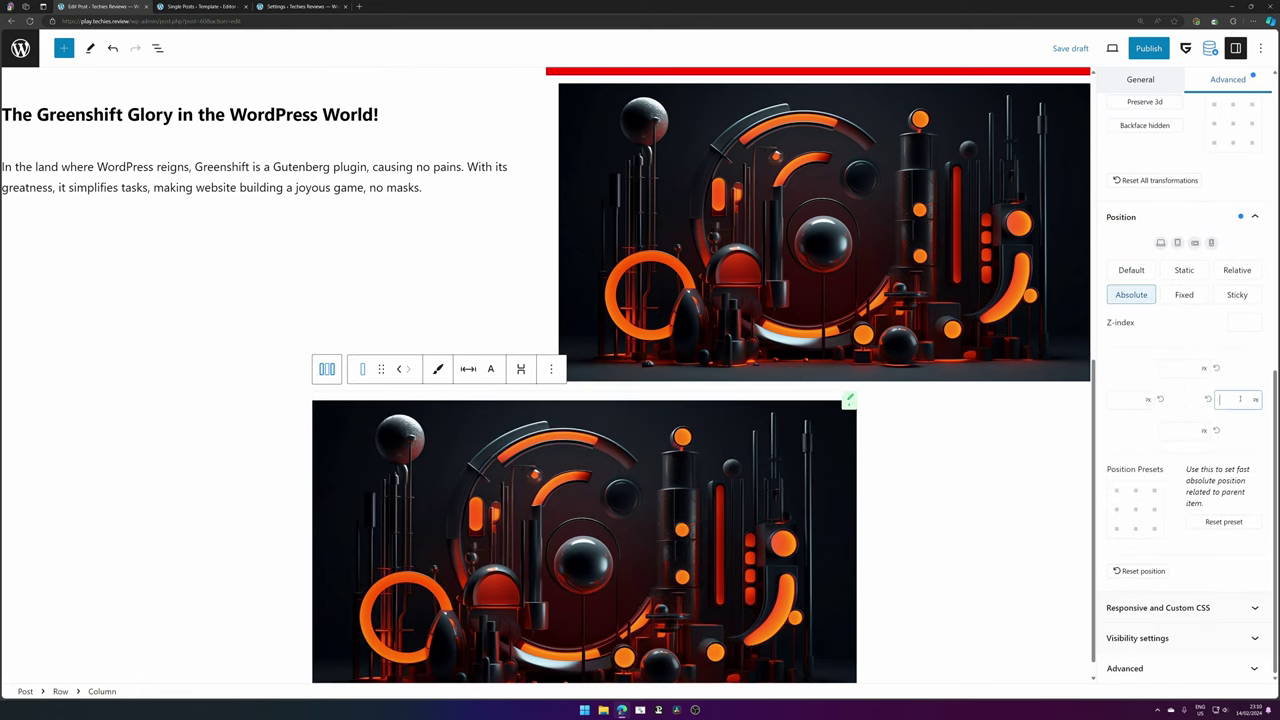
type("0")
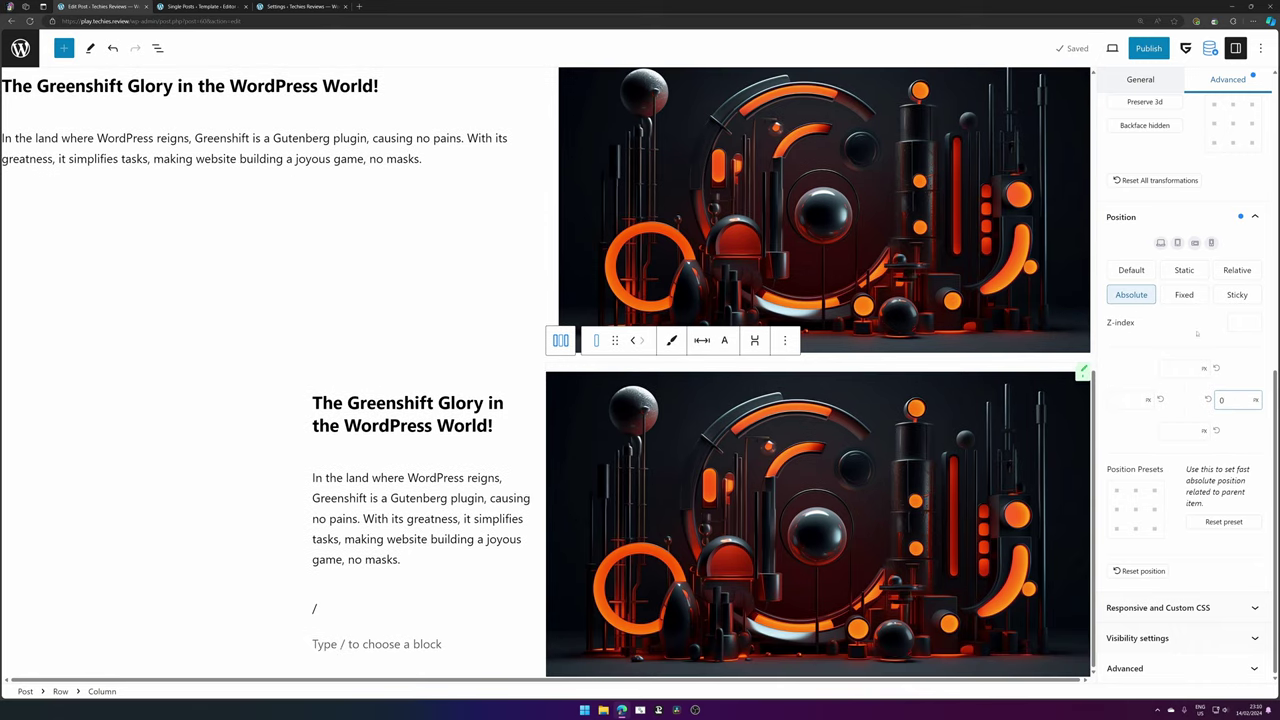
- Select the fourth row and add a new paragraph block after it
left_click(236, 615)
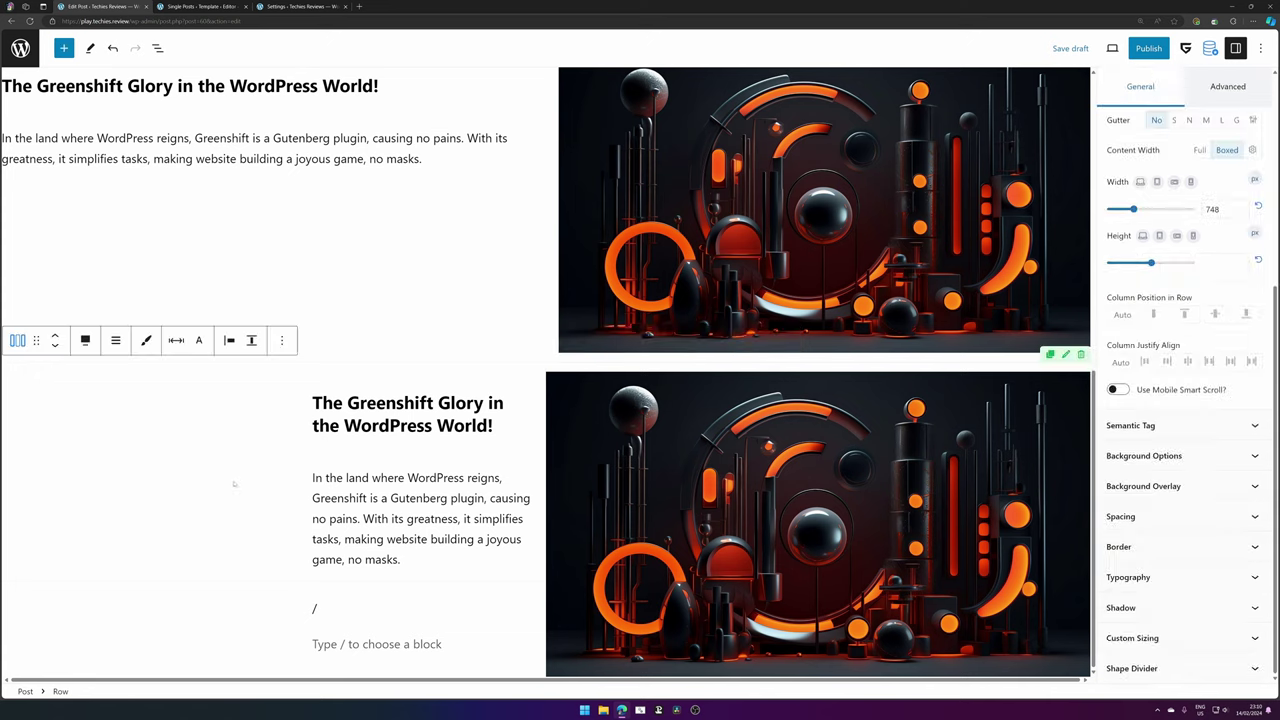
scroll(1228, 202, "up", 5)
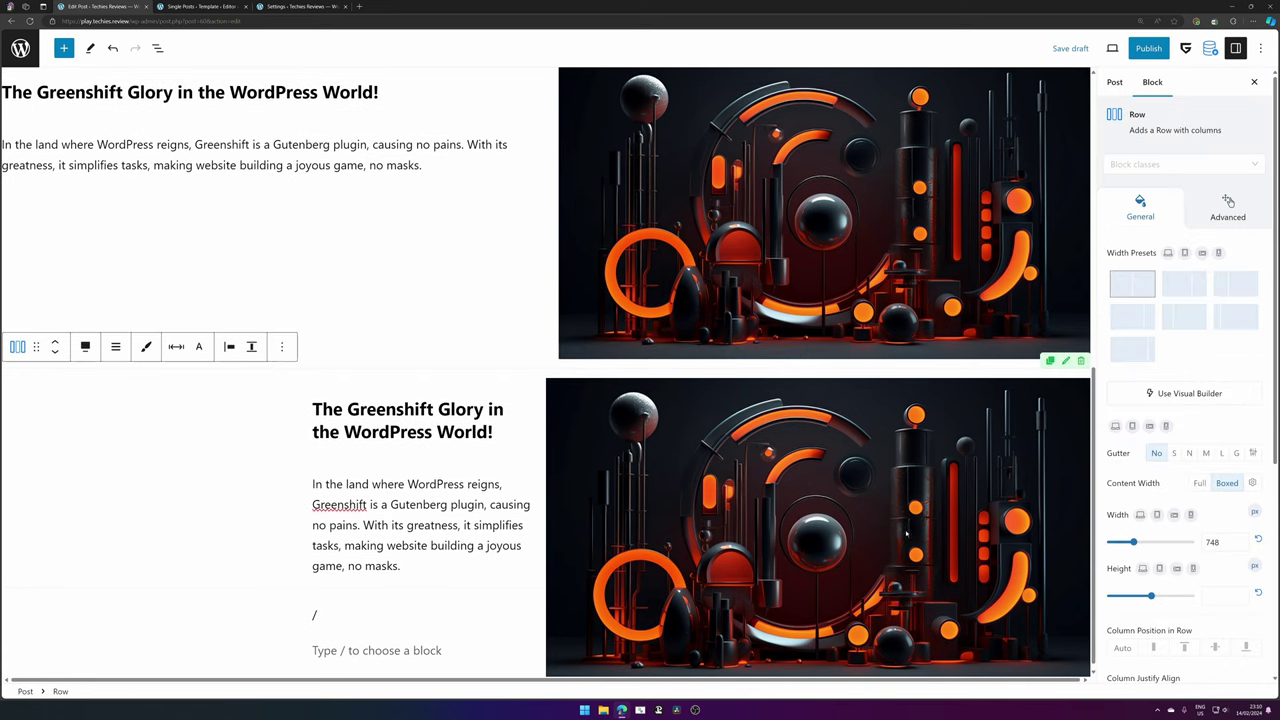
left_click(281, 346)
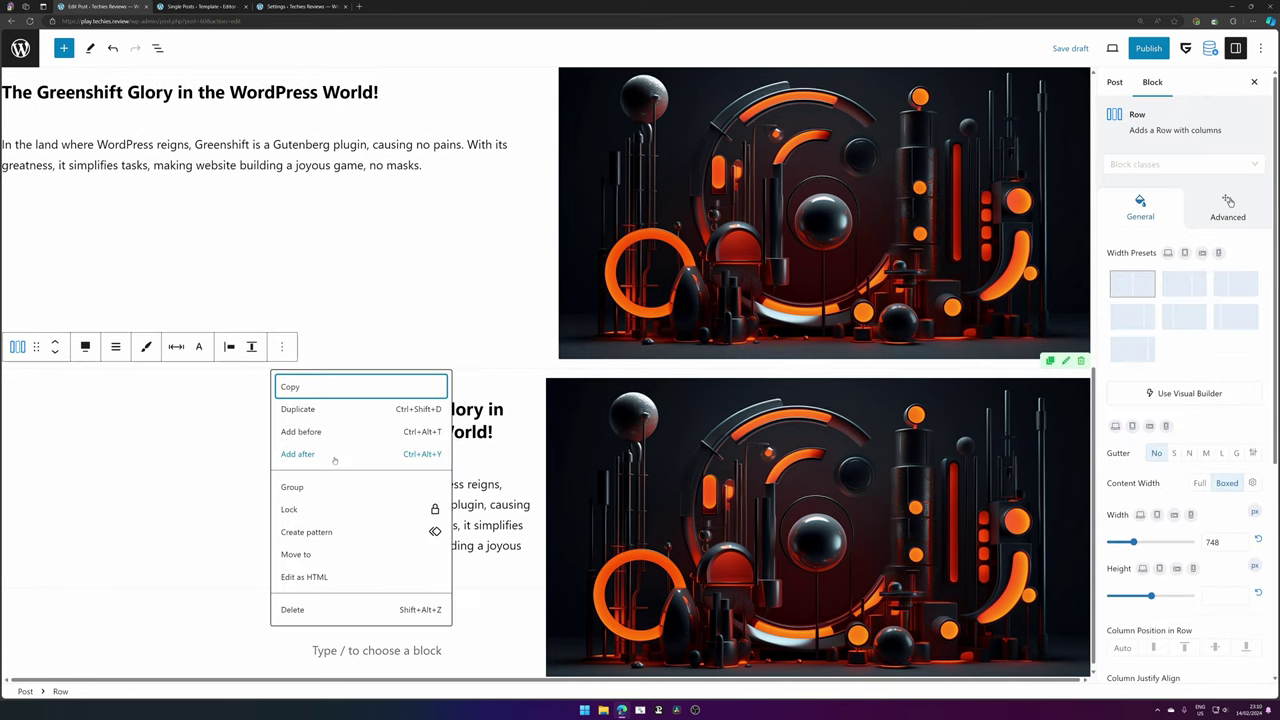
left_click(335, 457)
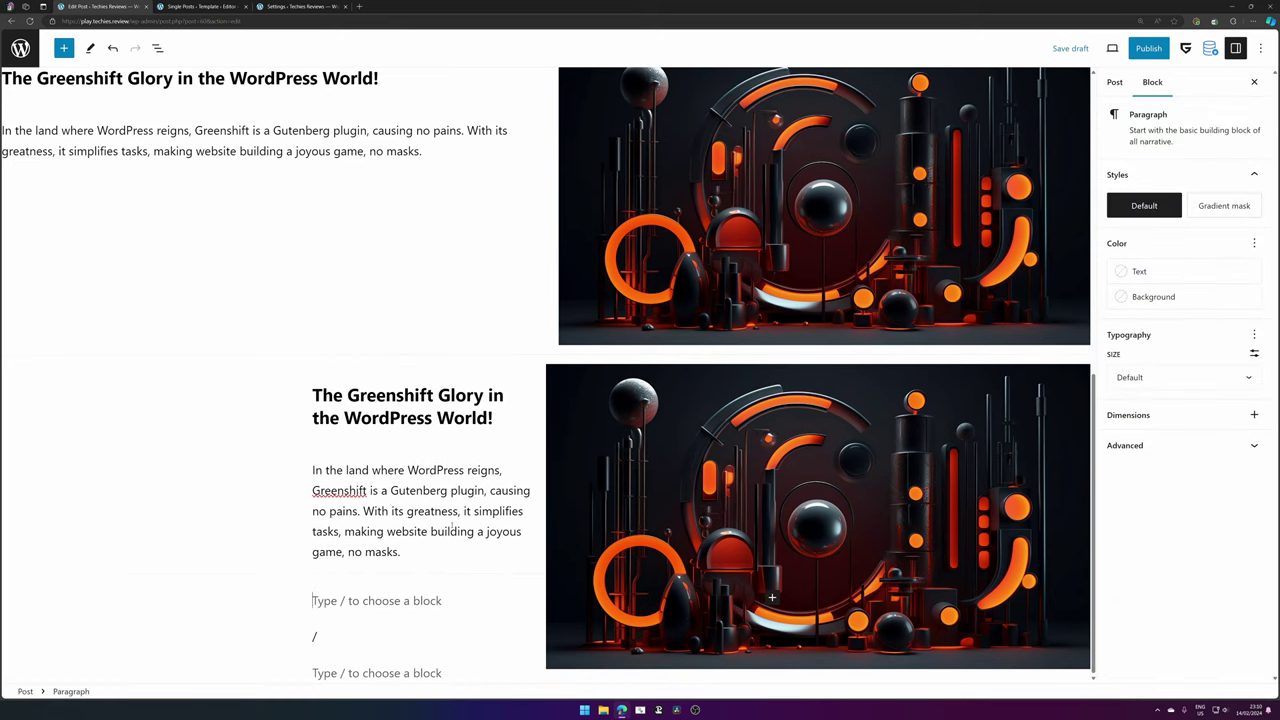
- Enter four paragraphs reading "a" and insert a CSS grid of containers with four columns below them
type("a")
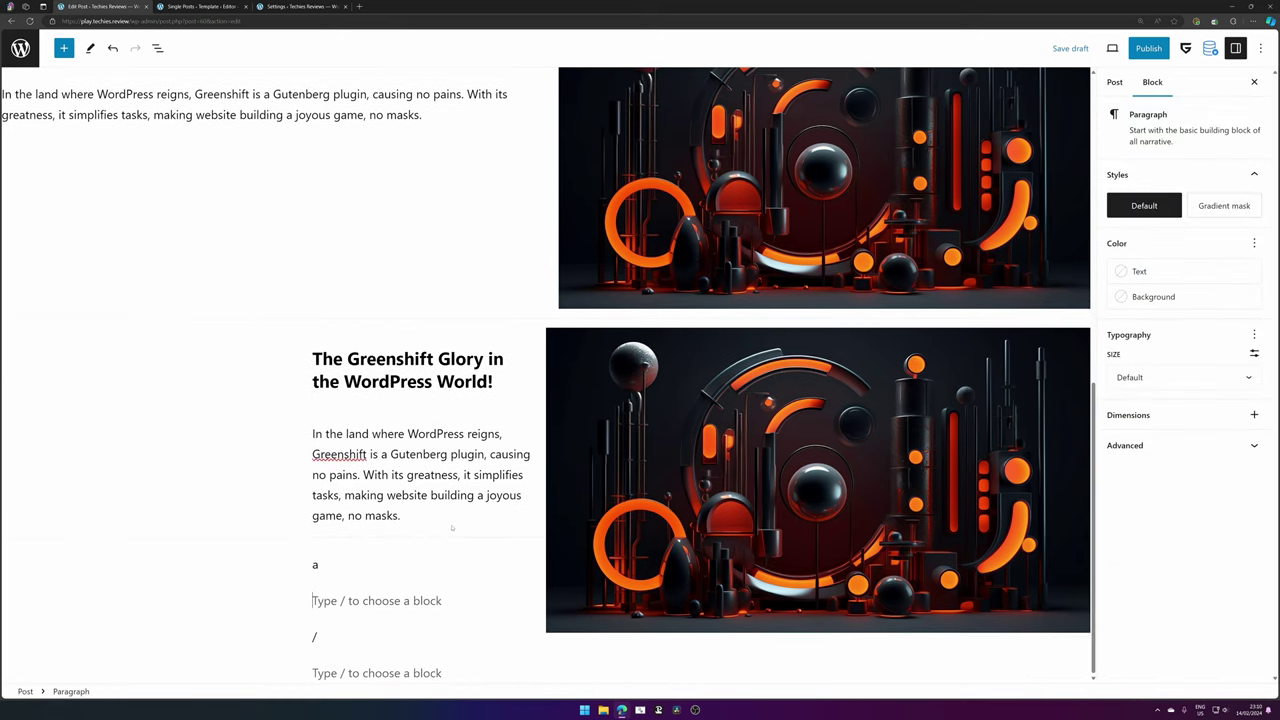
type(" a a a a /css")
key("Return")
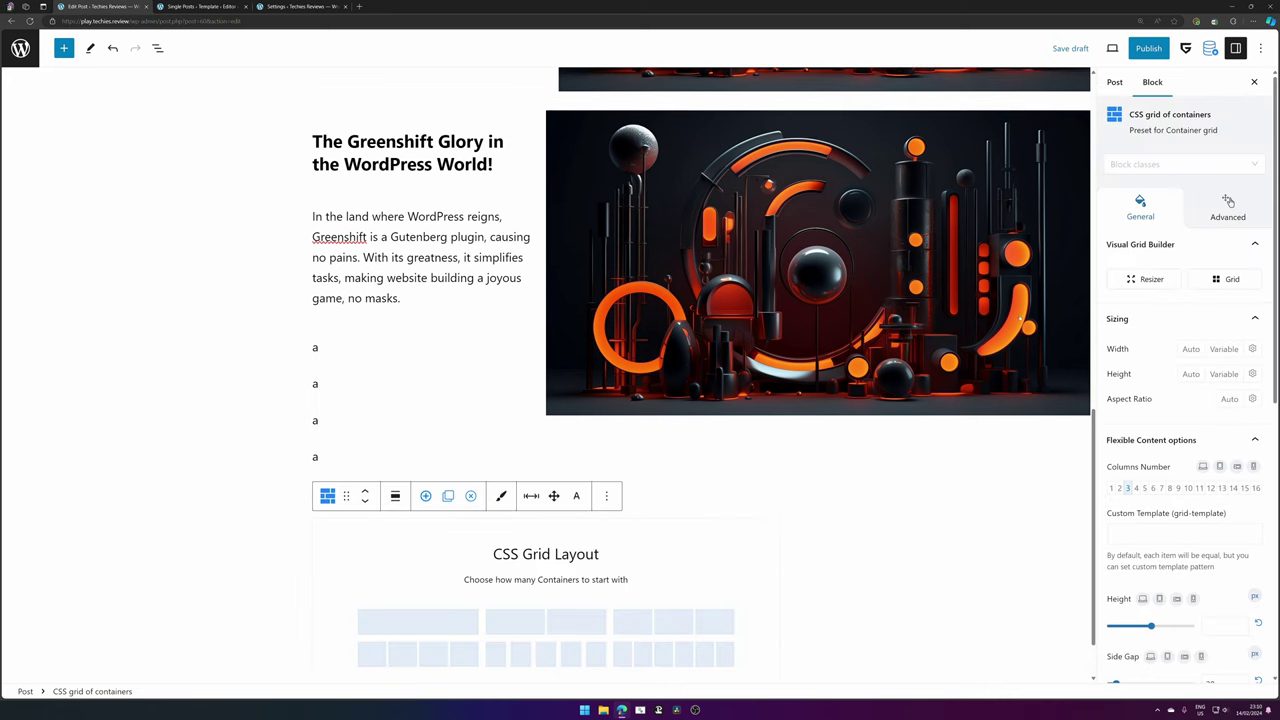
left_click(432, 653)
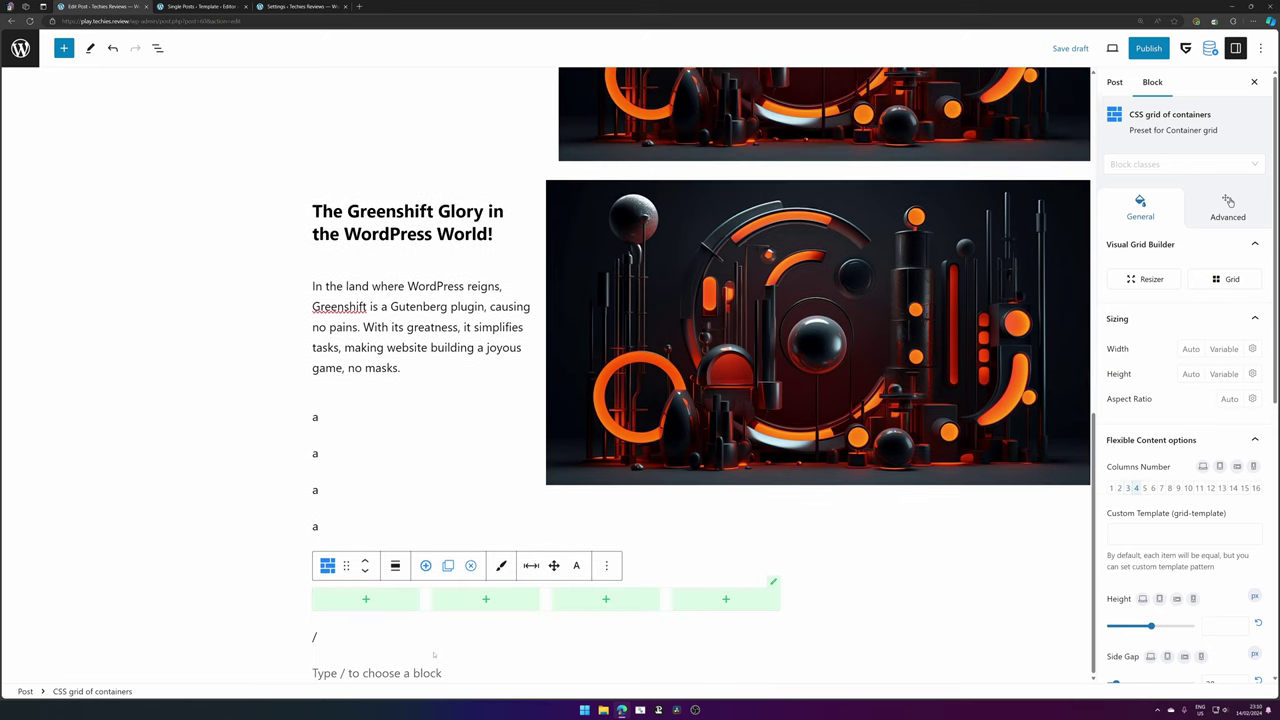
- Make the CSS grid full width and start its custom grid template with "auto / 1fr"
left_click(395, 566)
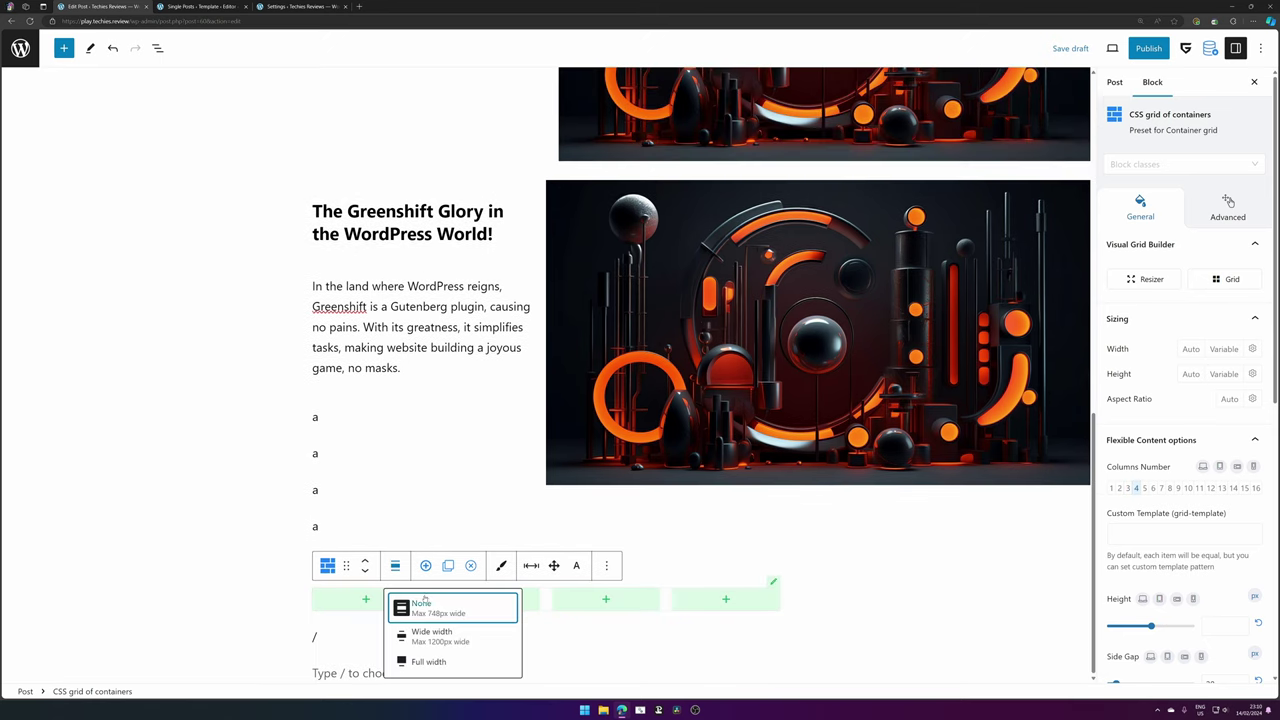
left_click(420, 664)
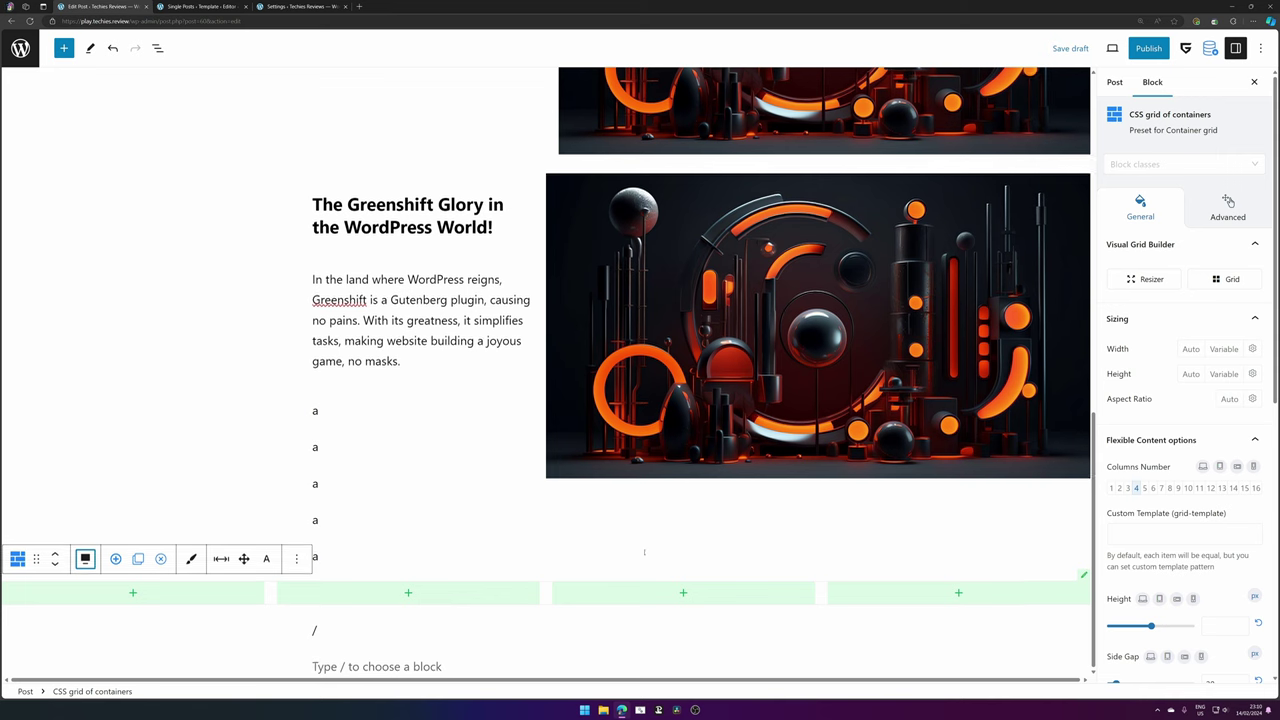
scroll(1180, 300, "down", 3)
left_click_drag(1117, 329, 1189, 335)
left_click(1150, 329)
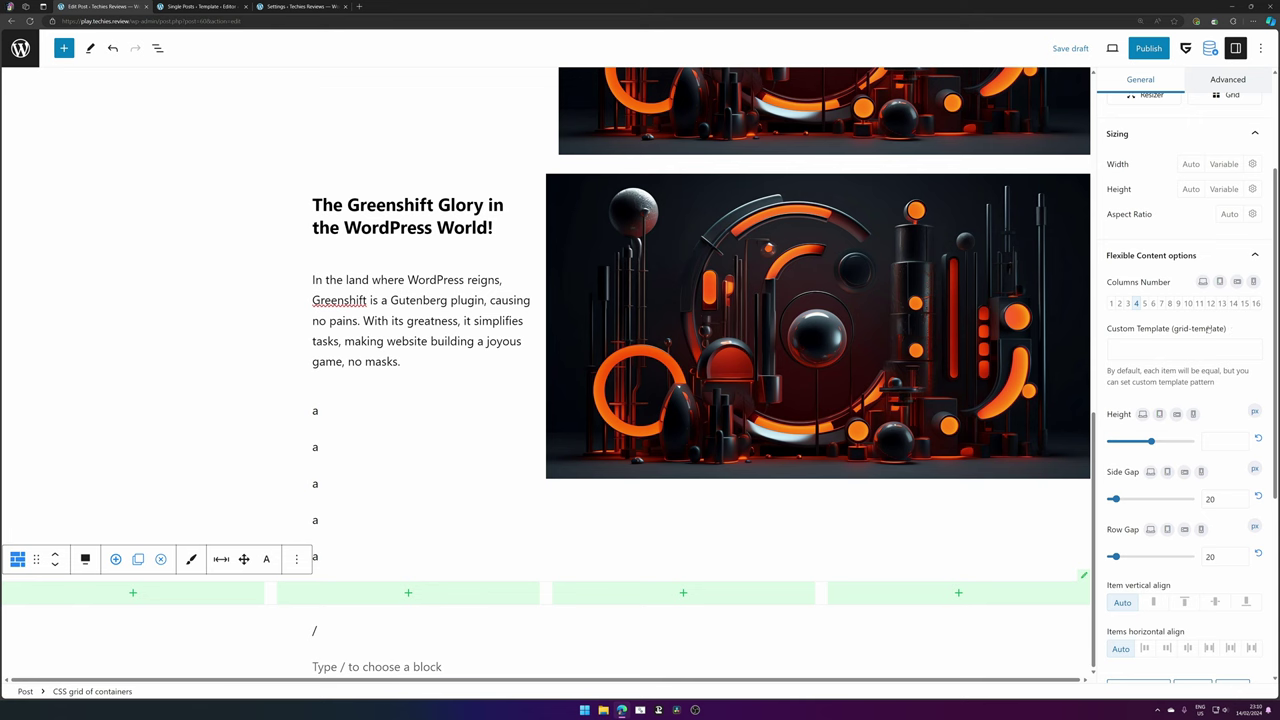
type("auto /")
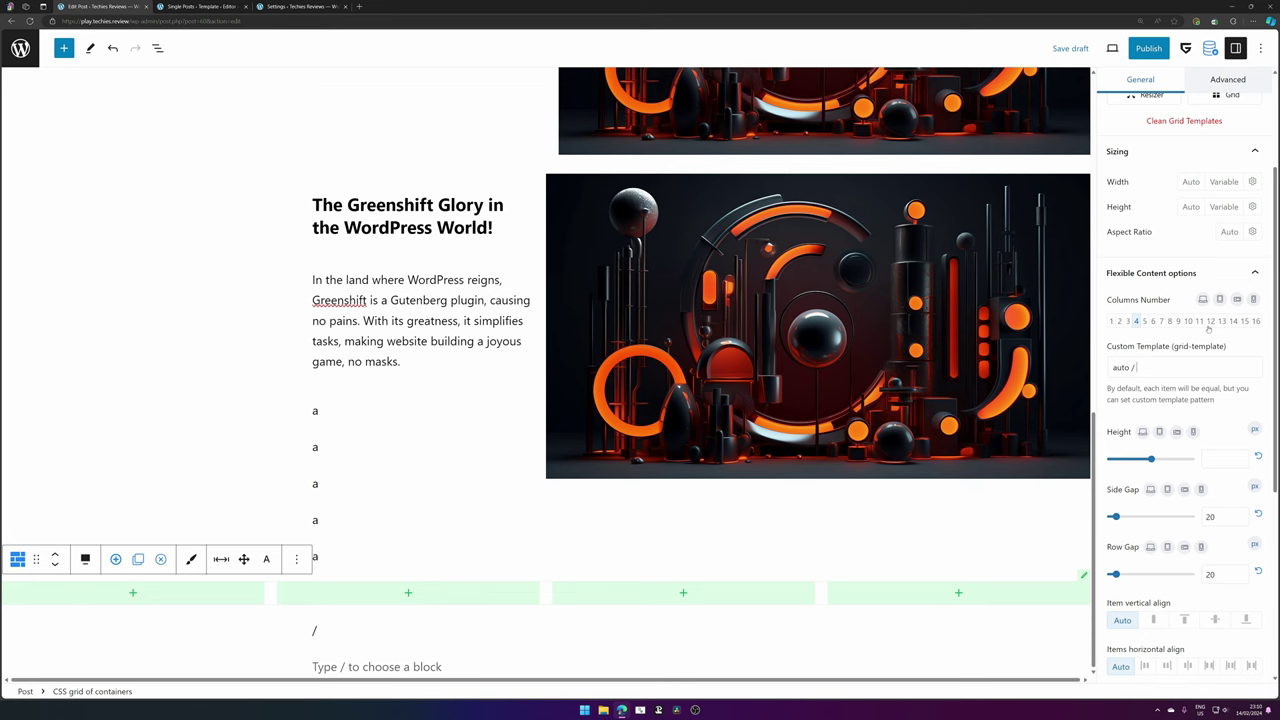
type("1fr")
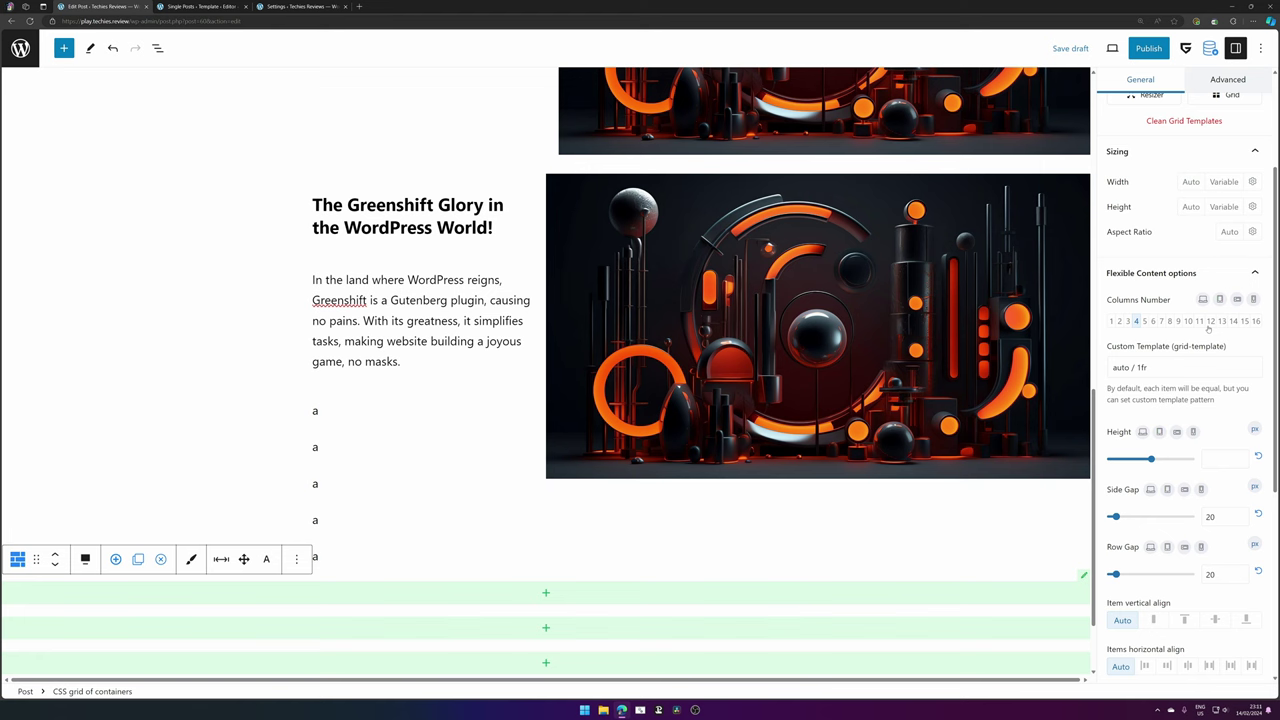
key("ctrl+s")
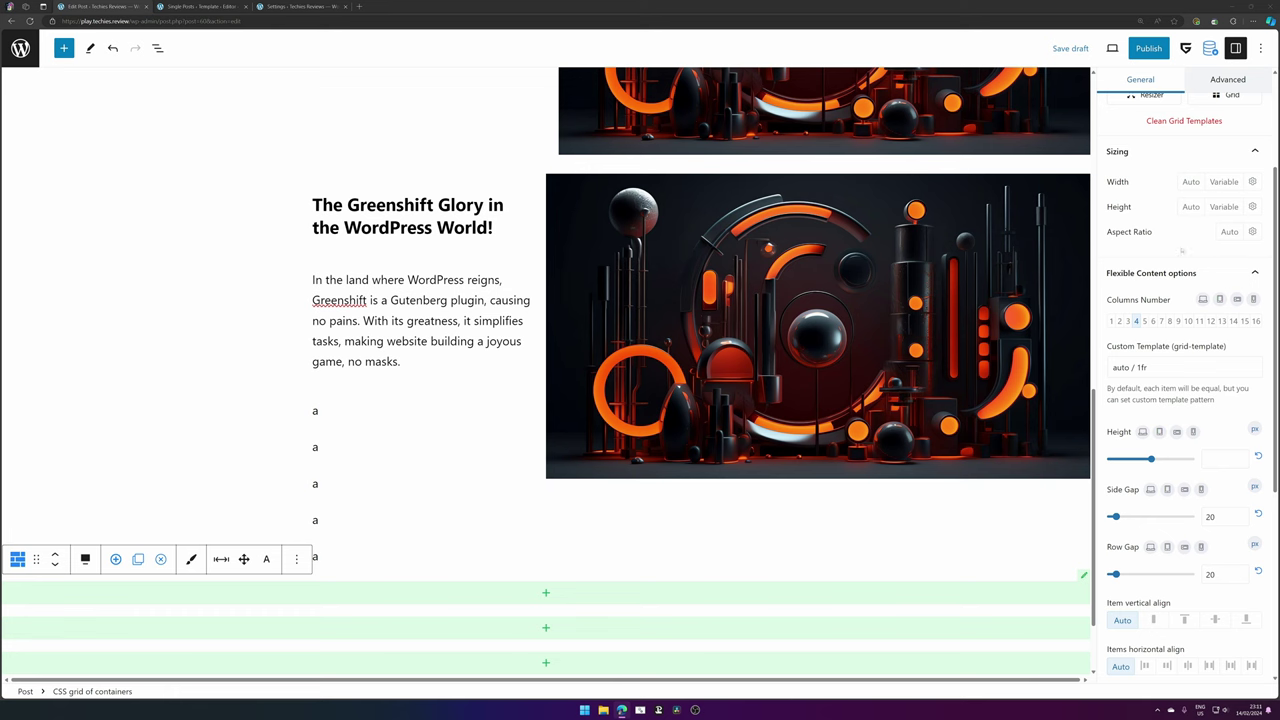
- Complete the grid template after "auto / 1fr" with two columns of calc(var(--wp--style--global--content-size) / 2) and a final 1fr
type("r(--wp--style--global--content-size) / 2)")
left_click_drag(1120, 367, 1243, 367)
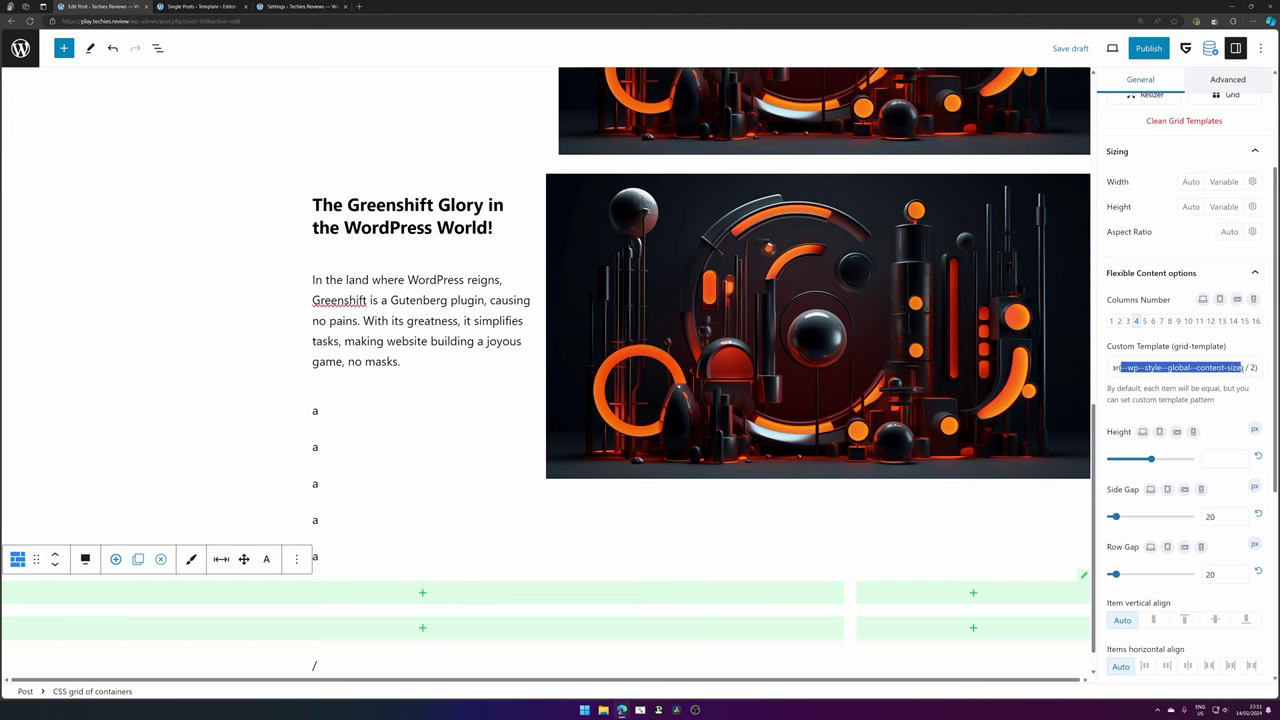
left_click(1243, 367)
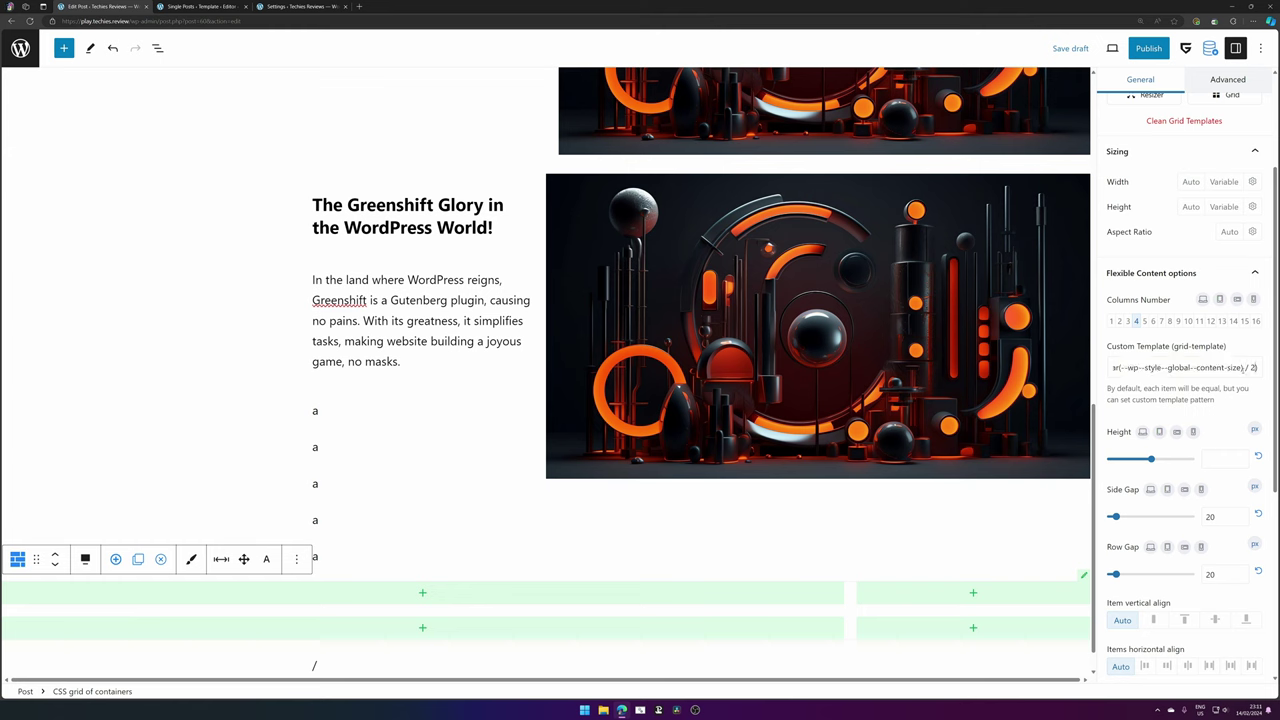
key("Right")
key("BackSpace")
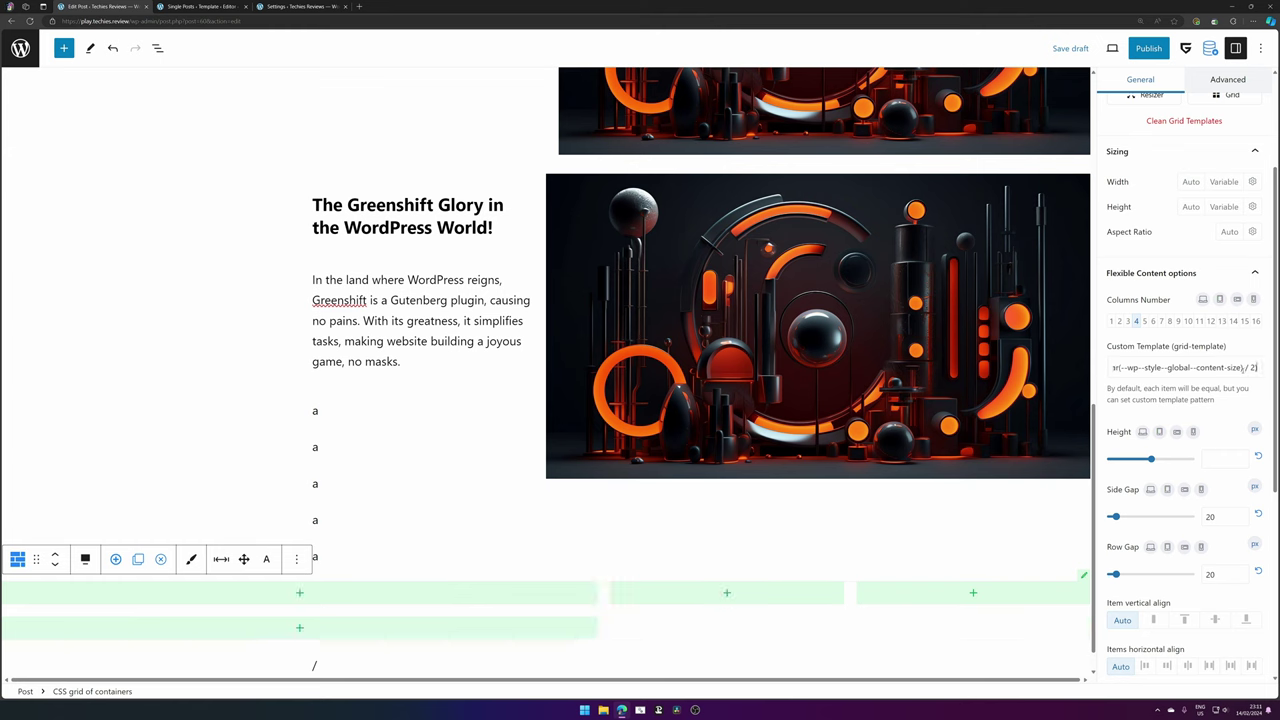
type("1fr")
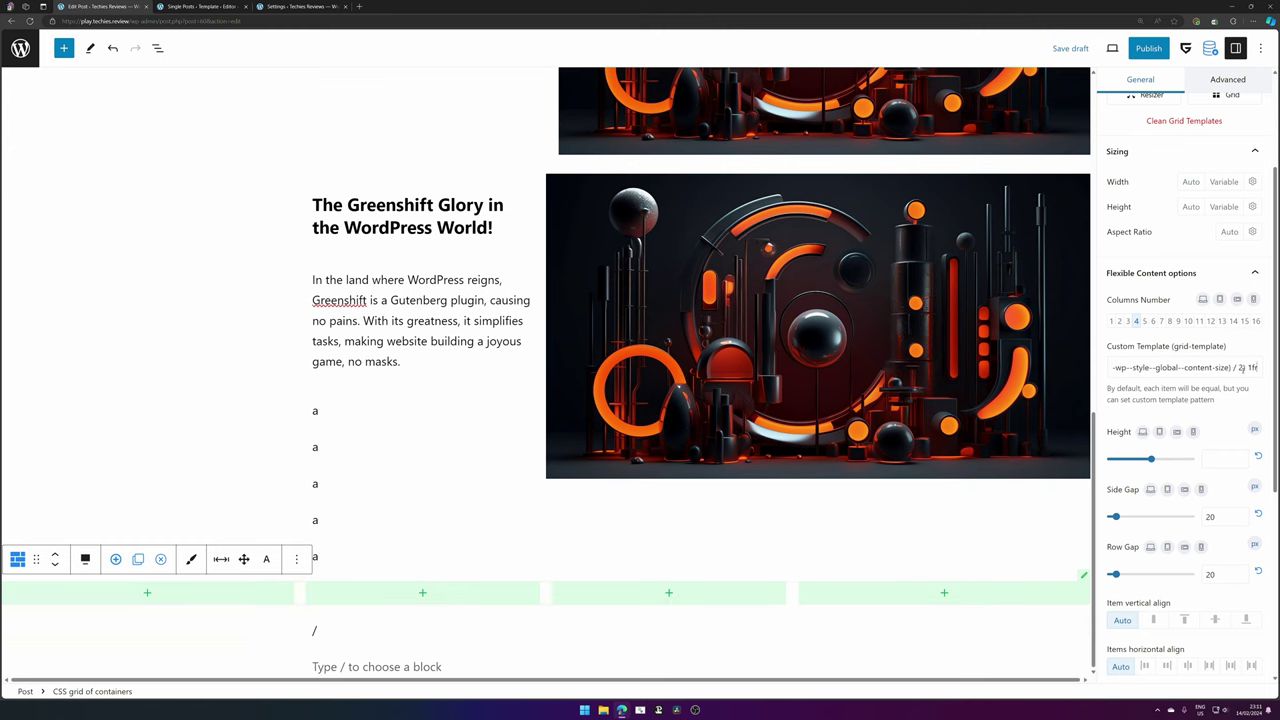
- Duplicate the fourth row's heading and paragraph and move the copies into the CSS grid's second container
left_click(422, 593)
left_click(404, 210)
left_click(703, 149)
left_click(712, 237)
left_click_drag(381, 241, 377, 610)
left_click(420, 350)
left_click(559, 273)
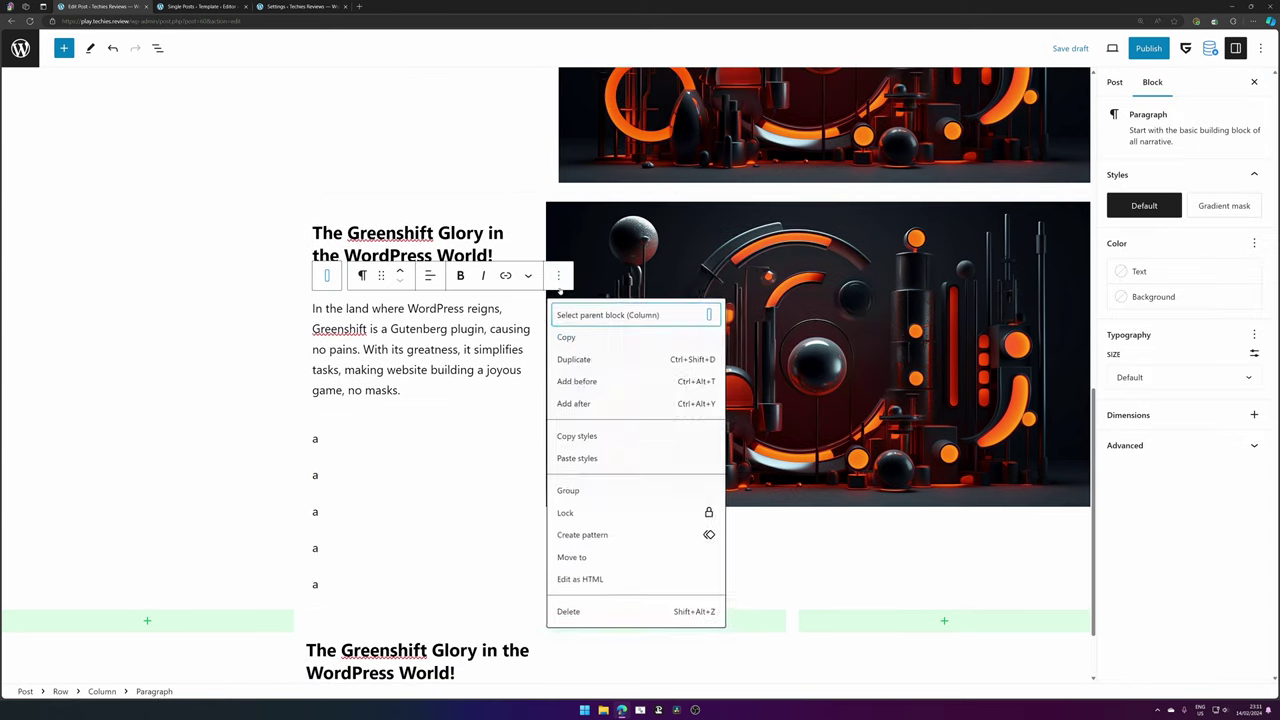
left_click(600, 358)
left_click_drag(381, 186, 420, 605)
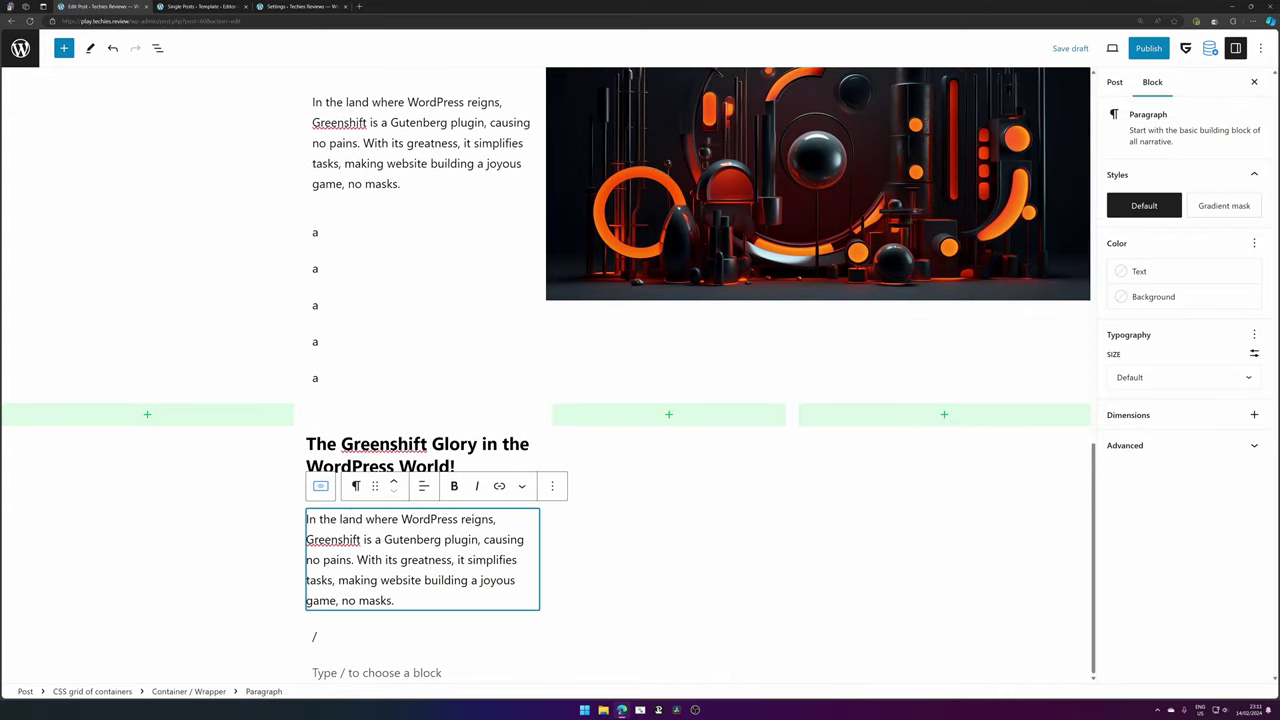
- Insert a Greenshift Image block in the grid's third container and choose the black-and-orange artwork from the media library
left_click(630, 416)
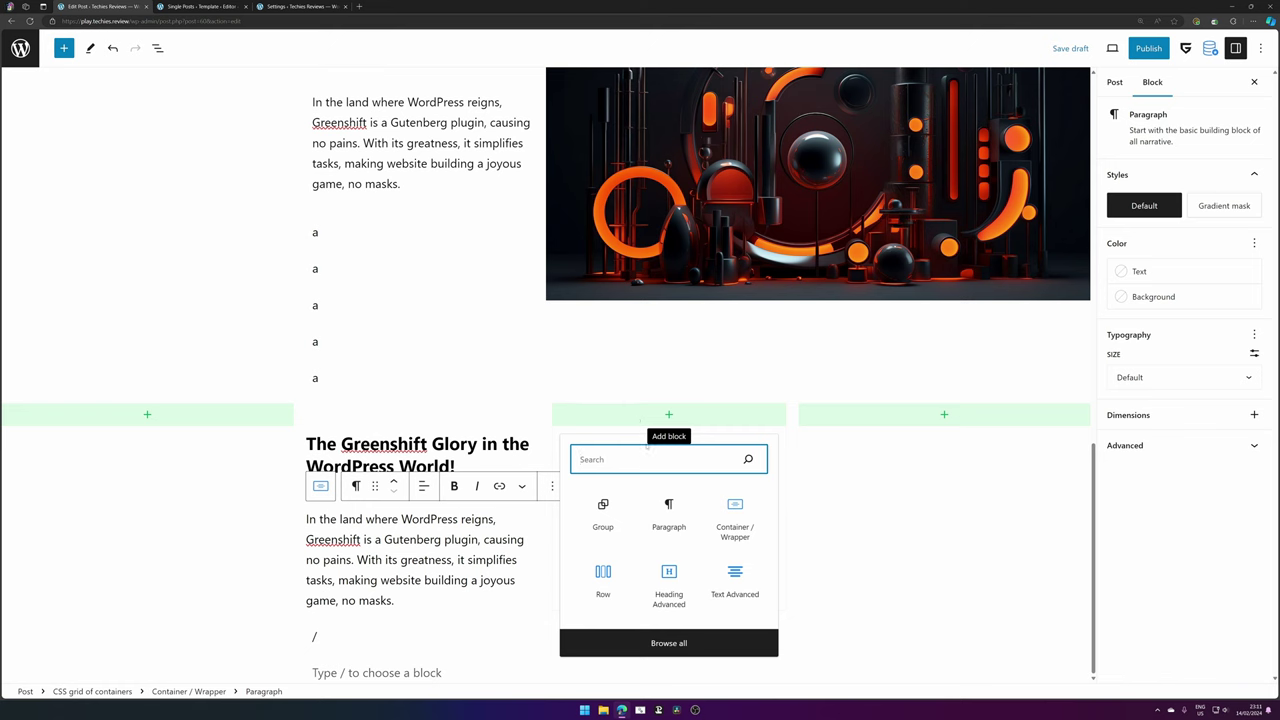
type("image")
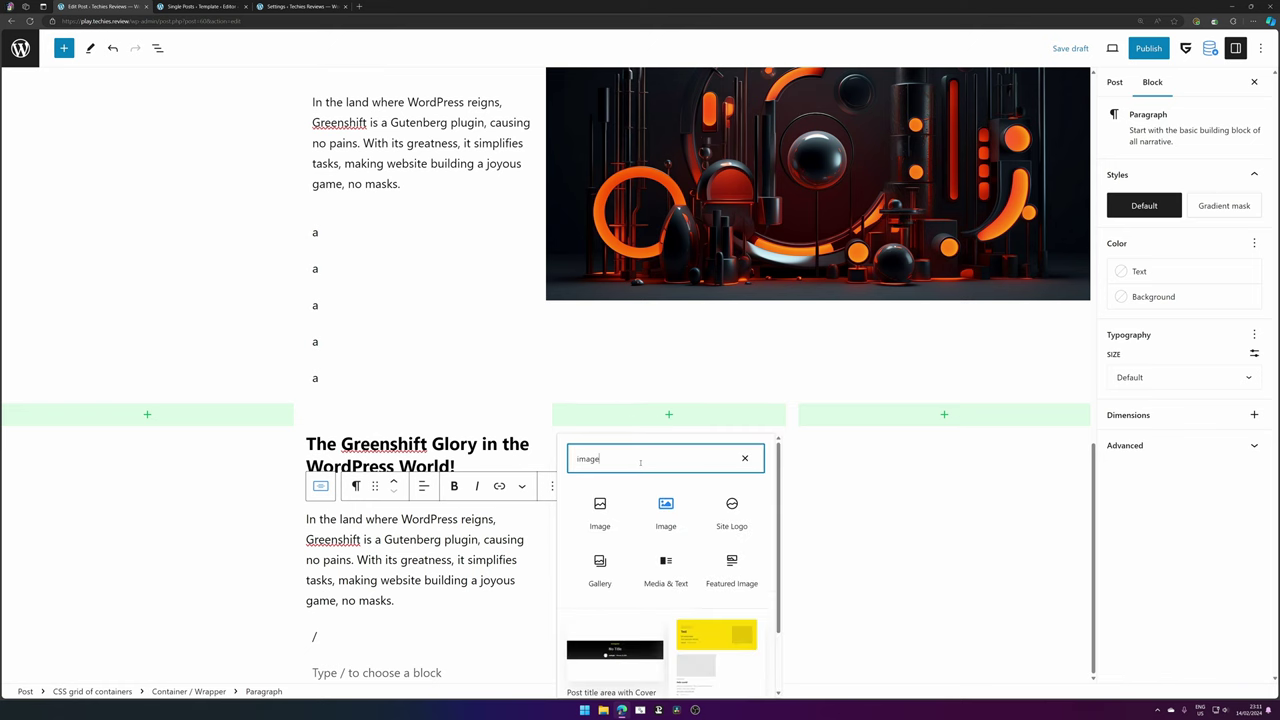
left_click(641, 512)
left_click(593, 480)
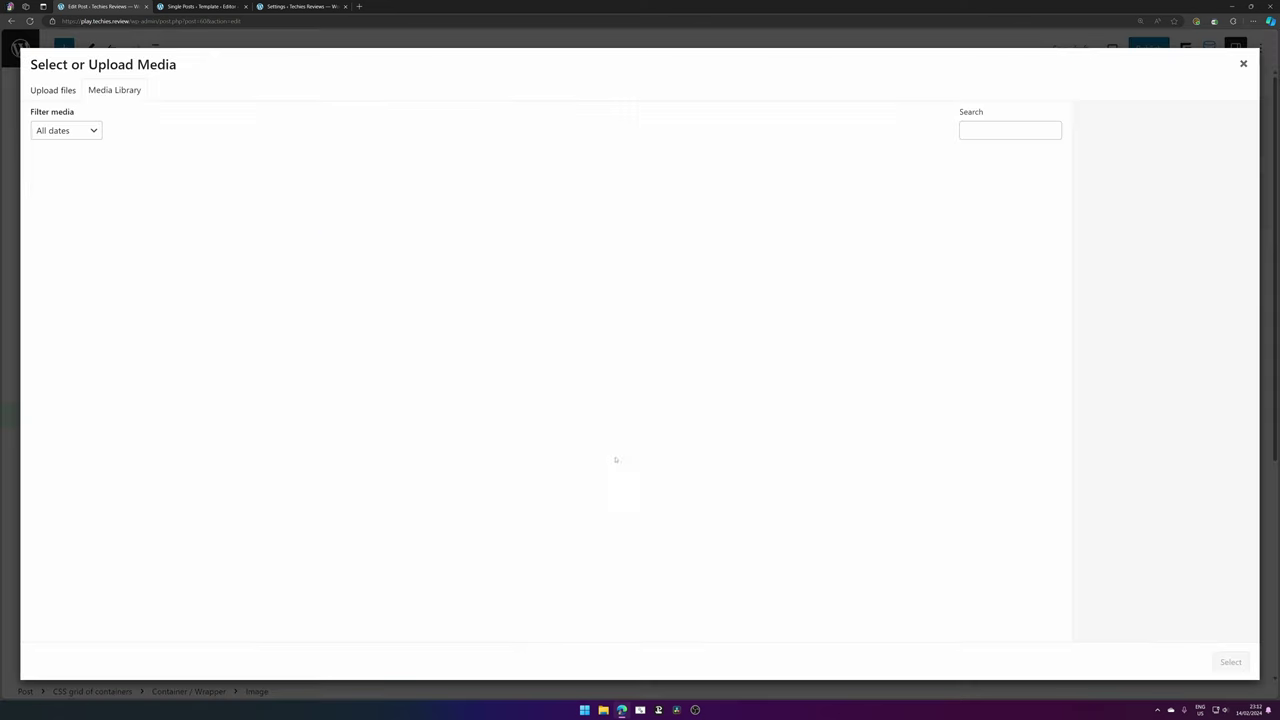
left_click(1230, 662)
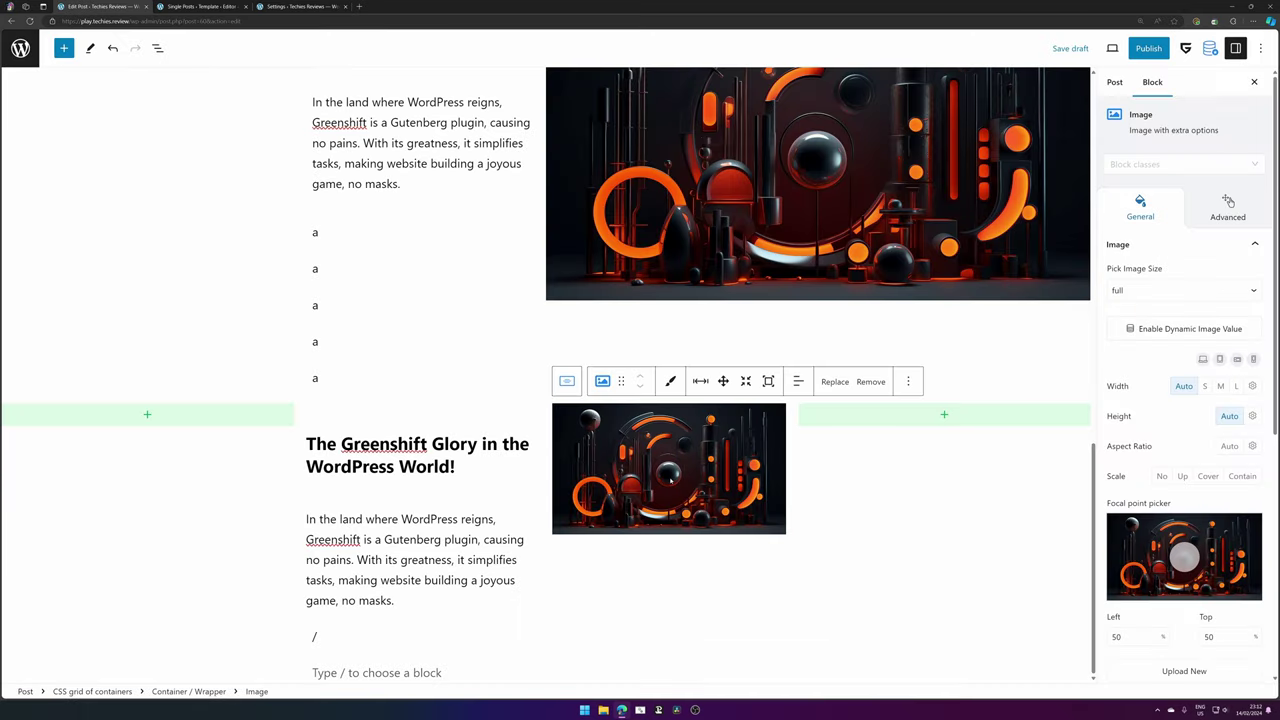
- In the Grid Builder, move items 1 and 4 to a lower row and stretch item 3 across the third and fourth columns
left_click(234, 430)
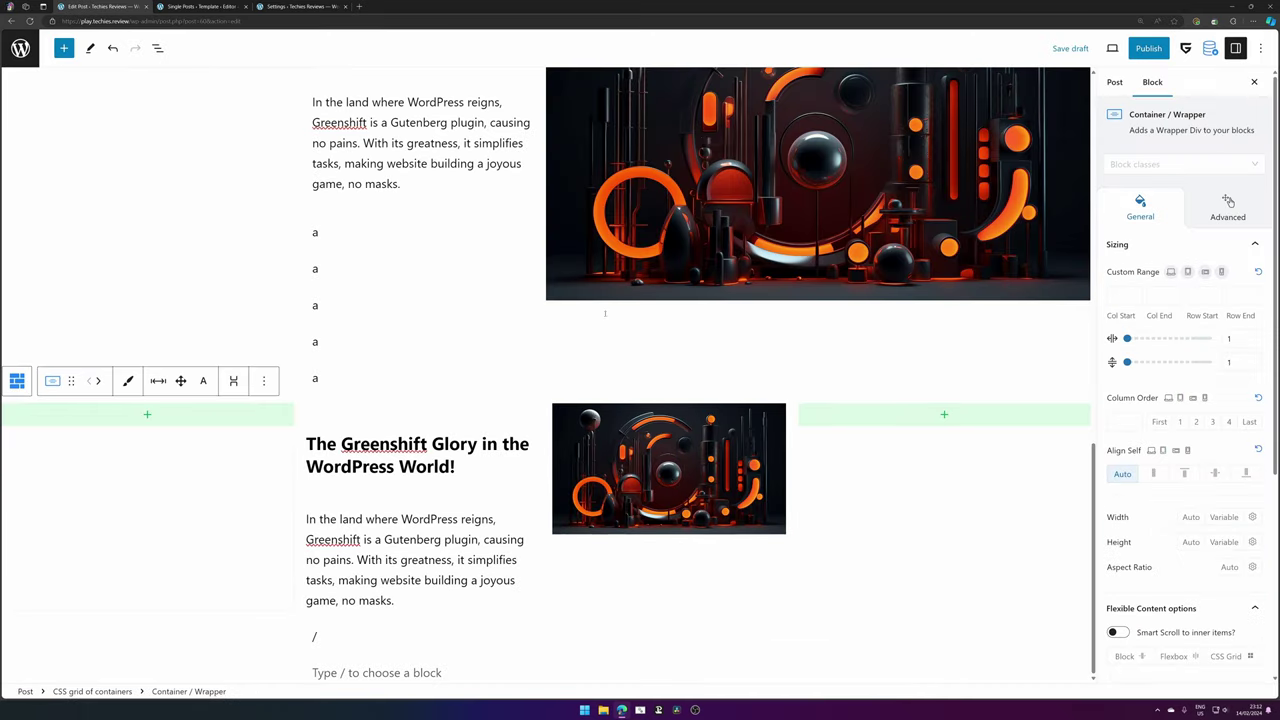
left_click(17, 381)
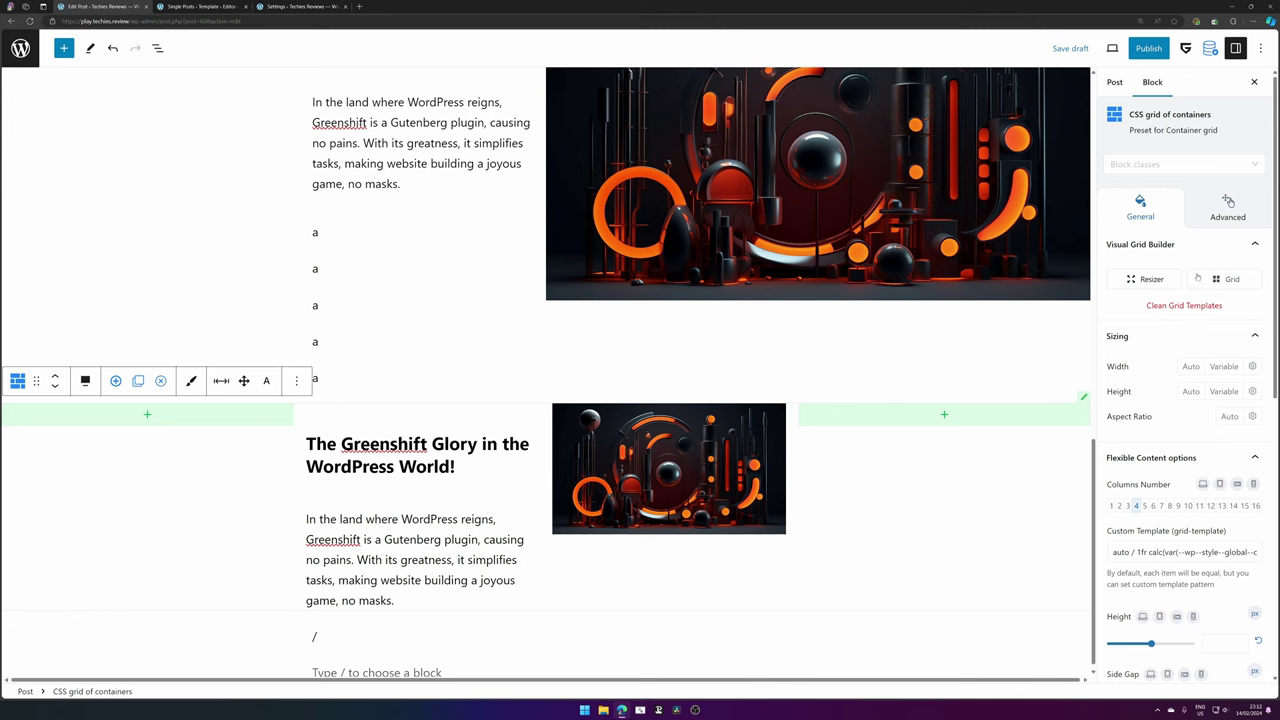
left_click(1227, 280)
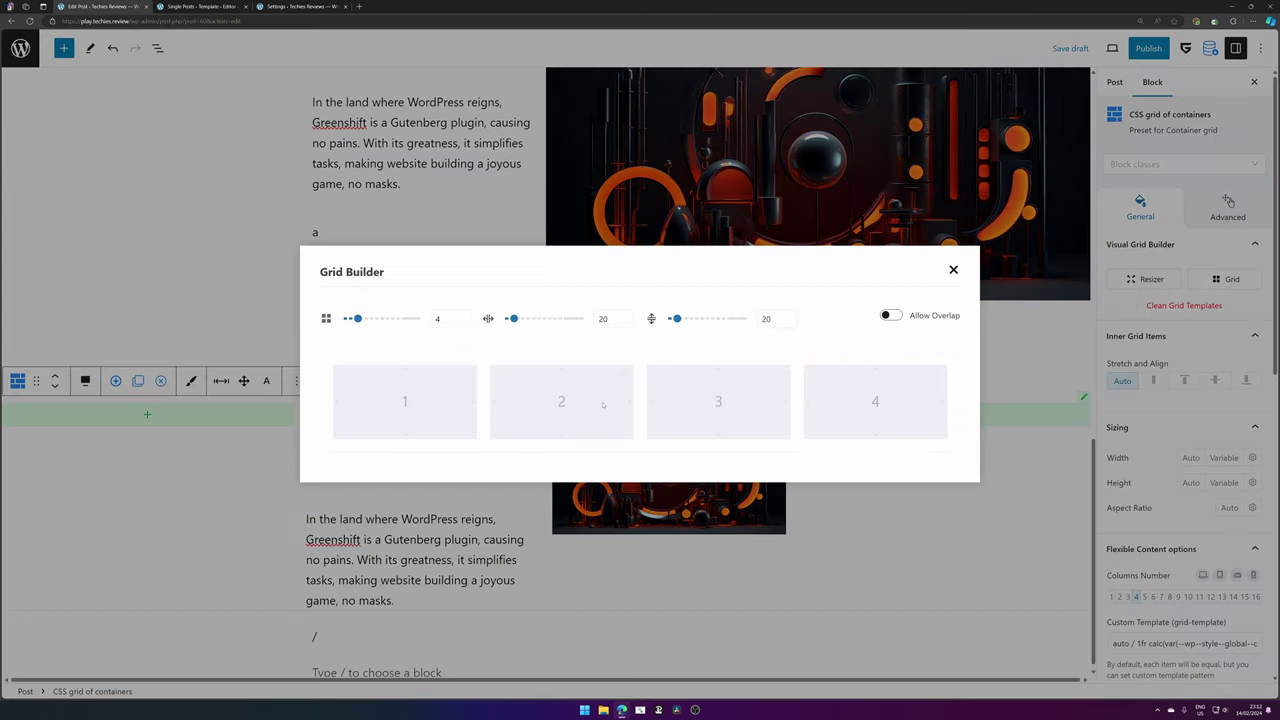
left_click_drag(937, 376, 624, 462)
left_click_drag(404, 358, 404, 488)
left_click_drag(561, 401, 561, 314)
left_click_drag(717, 404, 738, 328)
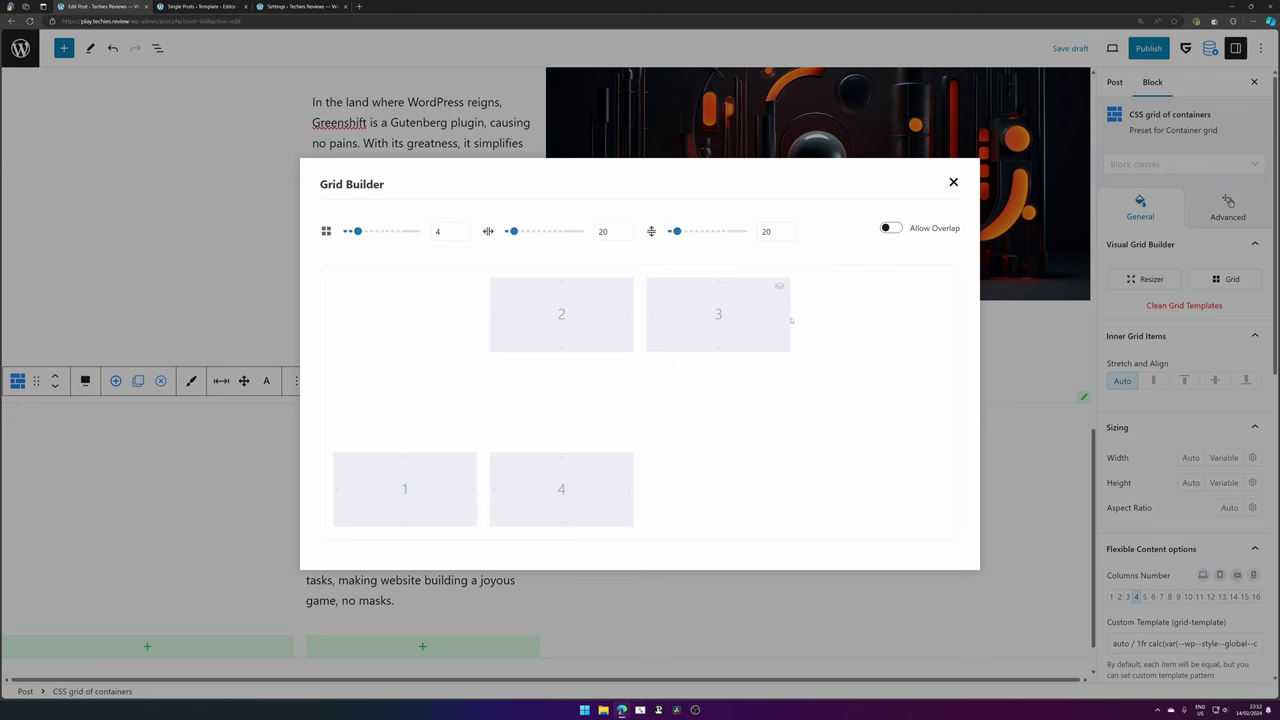
left_click_drag(787, 314, 958, 314)
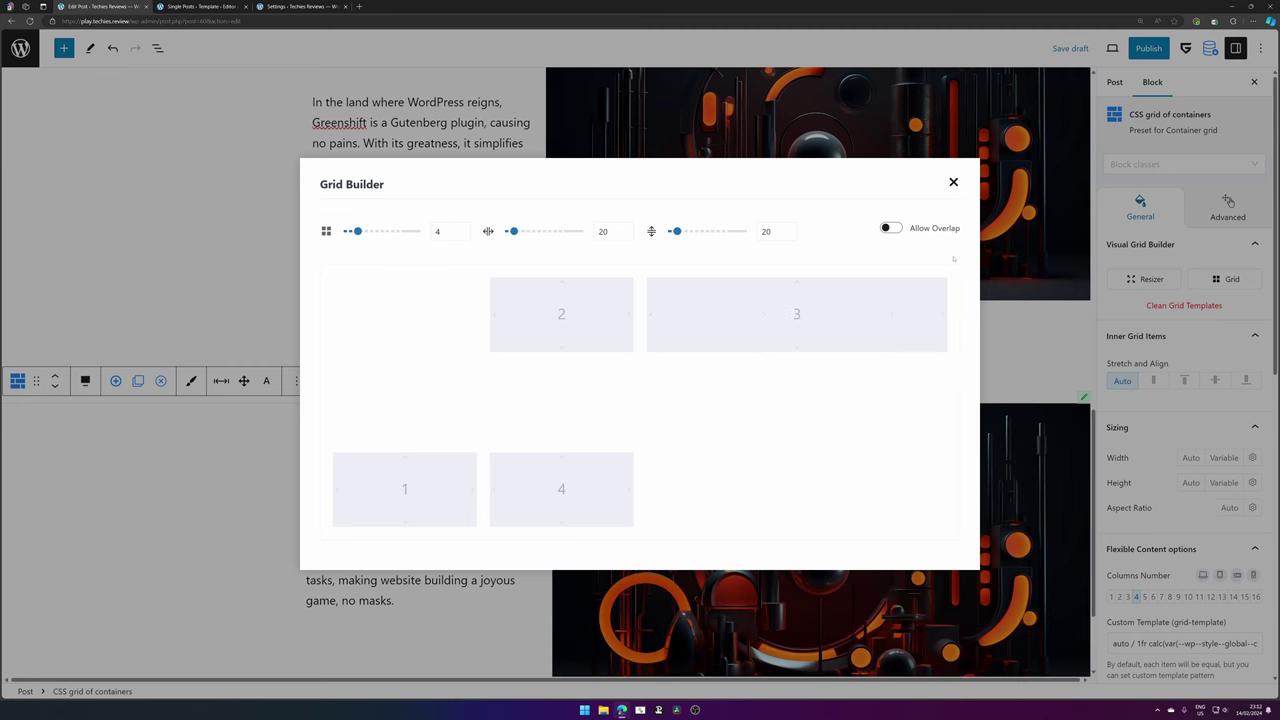
left_click(955, 183)
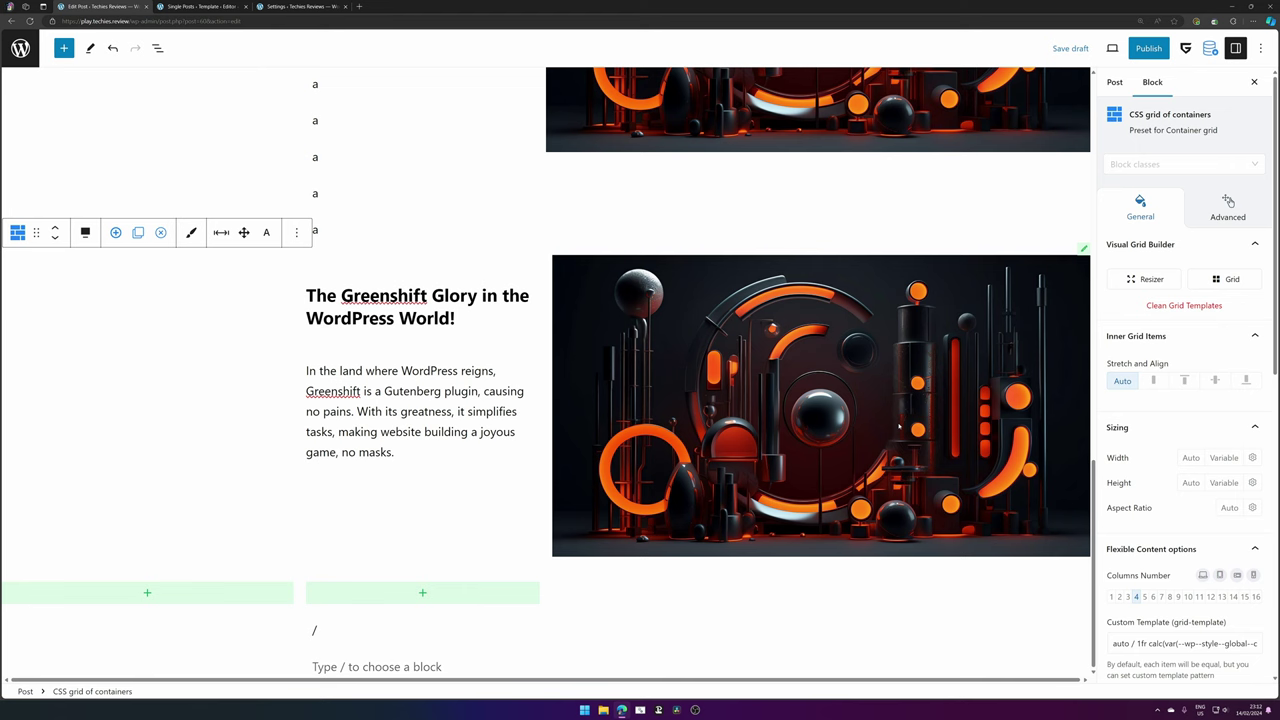
- Show the post's block list and remove the two empty containers from the CSS grid
left_click(157, 48)
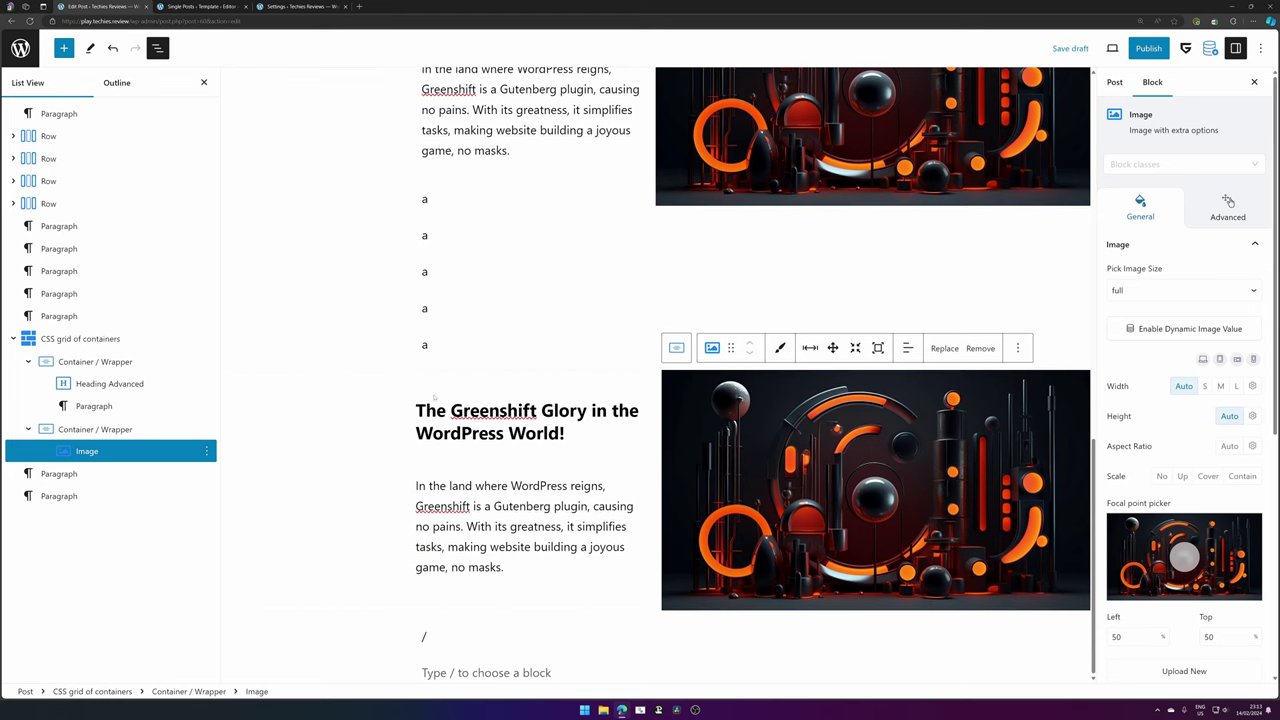
- Review the rows from the first to the fourth, examining their image columns and the fourth row's text and image
scroll(489, 340, "up", 5)
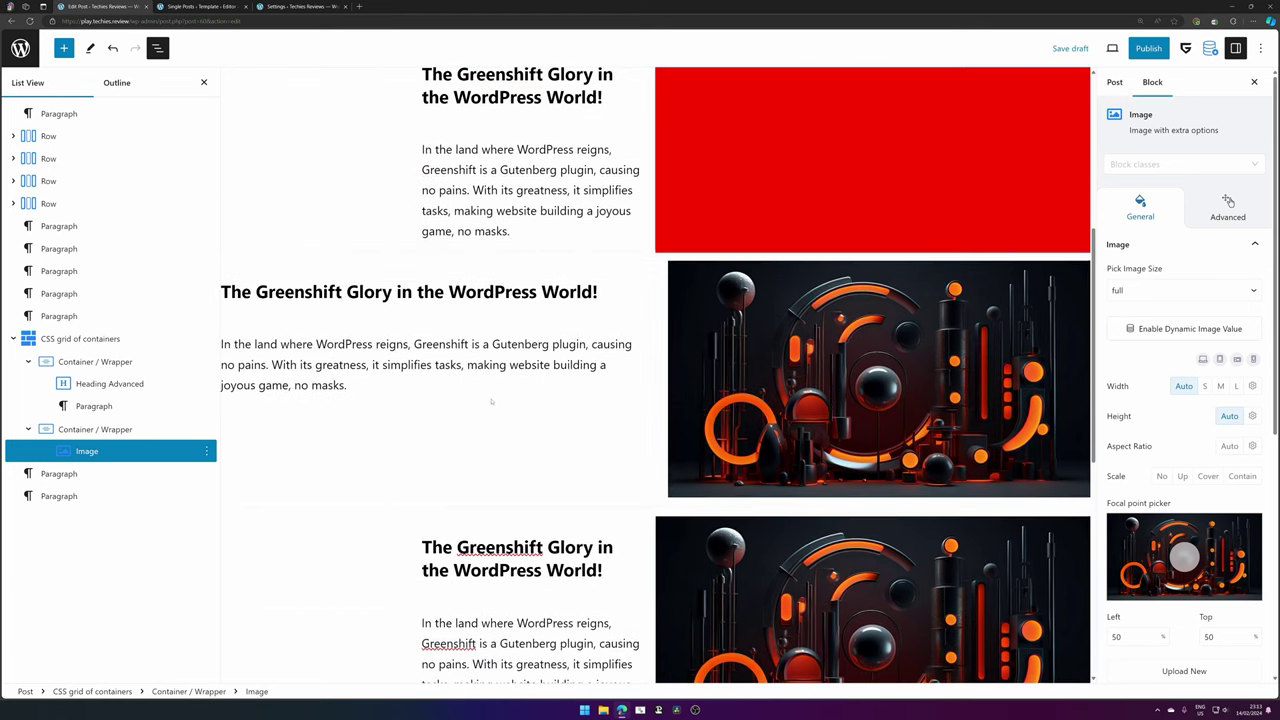
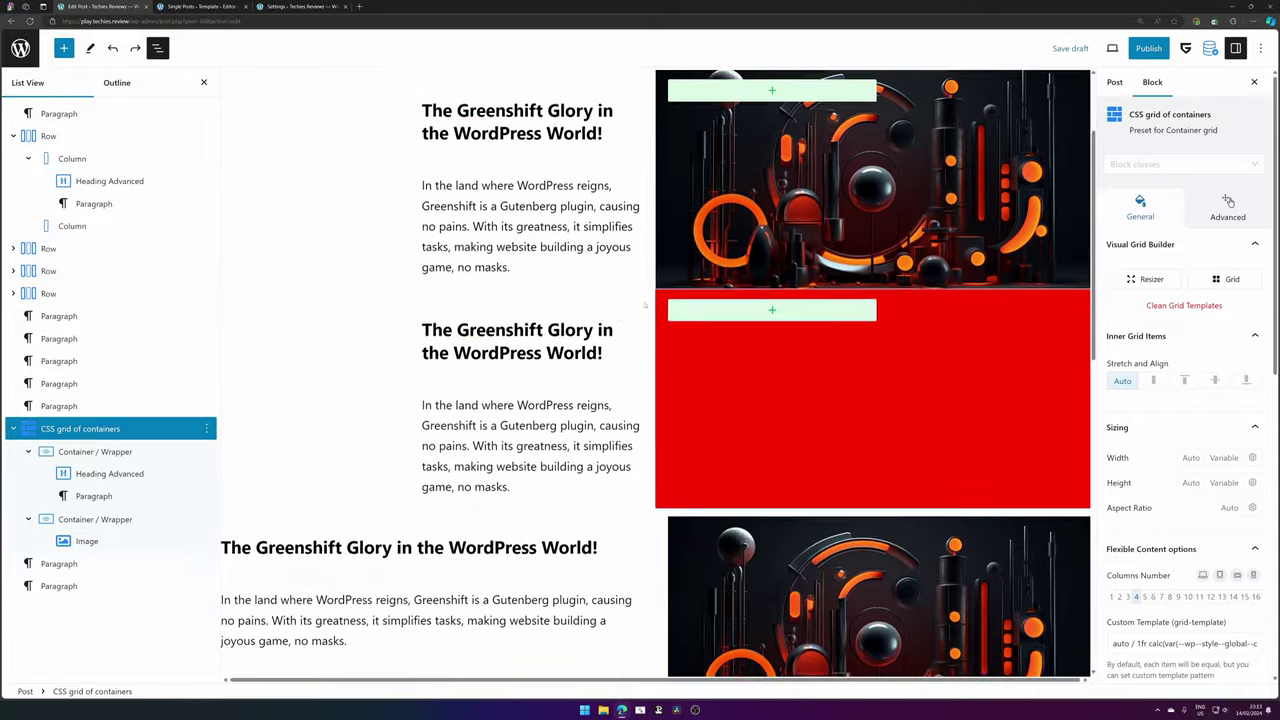
scroll(877, 396, "down", 3)
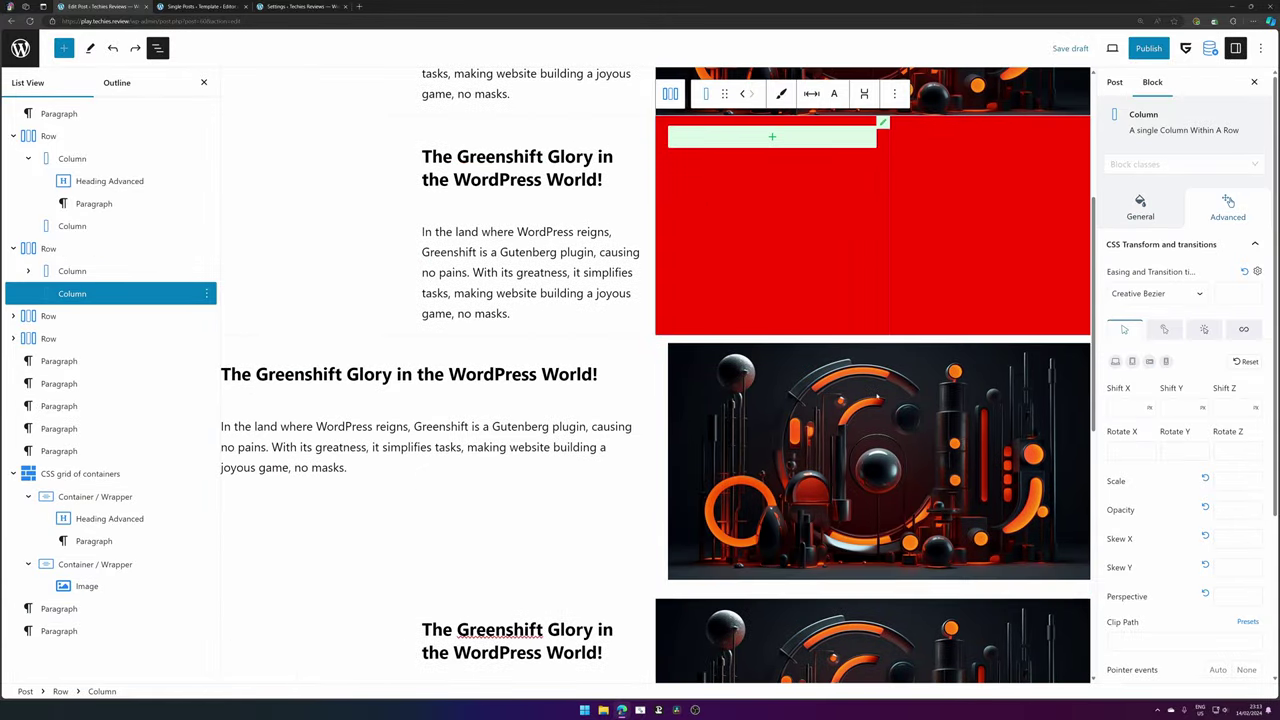
left_click(77, 316)
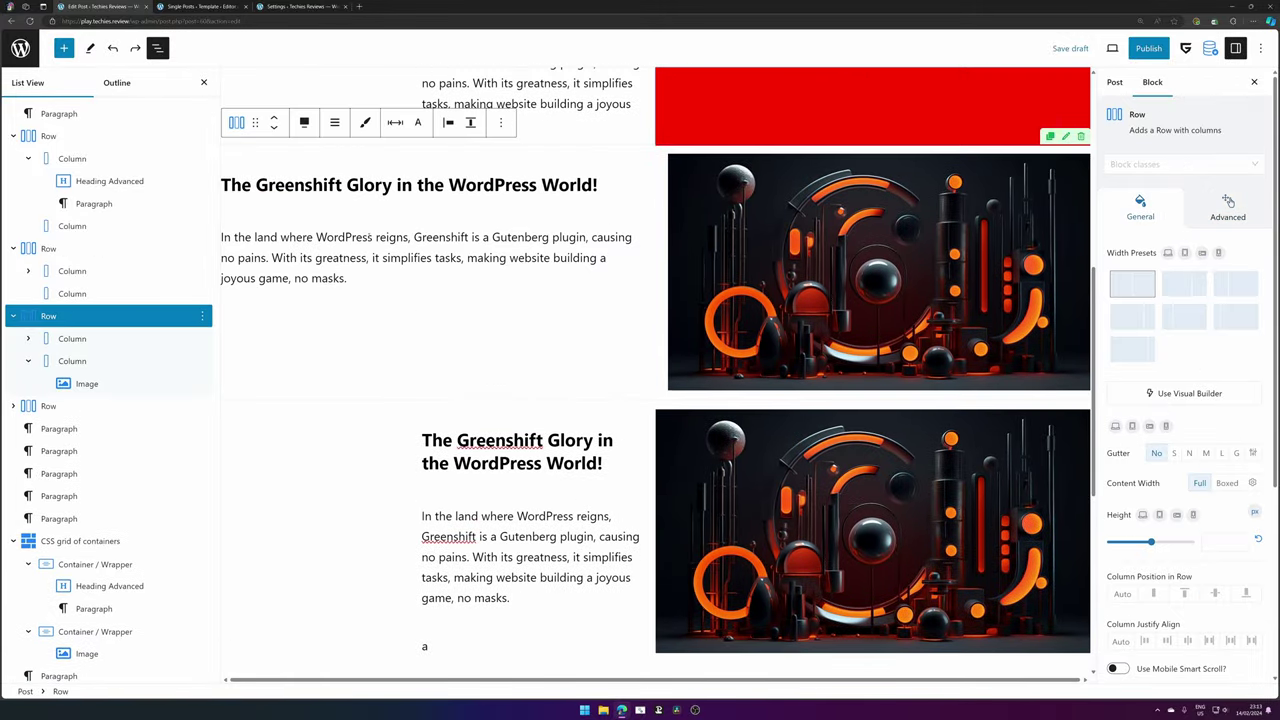
left_click(72, 361)
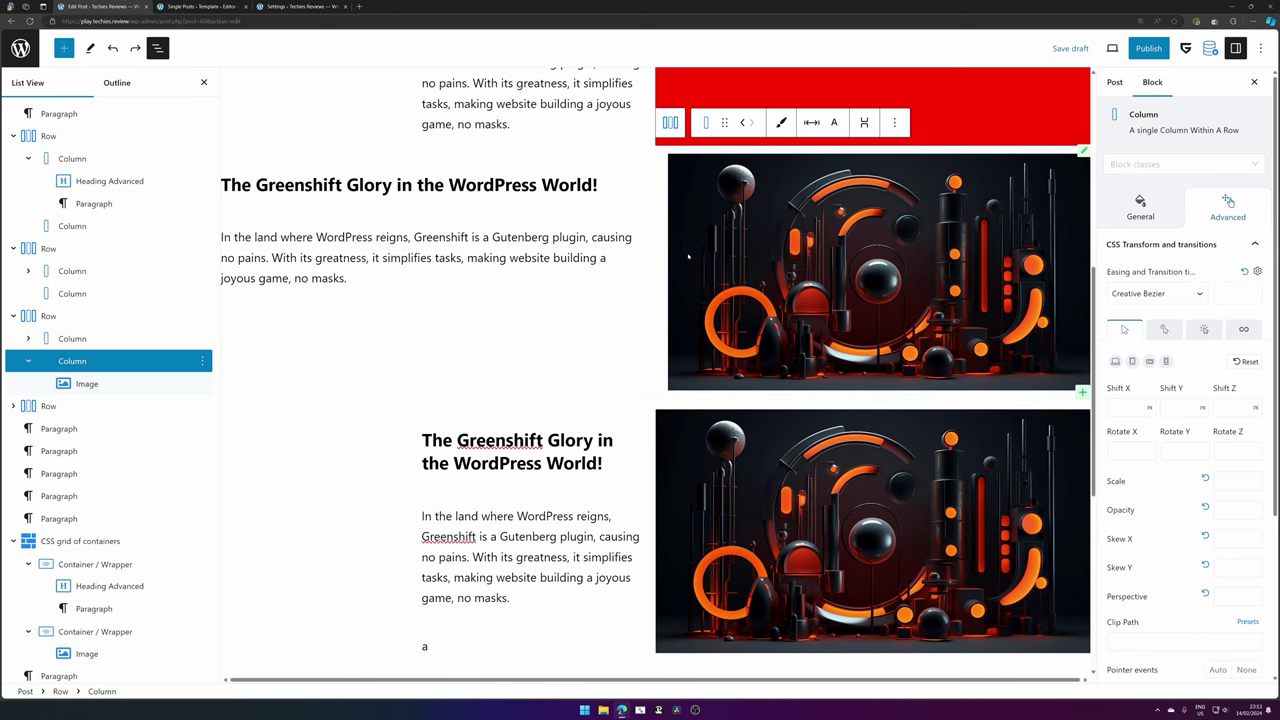
scroll(688, 256, "down", 3)
left_click(588, 245)
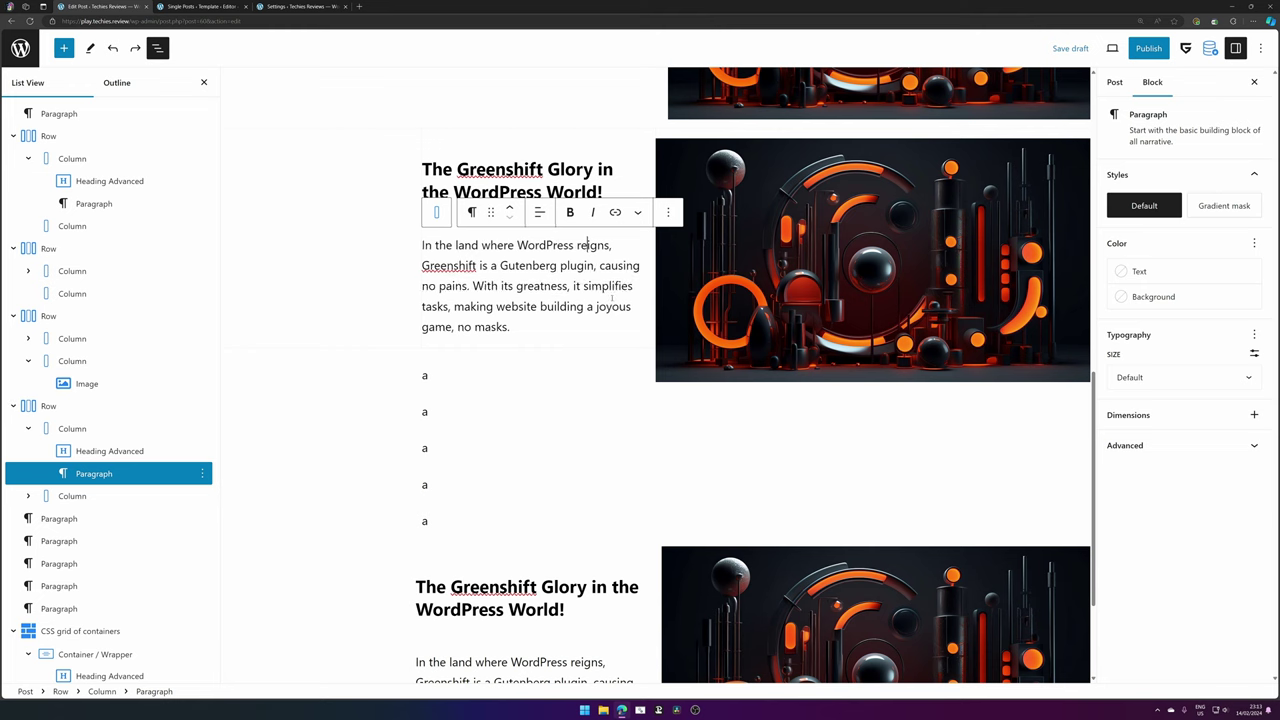
left_click(791, 295)
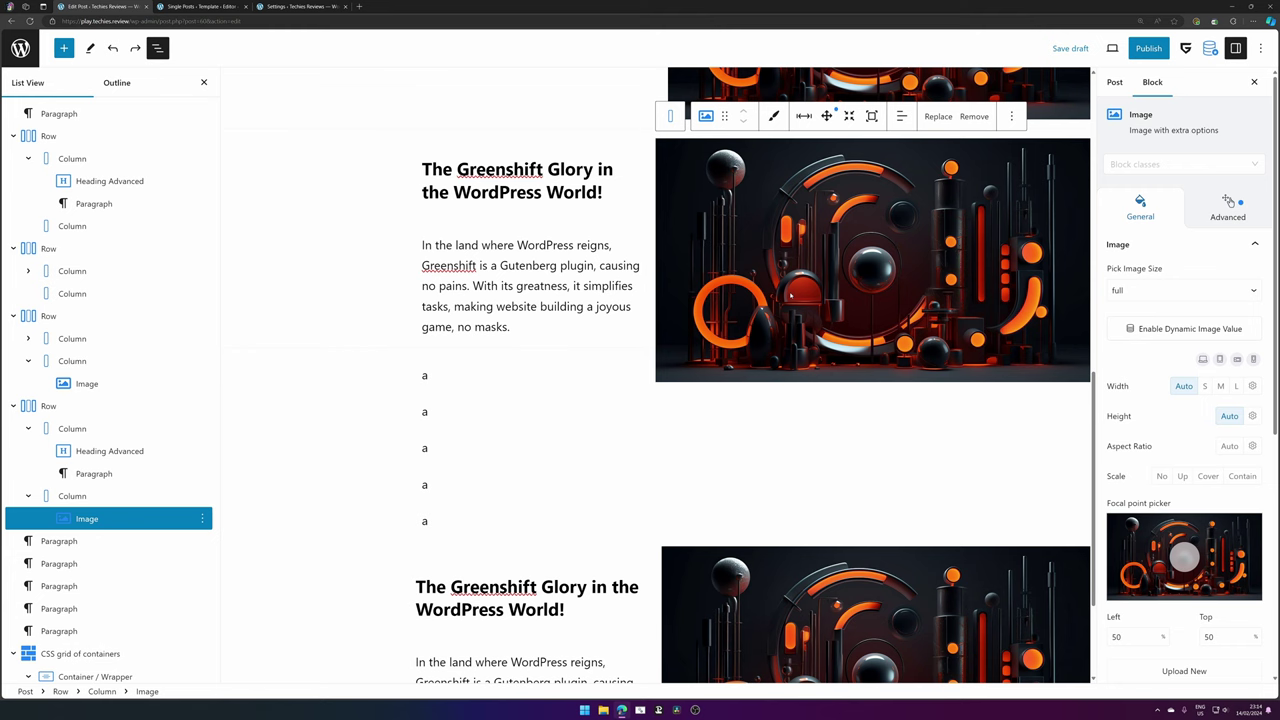
- Check the "a" paragraphs below the fourth row and that row's margin and padding settings
key("Down")
key("Down")
key("Down")
key("Down")
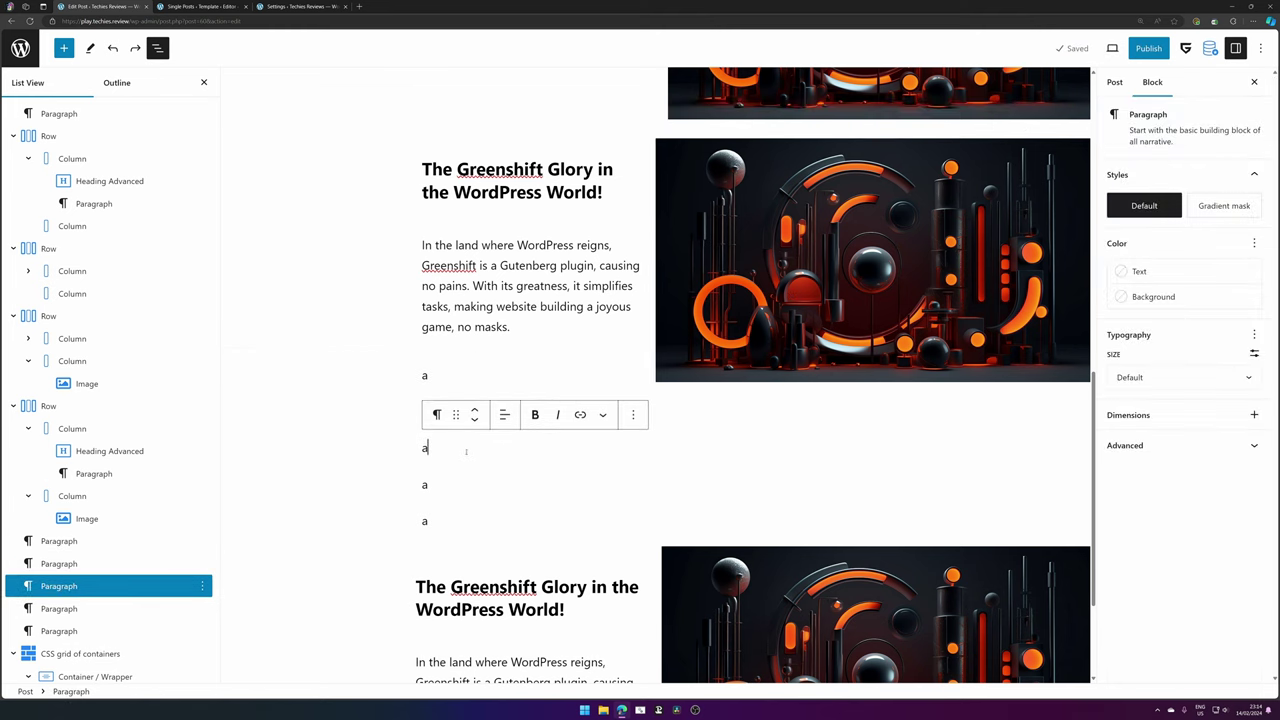
key("Down")
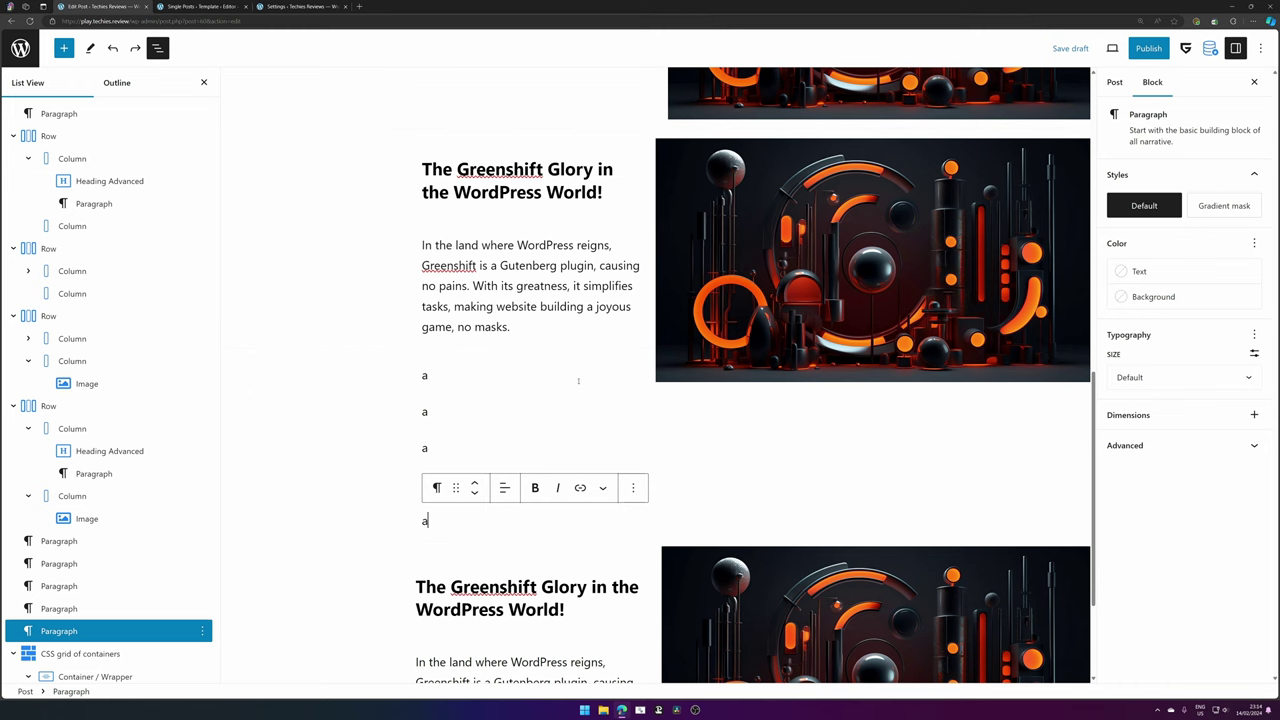
left_click(385, 248)
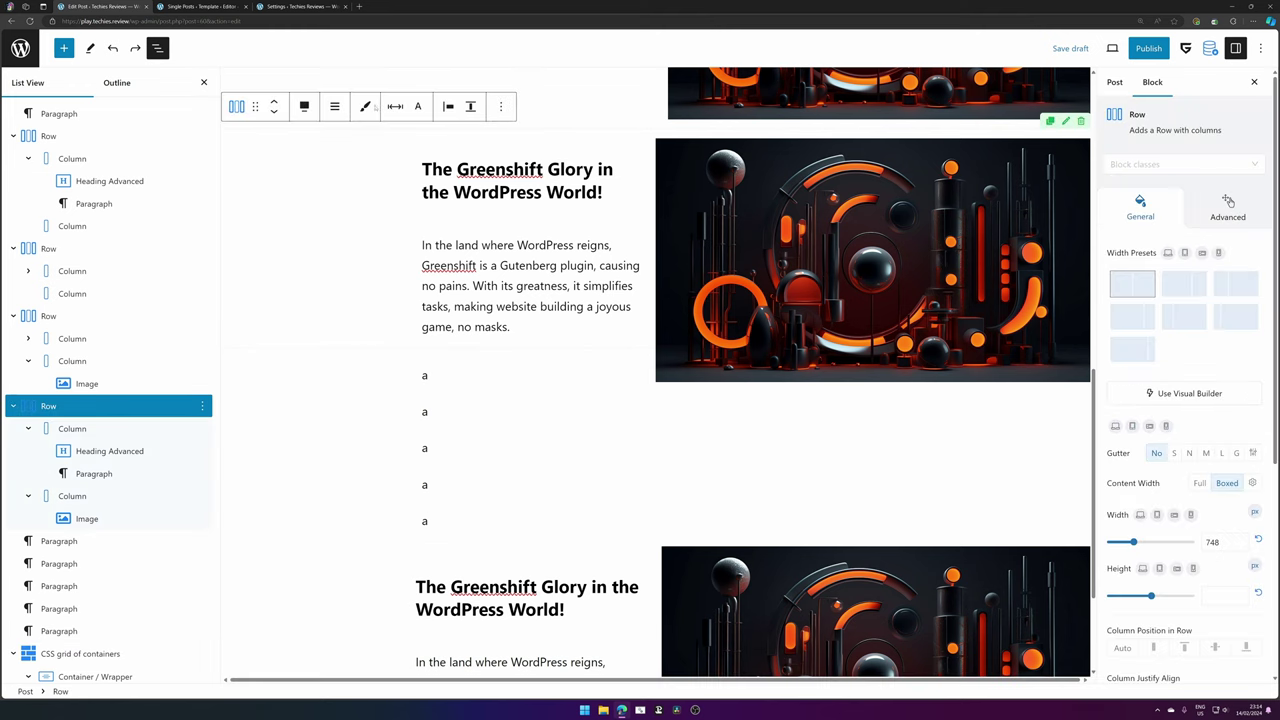
left_click(395, 106)
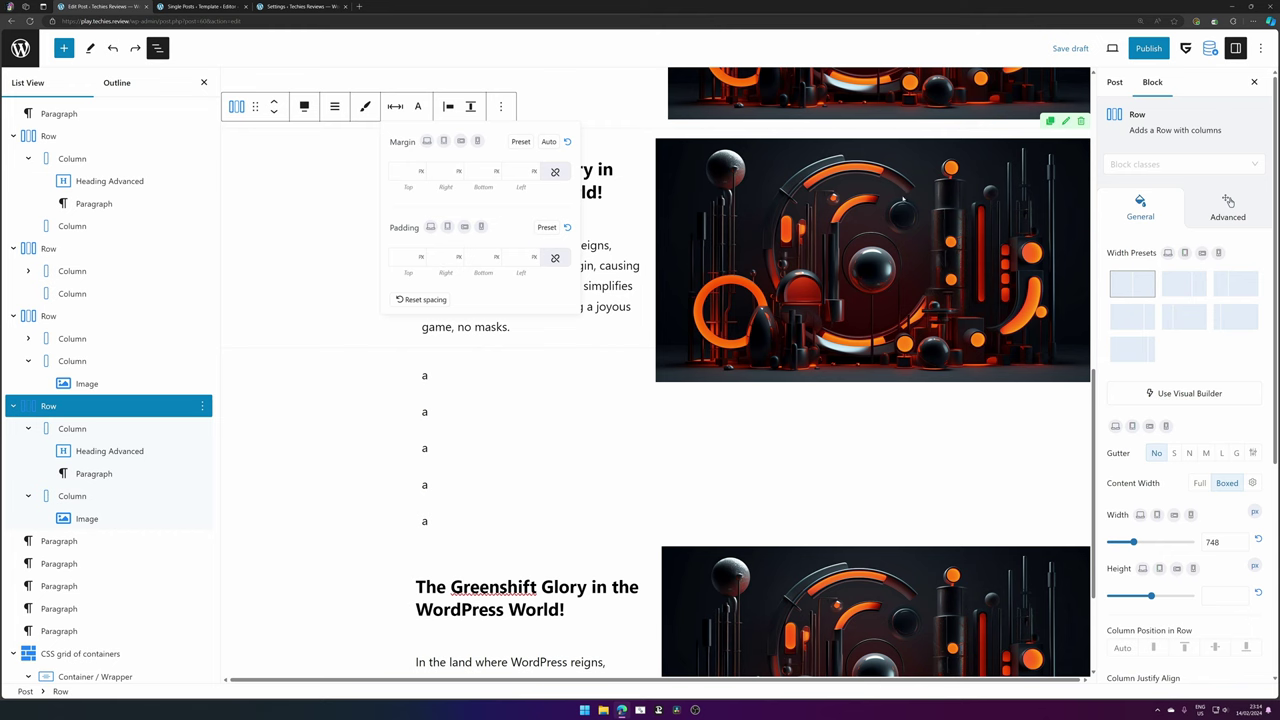
left_click(846, 260)
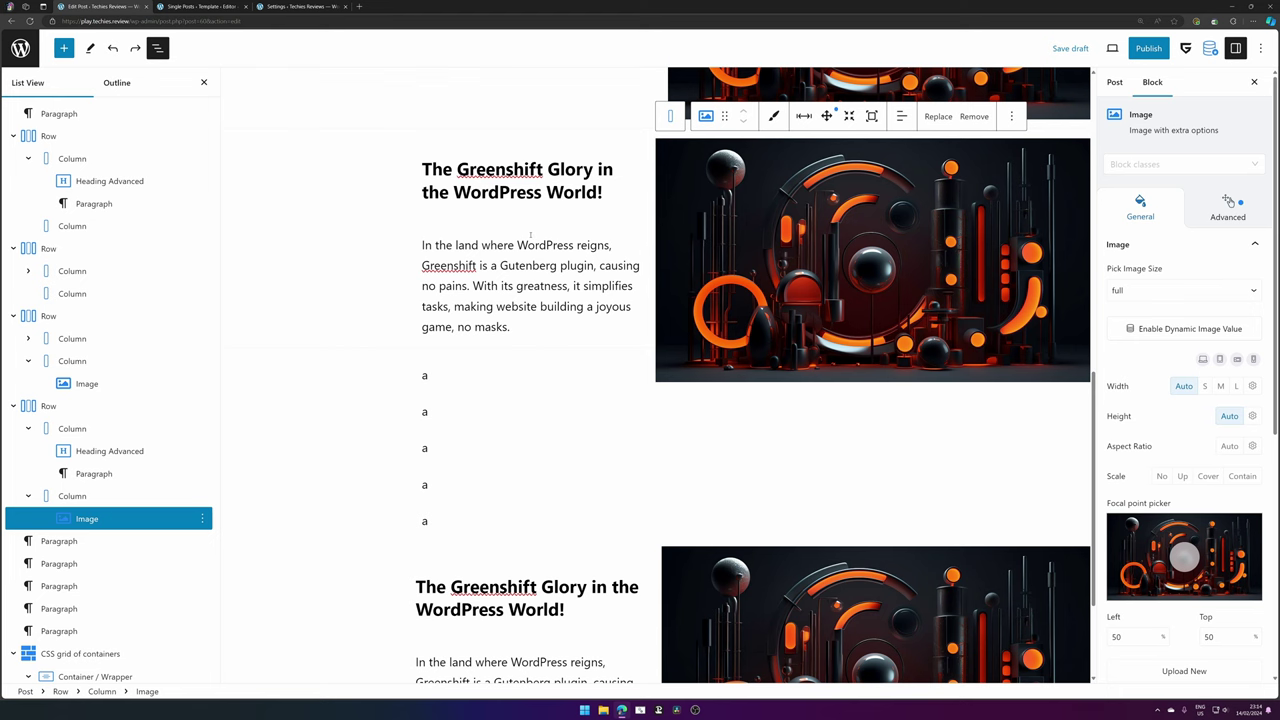
- Inspect the CSS grid below the "a" paragraphs, checking the grid block and the paragraph and heading in its text container
scroll(580, 340, "down", 2)
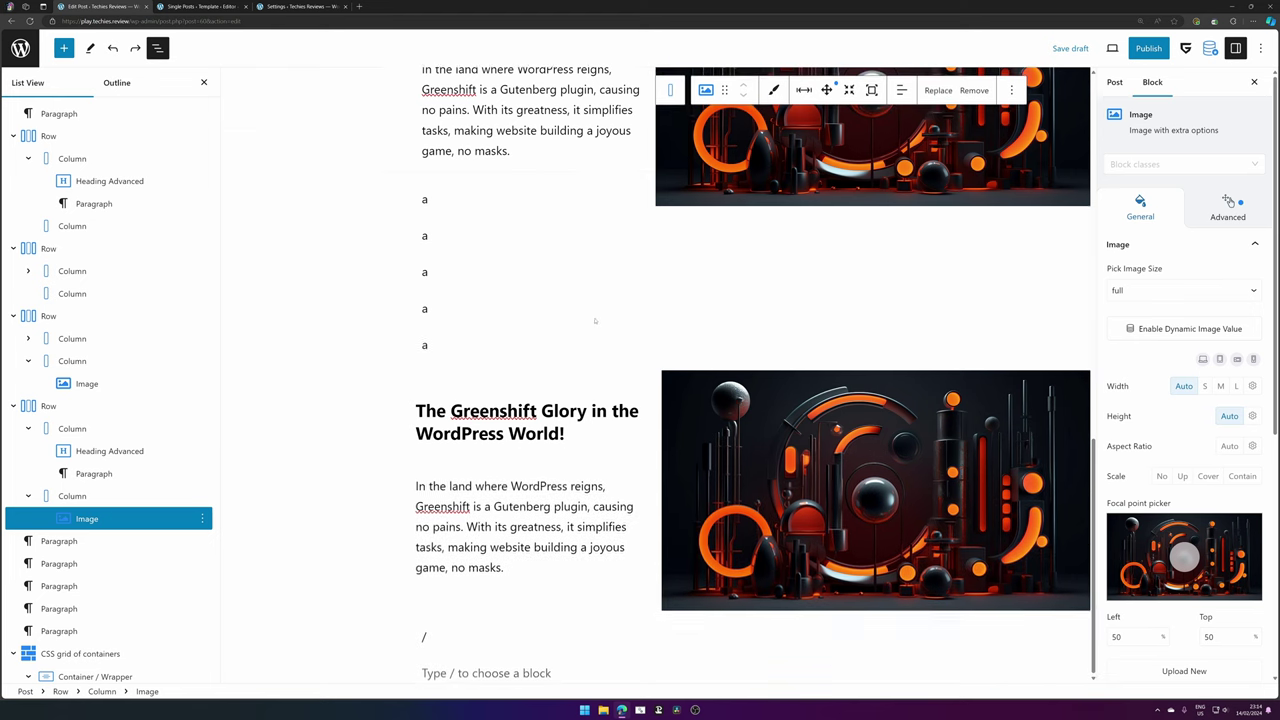
left_click(558, 489)
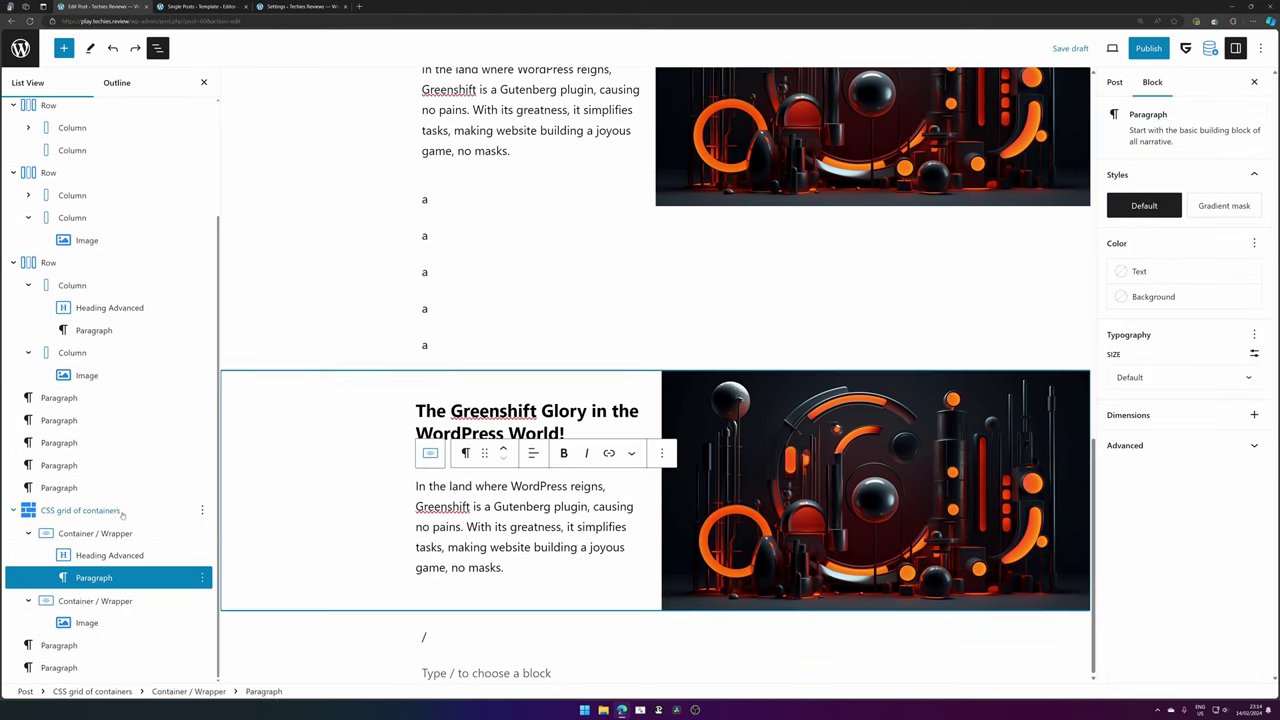
left_click(80, 510)
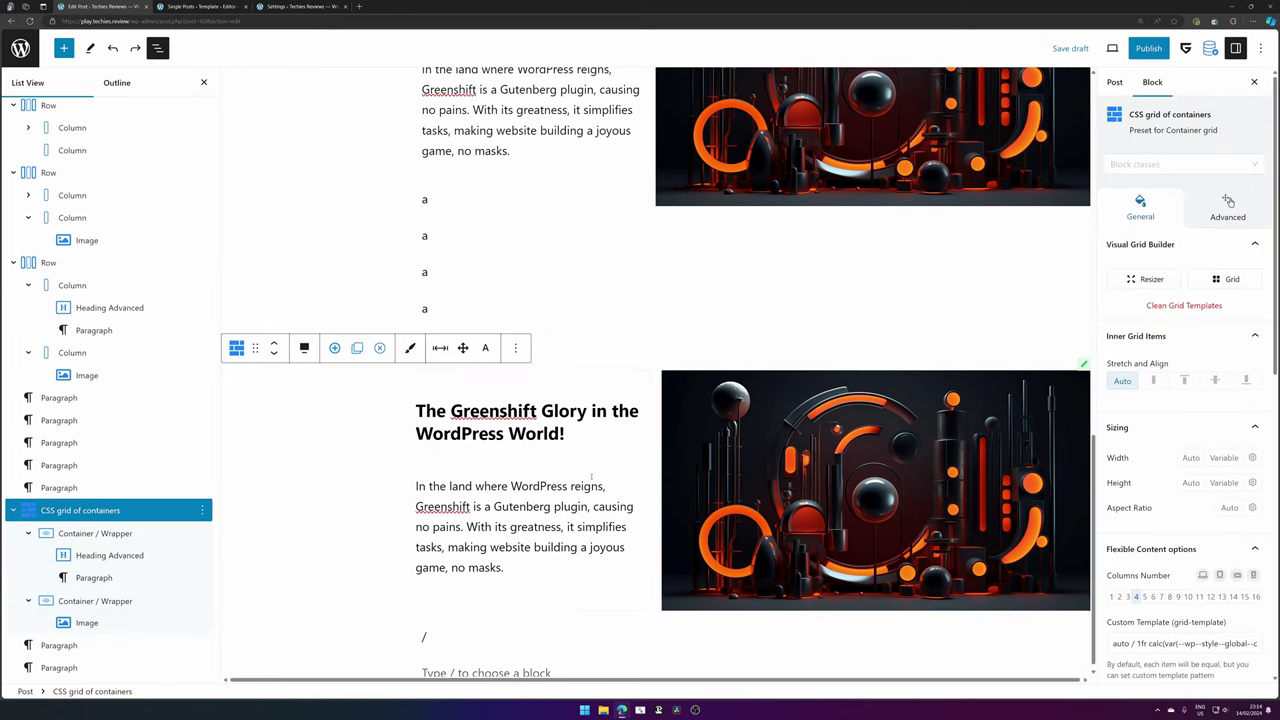
left_click(700, 510)
key("Up")
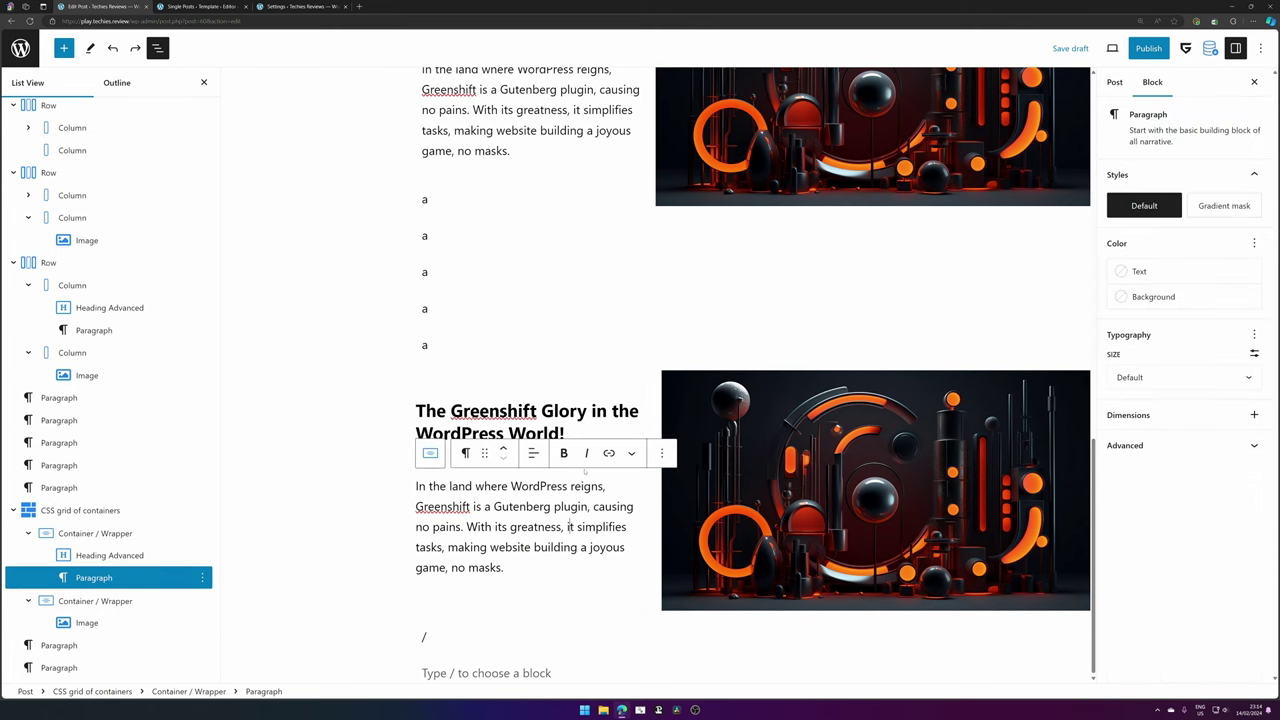
left_click(490, 421)
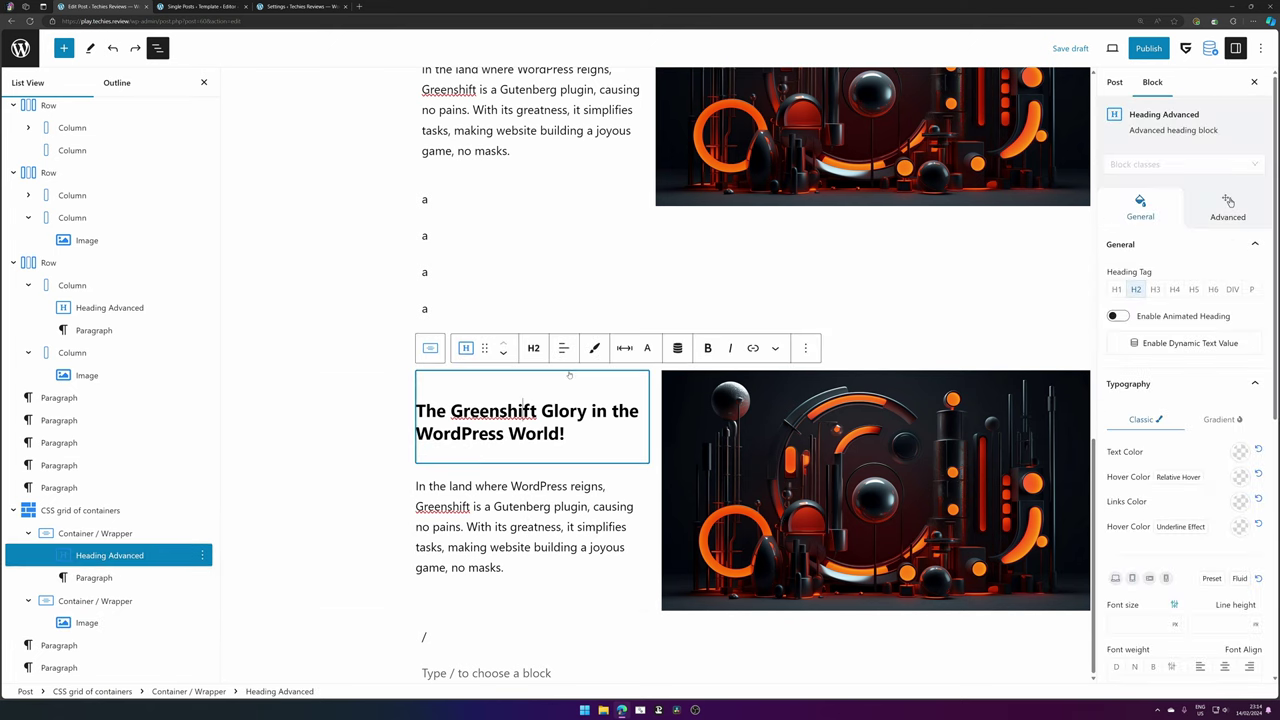
- Select the whole CSS grid of containers and highlight its custom grid template value to examine it
left_click(430, 348)
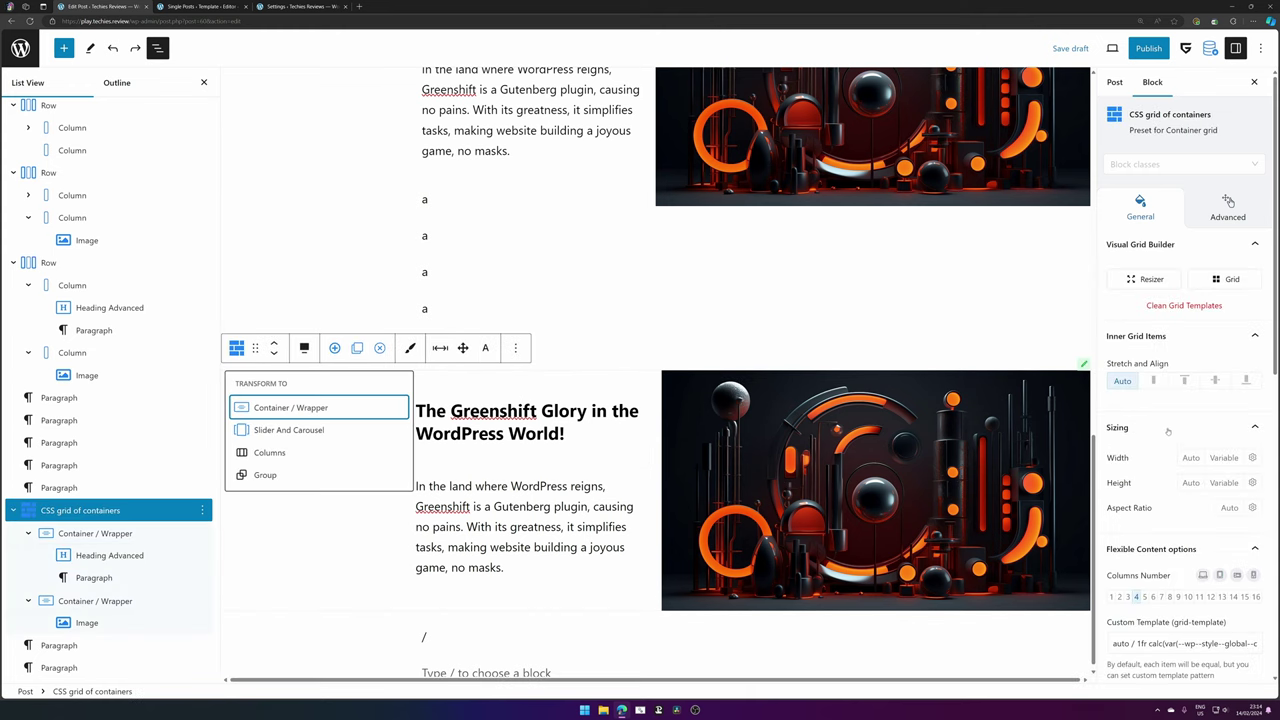
scroll(1185, 400, "down", 5)
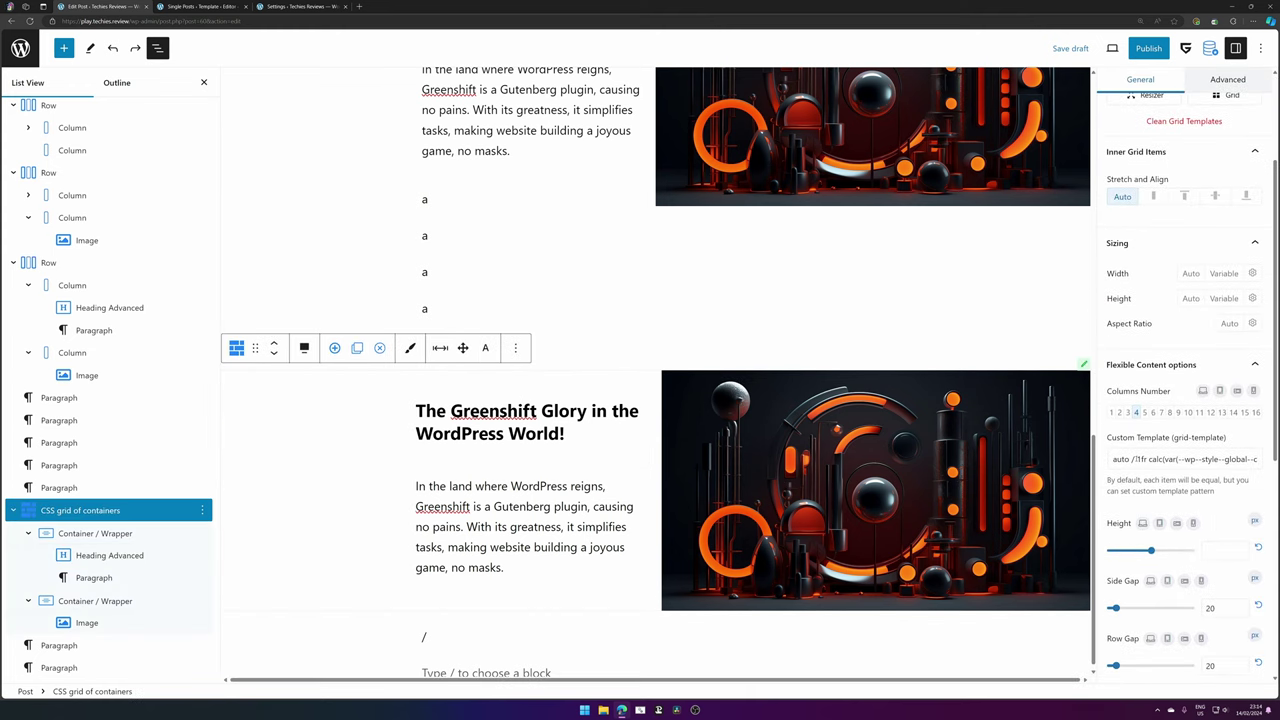
triple_click(1185, 459)
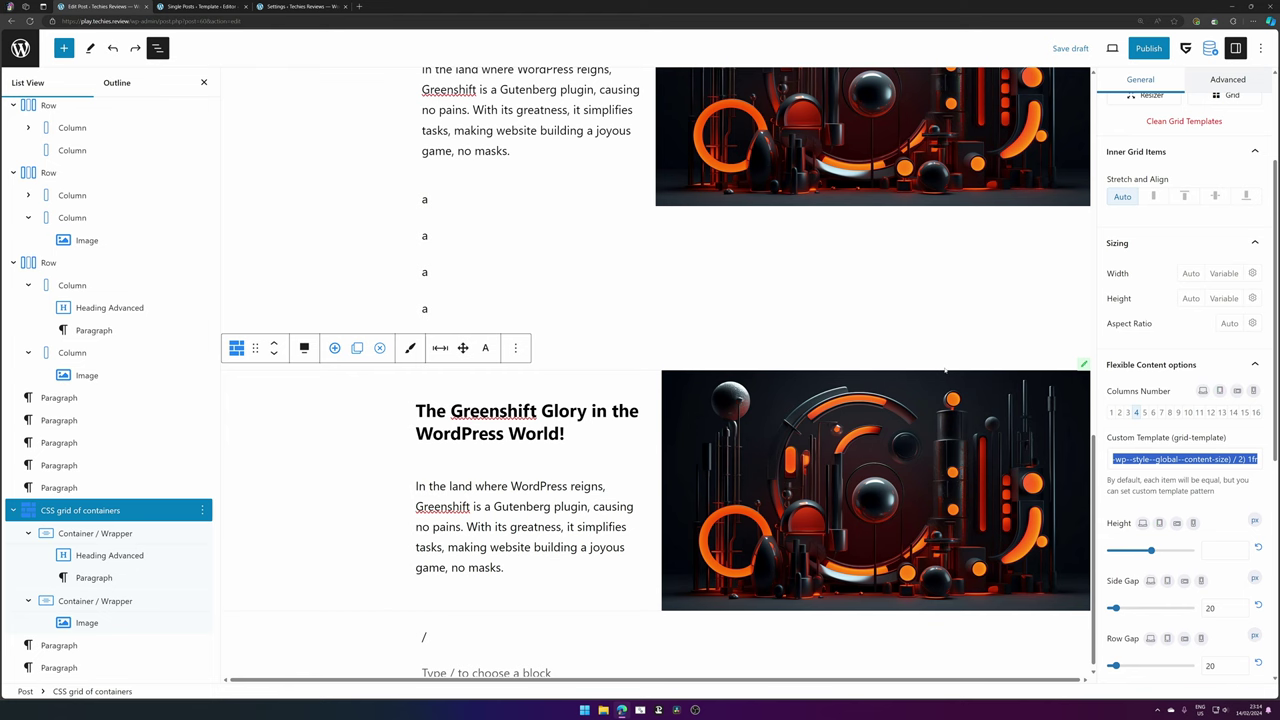